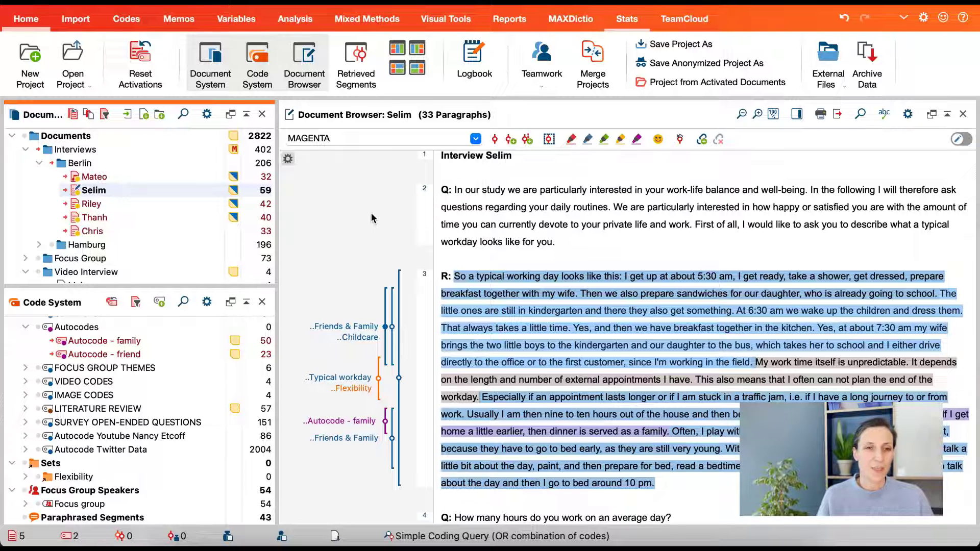
Step: Open Questions - Themes - Theories and examine the related codes, themes and insight notes of Worksheet 1
left_click(294, 19)
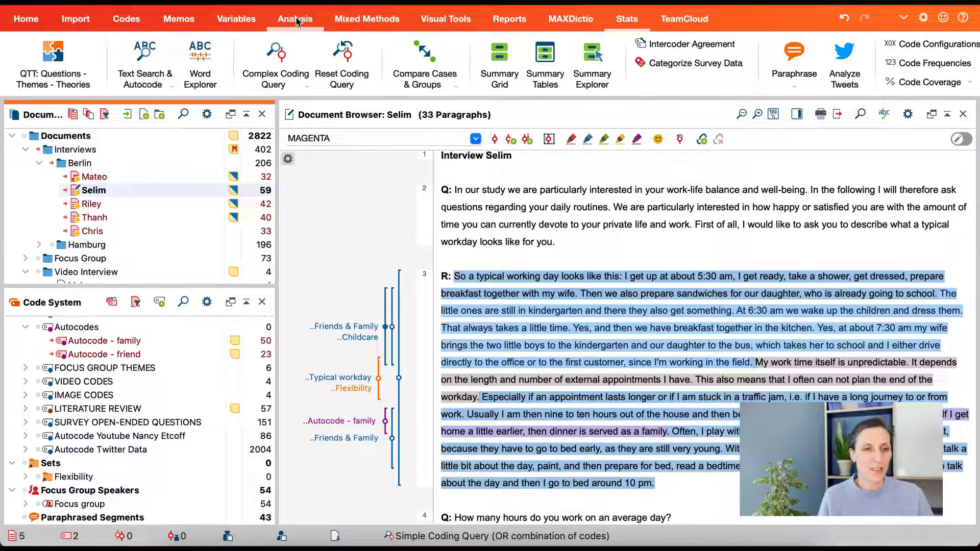
left_click(85, 65)
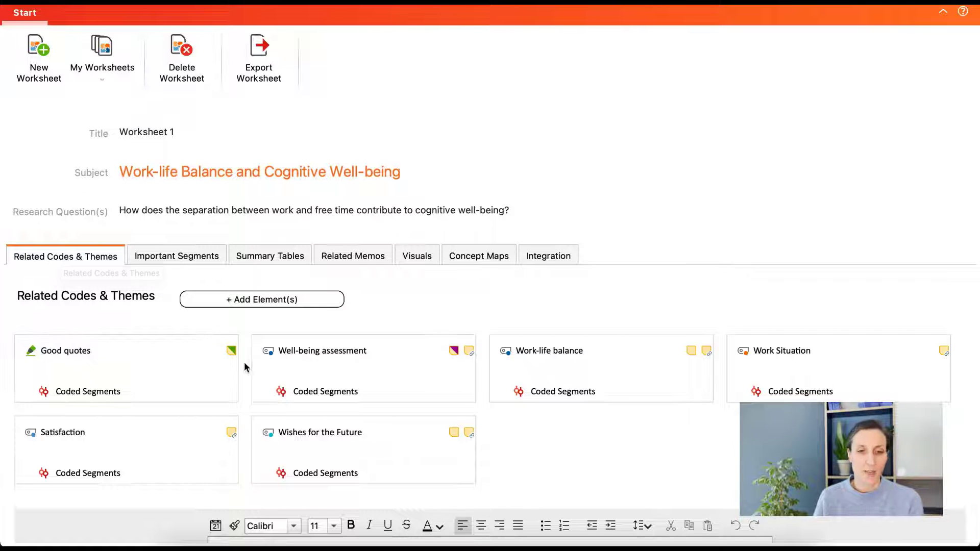
scroll(211, 381, "down", 3)
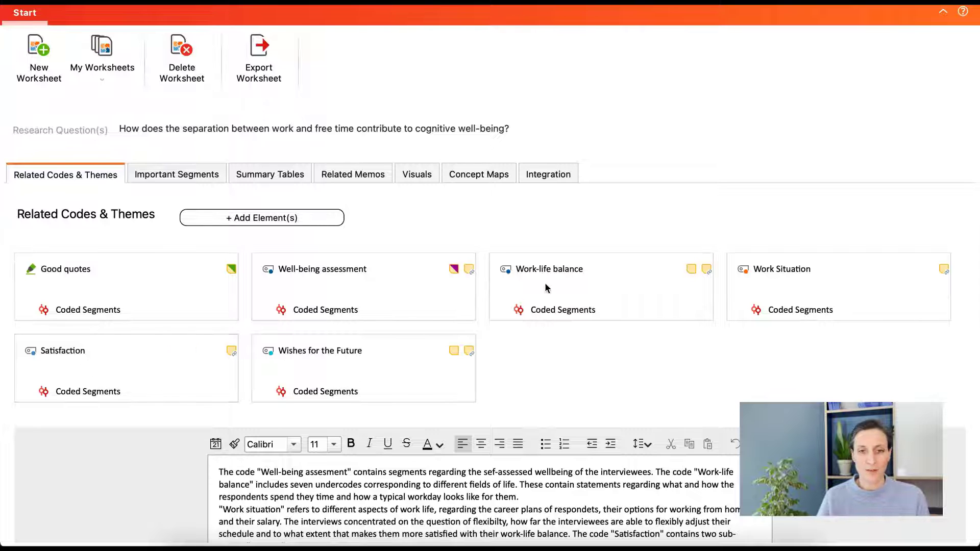
scroll(596, 351, "down", 3)
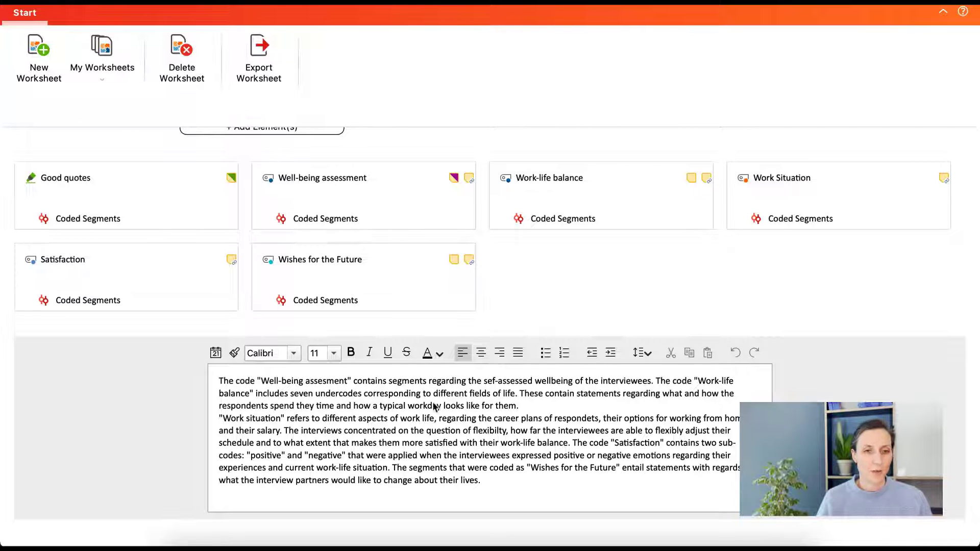
scroll(552, 301, "up", 5)
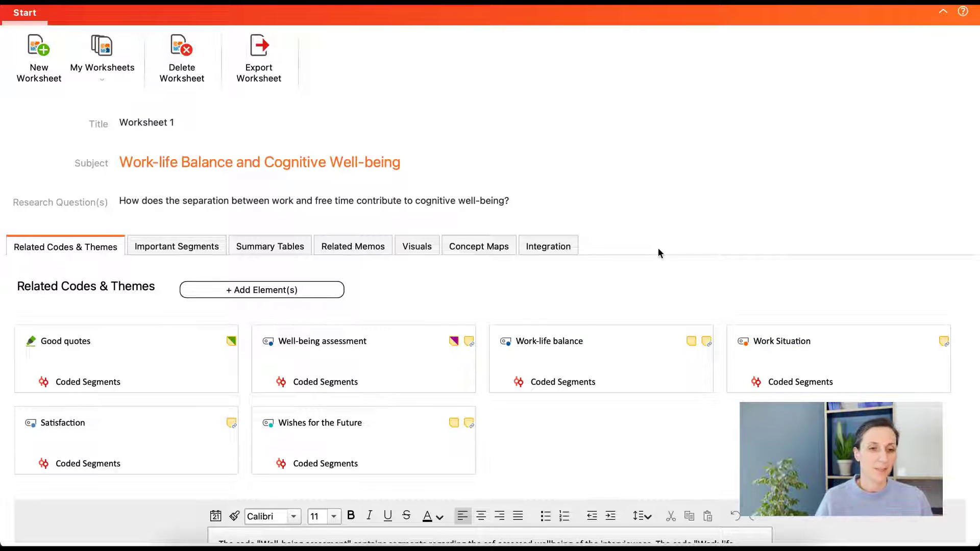
Step: Review the important segments, summary tables and related memos collected in Worksheet 1
left_click(184, 248)
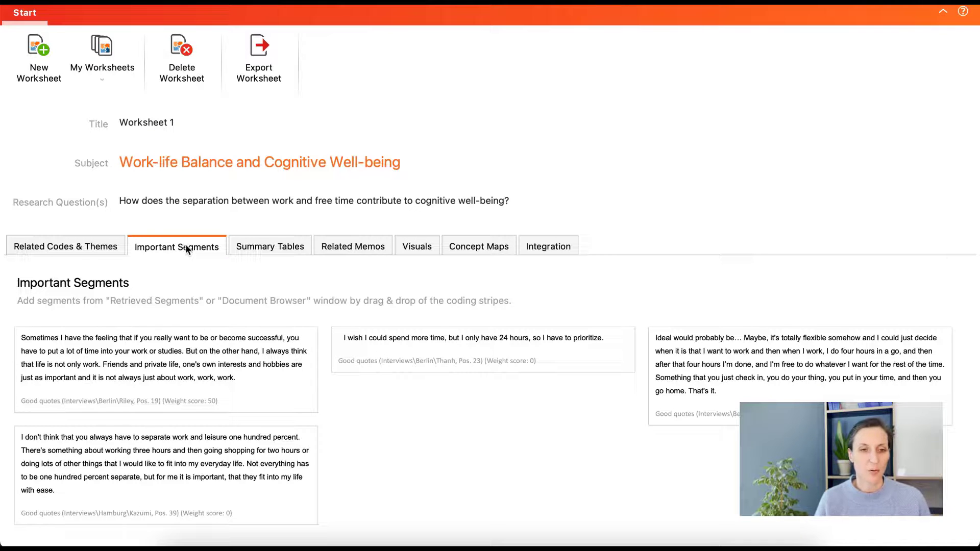
scroll(230, 286, "down", 5)
scroll(336, 240, "up", 5)
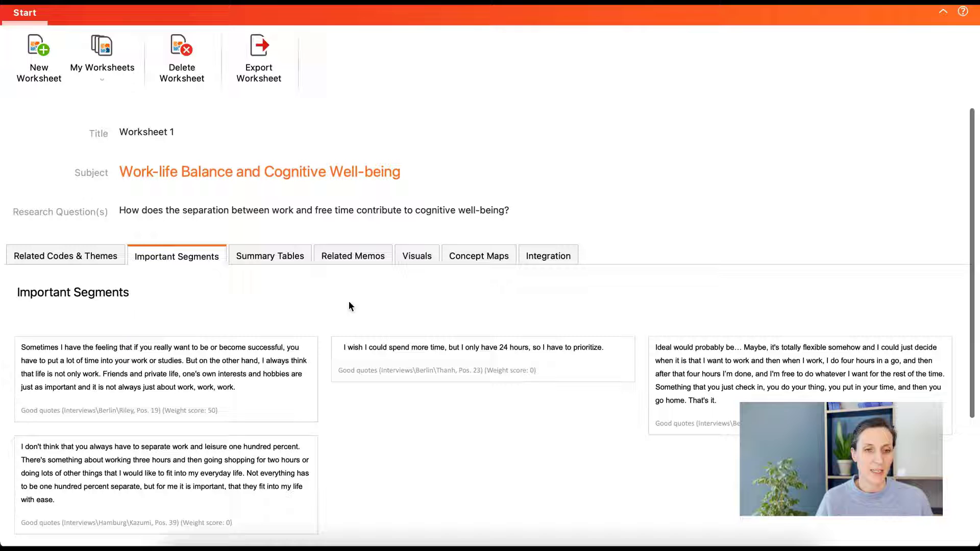
left_click(285, 256)
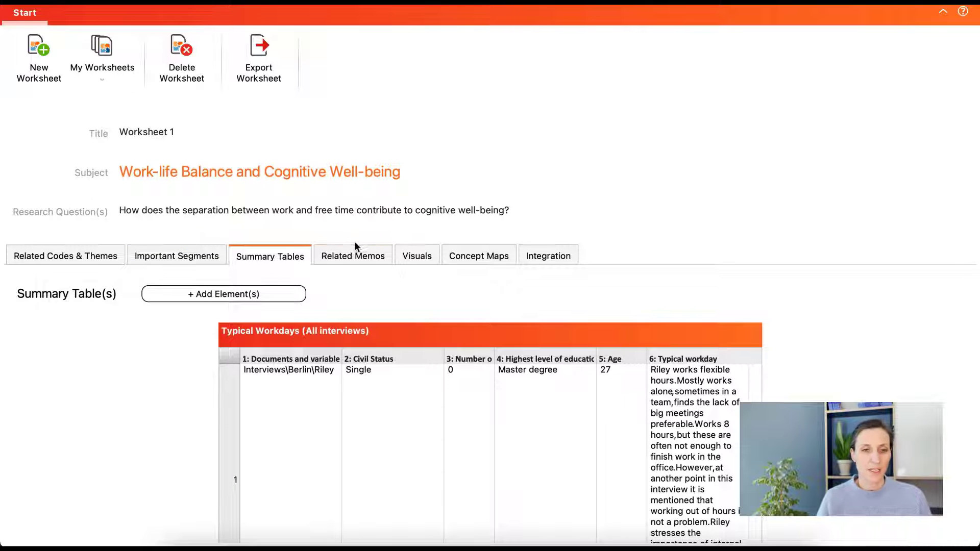
left_click(360, 256)
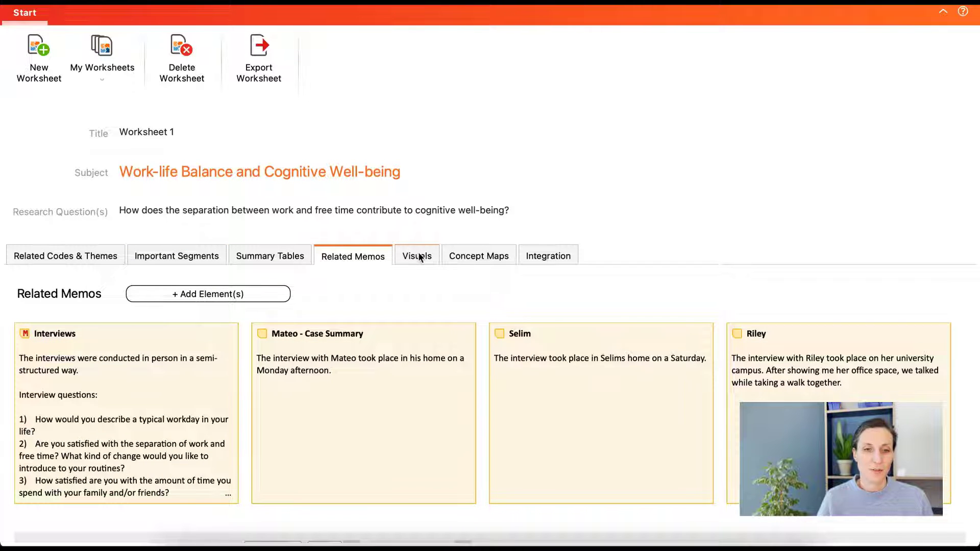
Step: Review the visuals, concept maps and integration conclusions of Worksheet 1
left_click(420, 257)
scroll(547, 199, "down", 2)
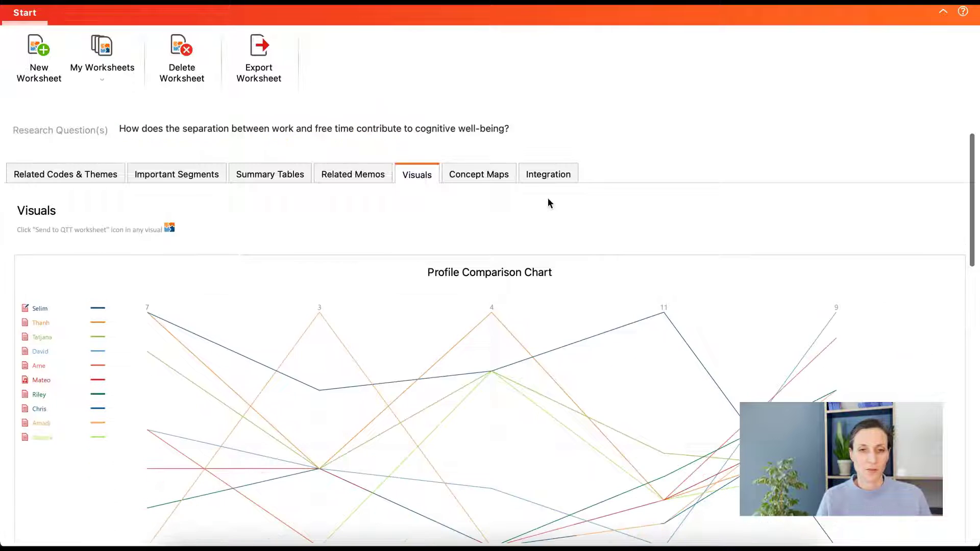
left_click(474, 176)
scroll(495, 194, "down", 2)
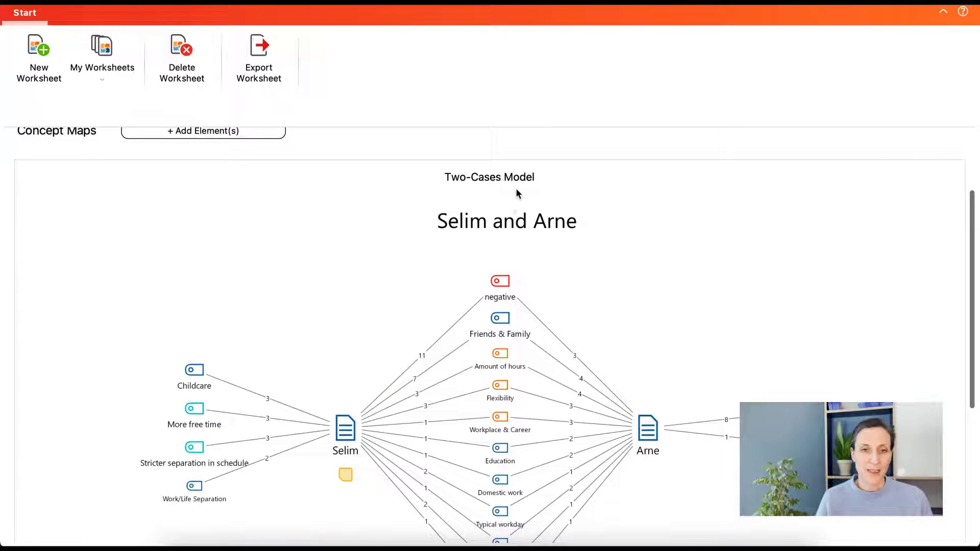
scroll(559, 179, "up", 4)
left_click(550, 256)
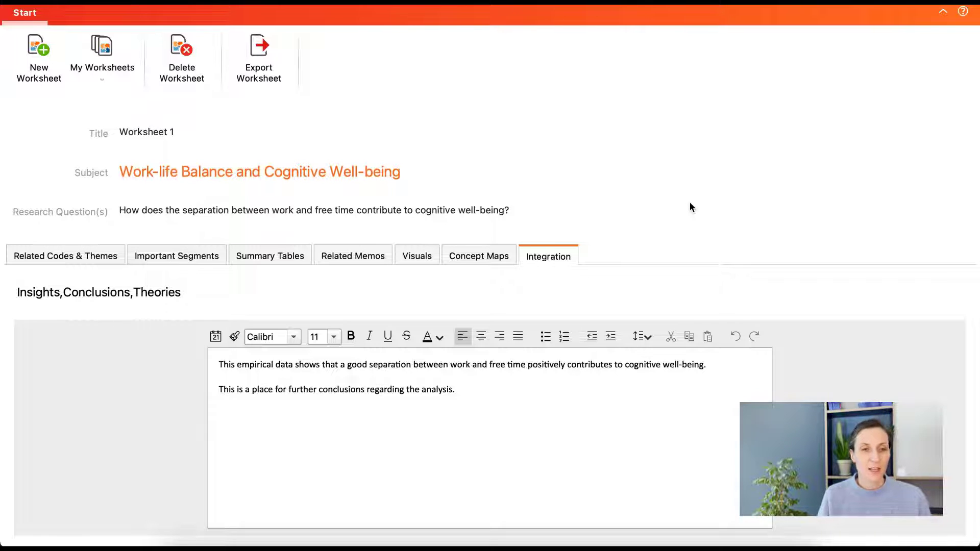
Step: Create a new worksheet with the subject "Family and Friends" and the research question "question goes here"
left_click(43, 49)
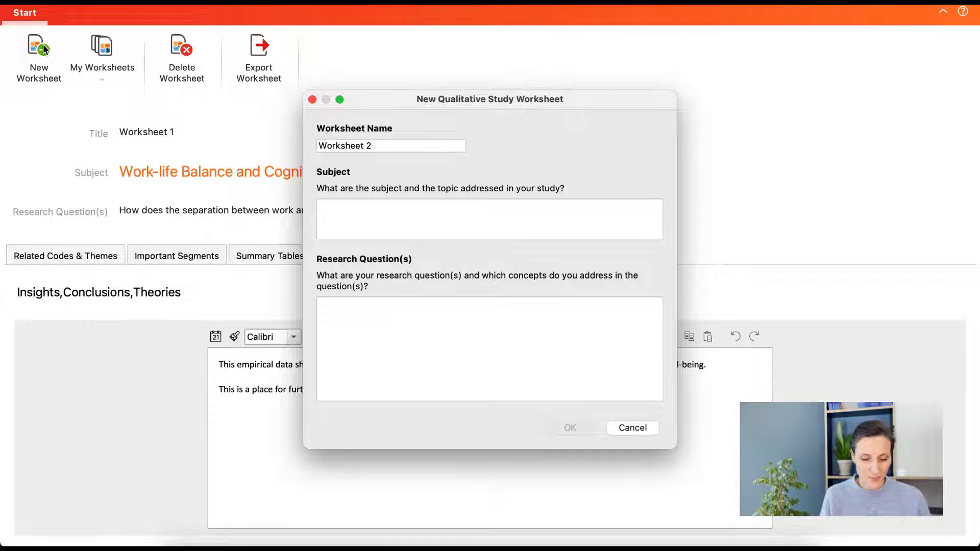
type("Family and F")
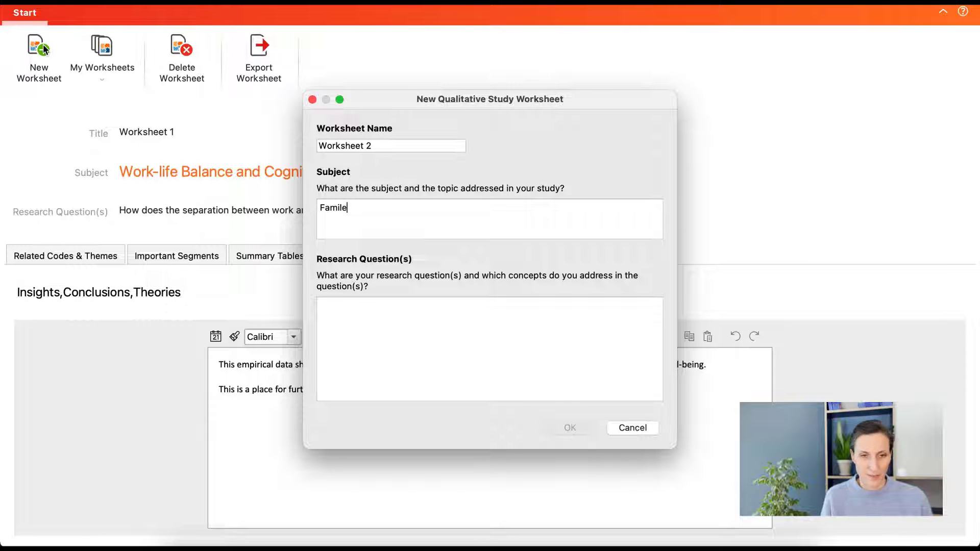
type("riends")
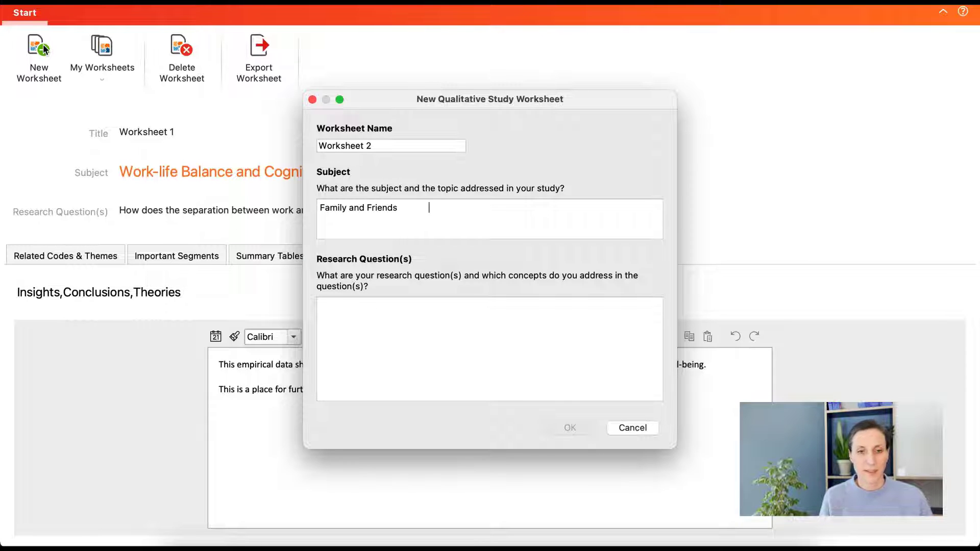
left_click(382, 322)
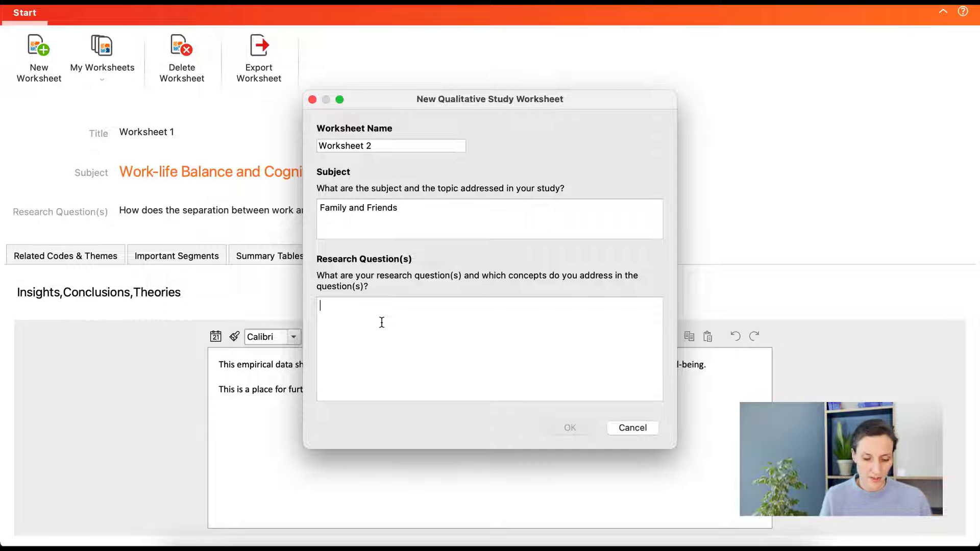
type("question ")
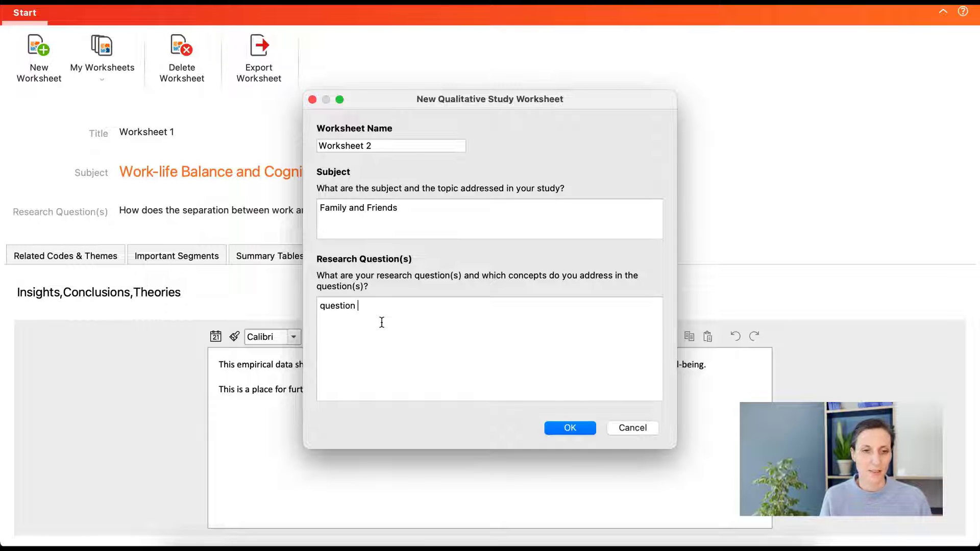
type("qoes here")
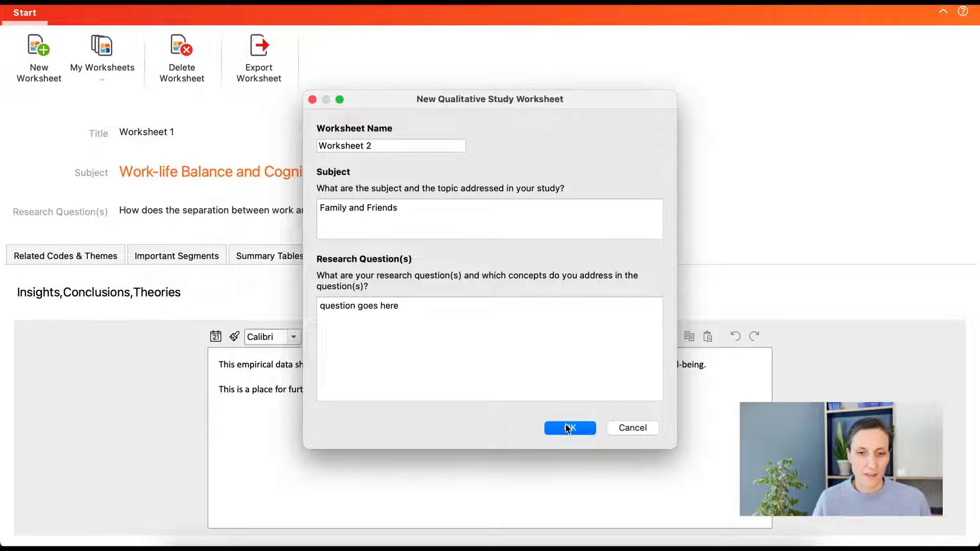
left_click(583, 430)
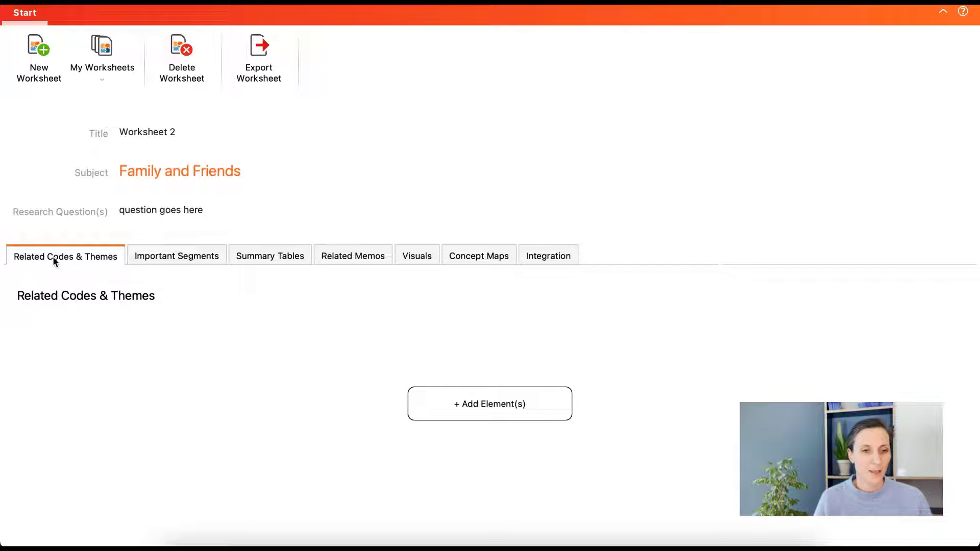
Step: Add the codes Friends & Family, Work/Life Separation and Childcare to the new worksheet's related codes and themes
left_click(477, 404)
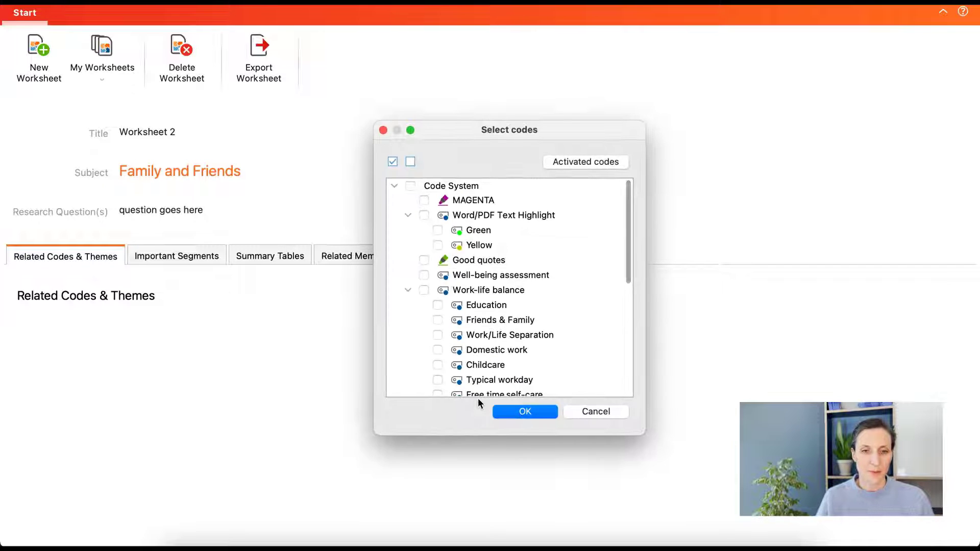
left_click(438, 335)
left_click(437, 364)
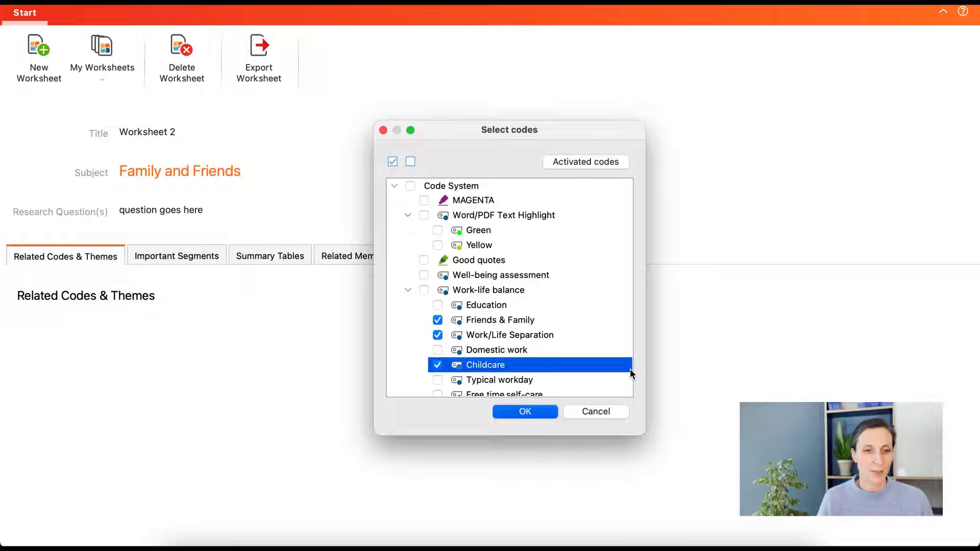
key("Return")
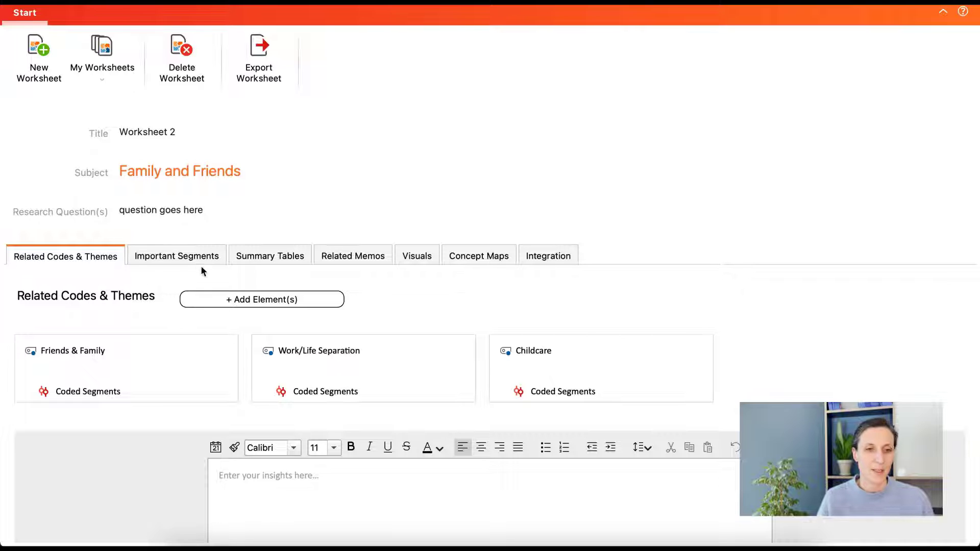
Step: Add the Two-Cases Model from Document Models to the worksheet's concept maps
left_click(342, 254)
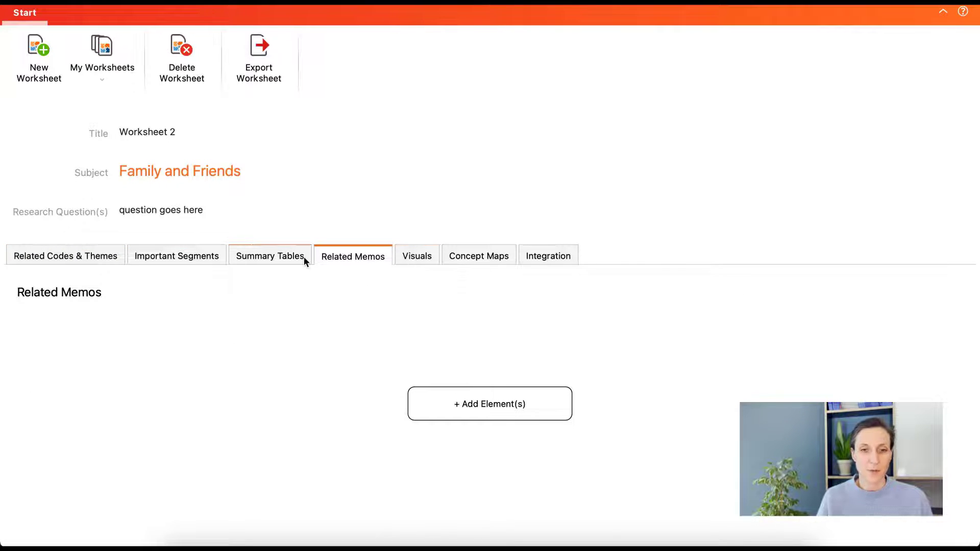
left_click(488, 256)
left_click(461, 404)
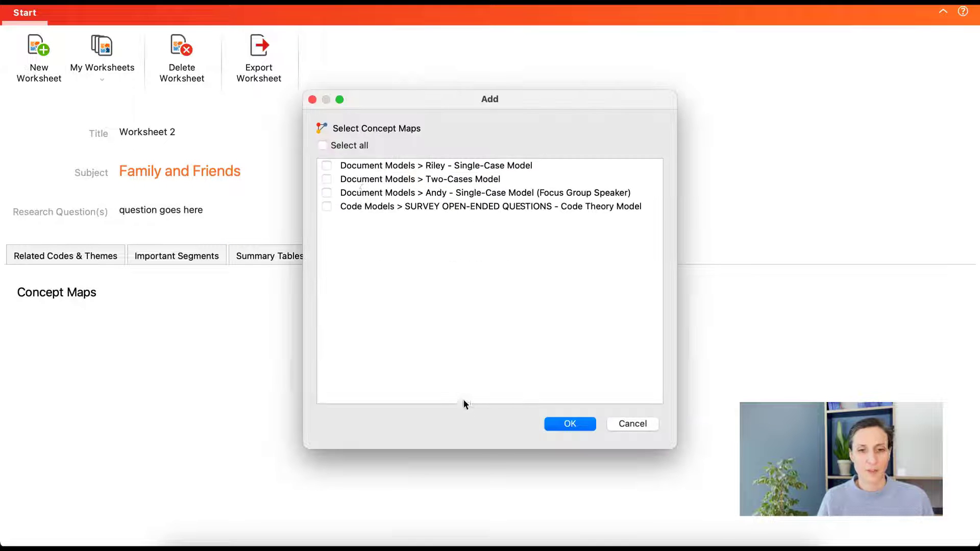
left_click(326, 179)
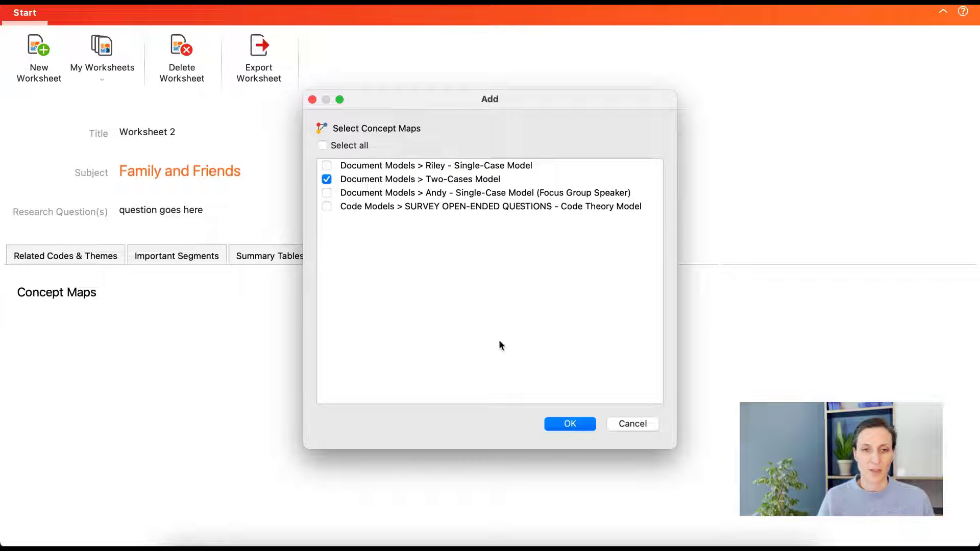
left_click(570, 423)
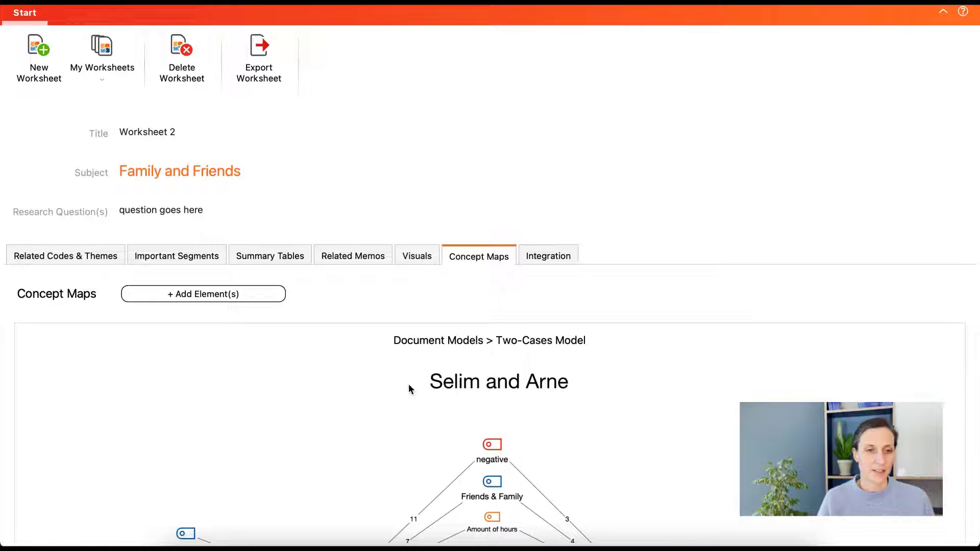
Step: Add the Childcare coded segment from paragraph 3 of the open Berlin interview to the worksheet's important segments
left_click(187, 259)
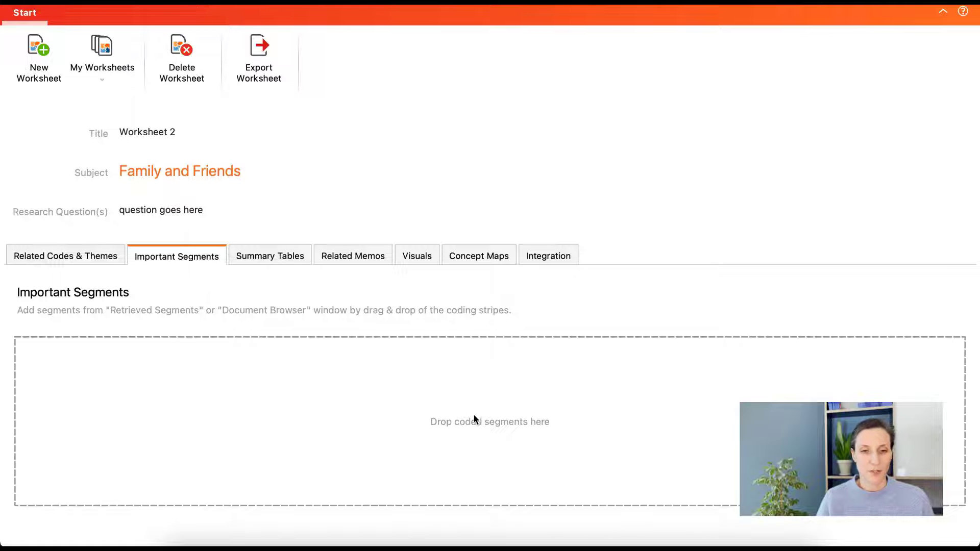
left_click_drag(190, 1, 692, 7)
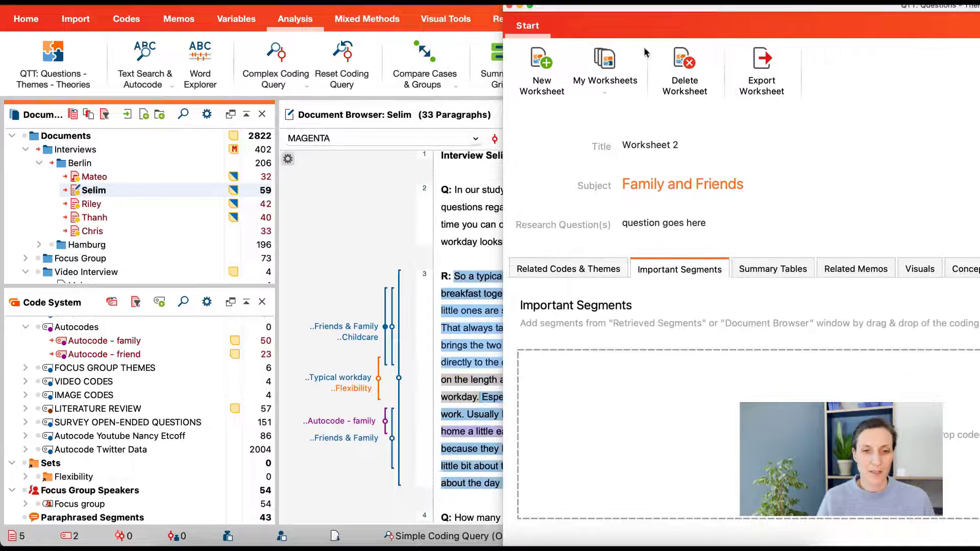
left_click_drag(388, 332, 685, 426)
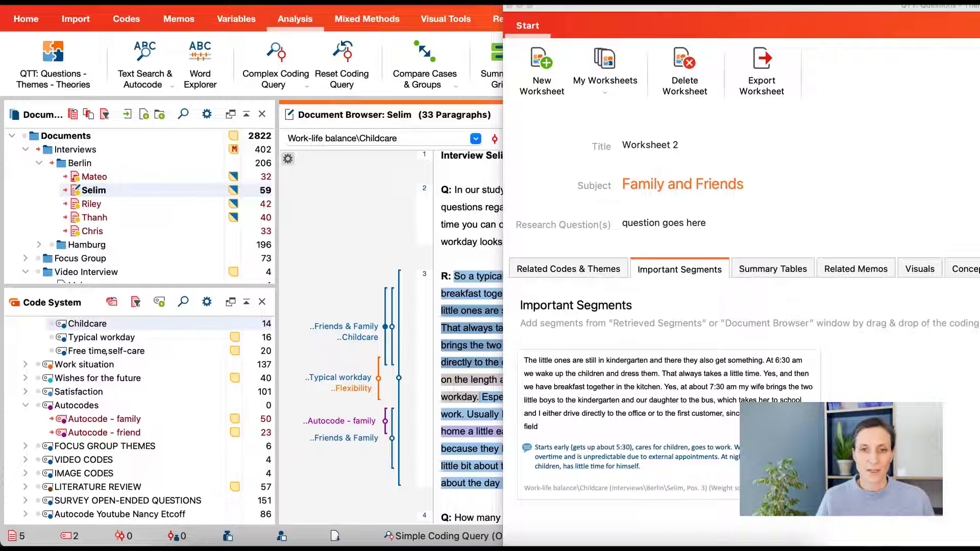
left_click_drag(718, 8, 215, 0)
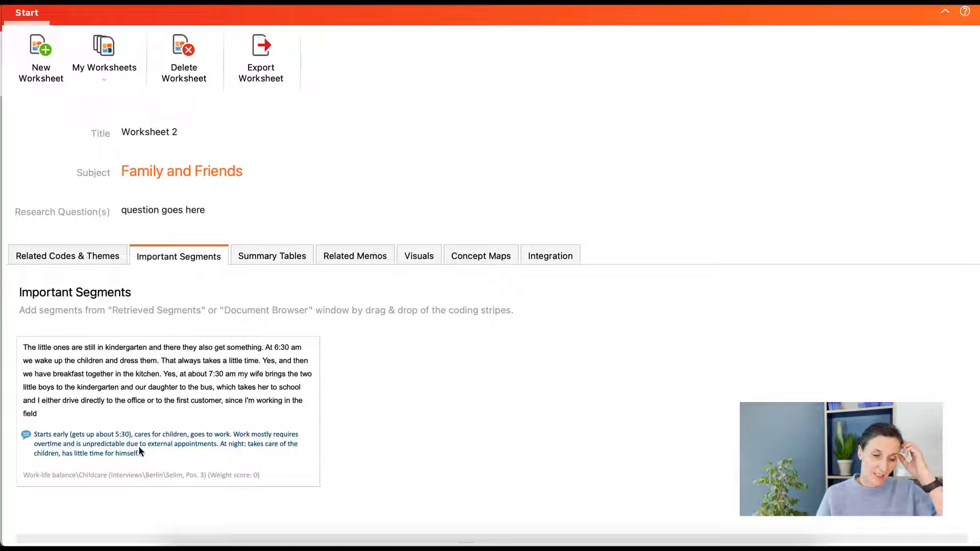
scroll(276, 451, "down", 5)
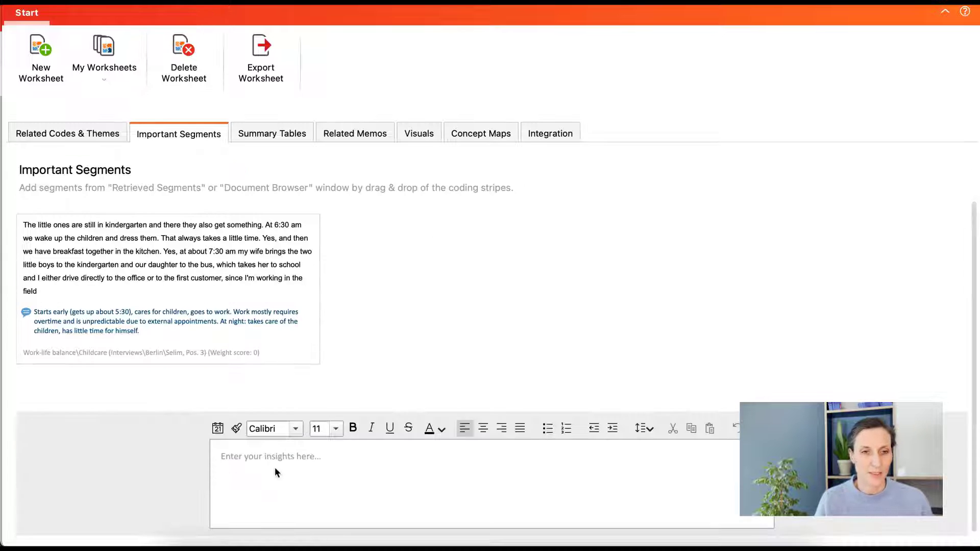
scroll(286, 368, "up", 5)
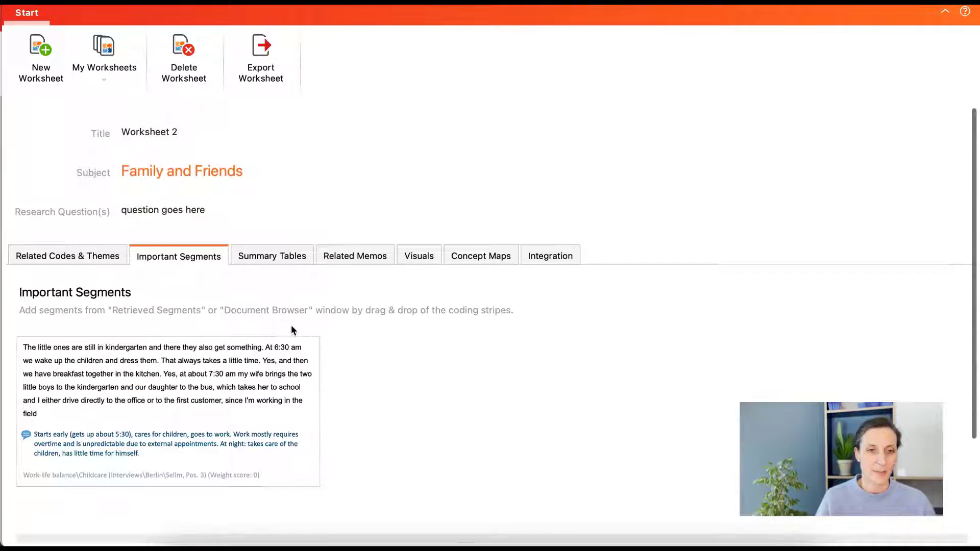
Step: Show the new worksheet's visuals and create a Document Portrait of the selected Berlin interview without restricting it to activated codes
left_click(421, 258)
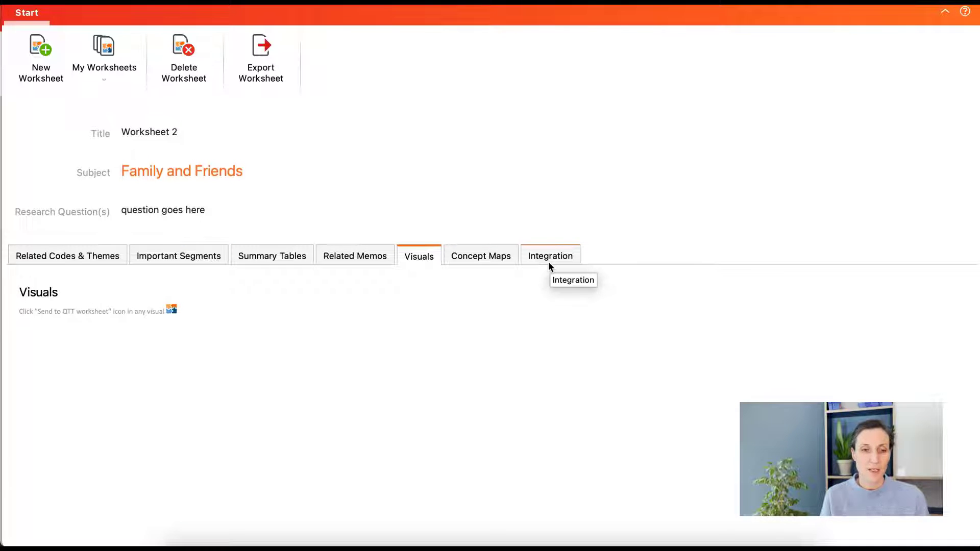
left_click_drag(267, 5, 448, 85)
right_click(88, 190)
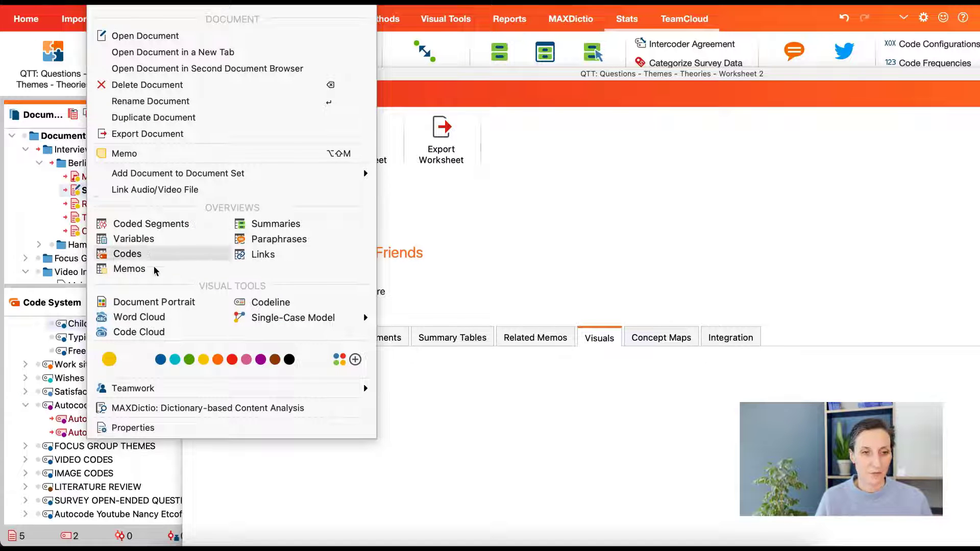
left_click(162, 306)
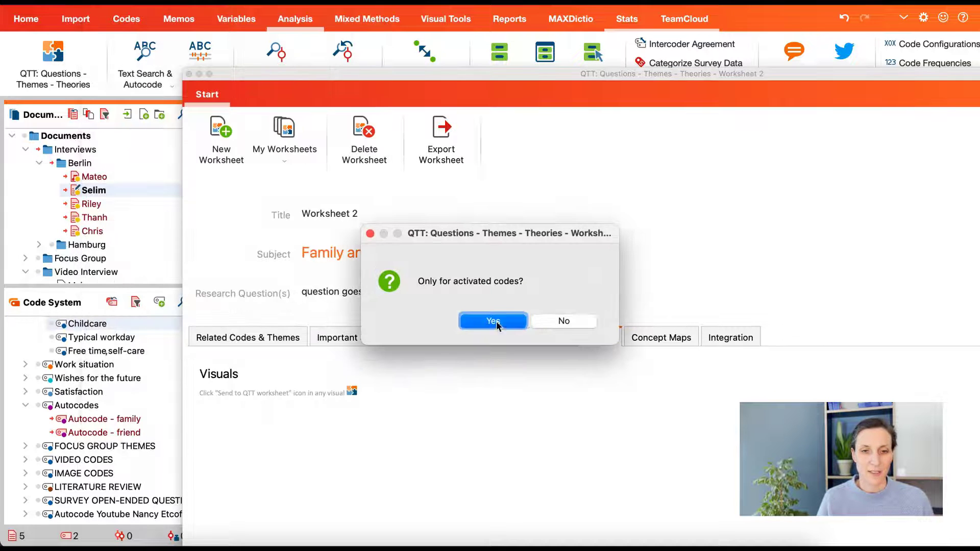
left_click(566, 324)
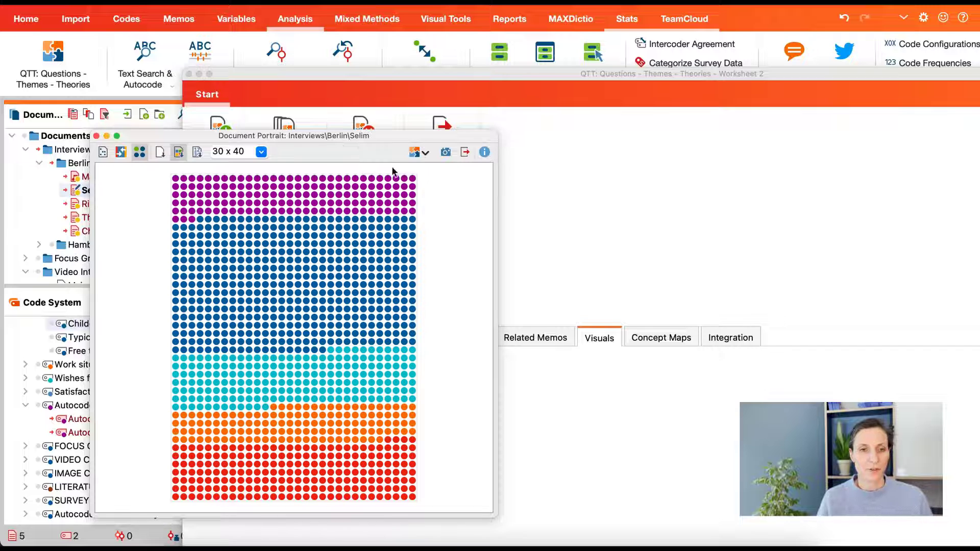
Step: Group the Document Portrait's dots into separate columns by color and send the visual to Worksheet 2
left_click(198, 152)
mouse_move(399, 332)
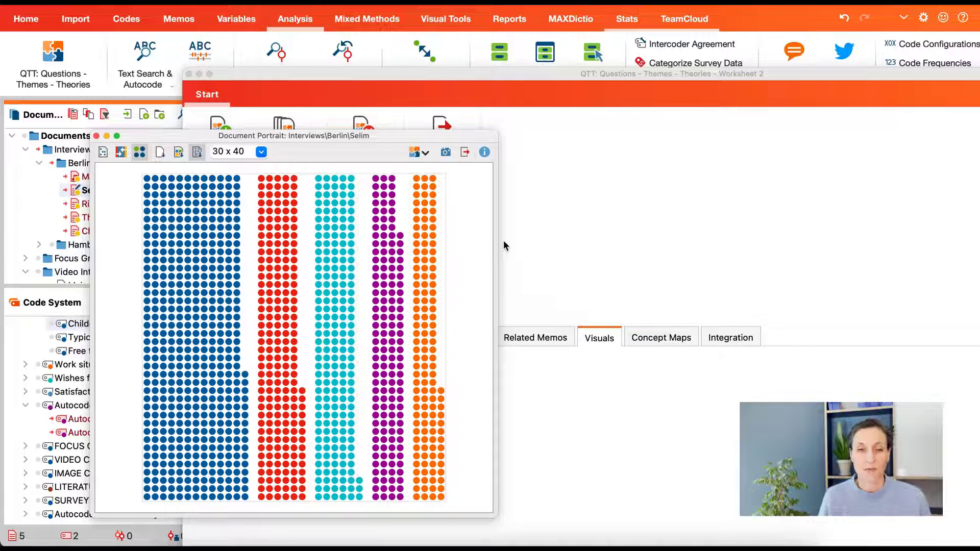
left_click(414, 153)
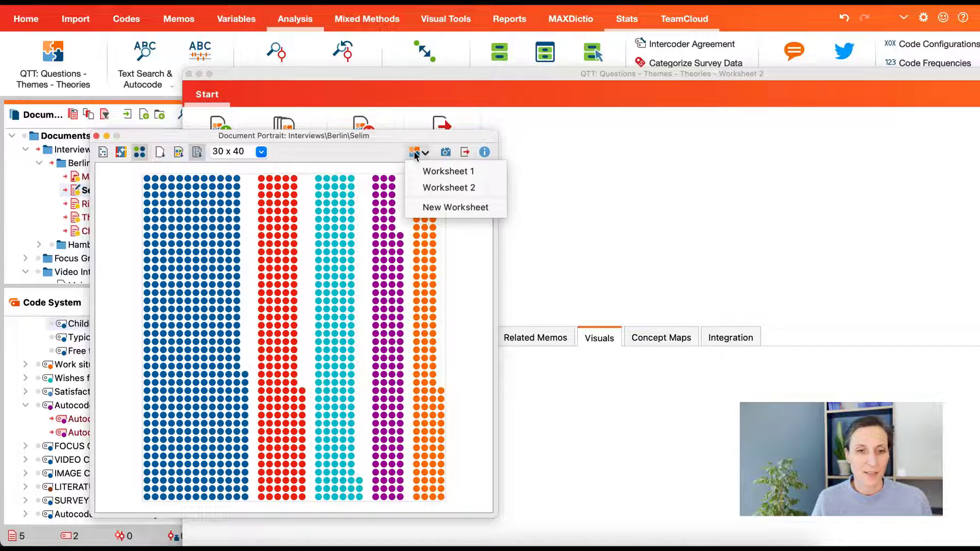
left_click(442, 188)
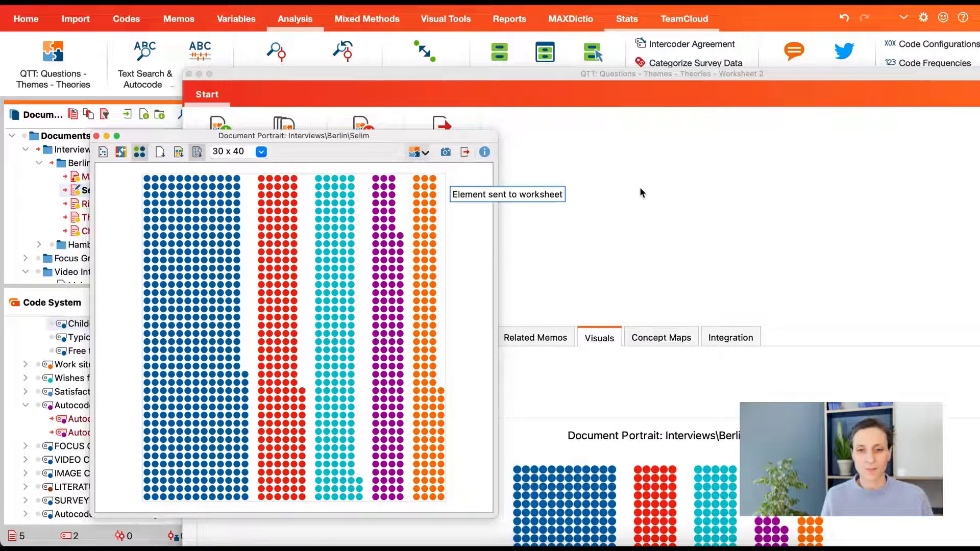
Step: Bring the worksheet forward, view the added Document Portrait and open the insights field beneath it for writing
left_click(636, 186)
left_click_drag(602, 73, 447, 0)
scroll(495, 261, "down", 10)
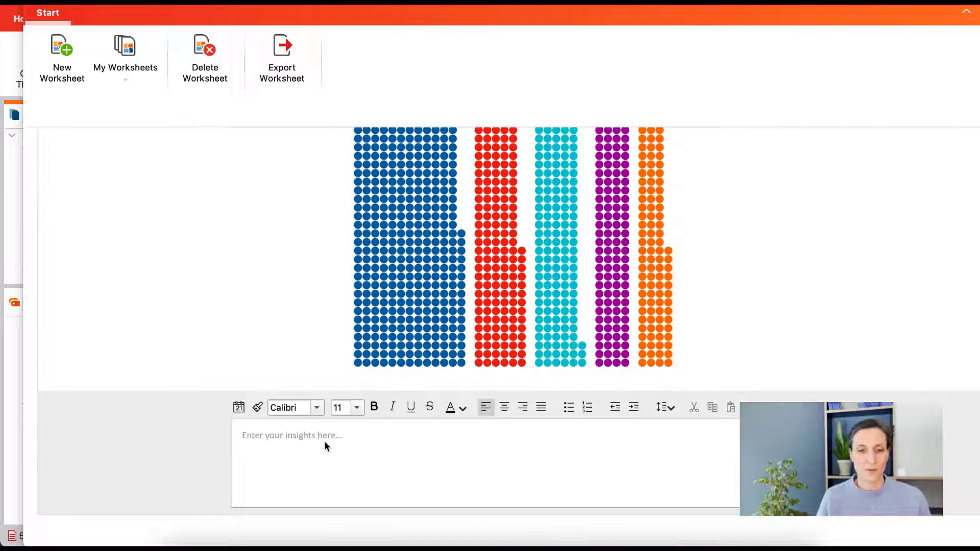
left_click(325, 447)
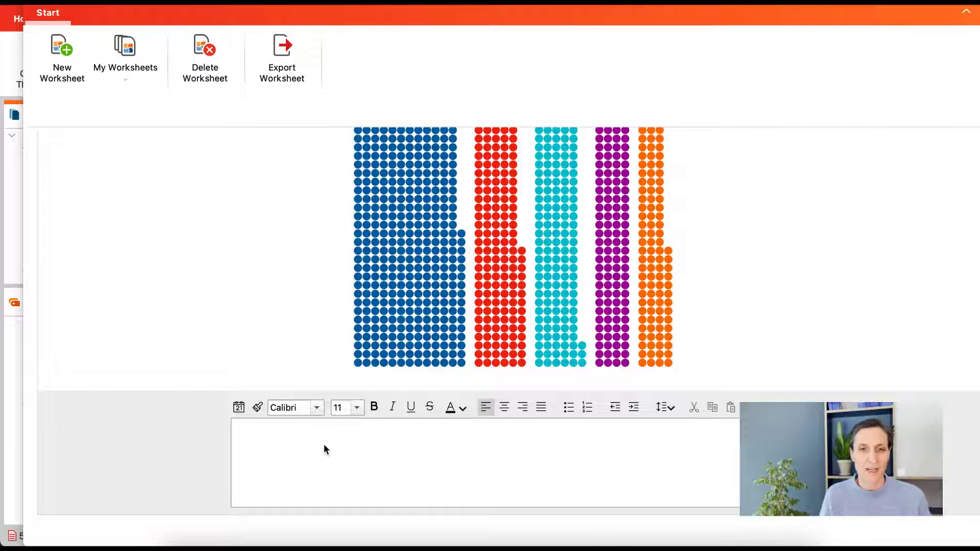
scroll(349, 285, "up", 5)
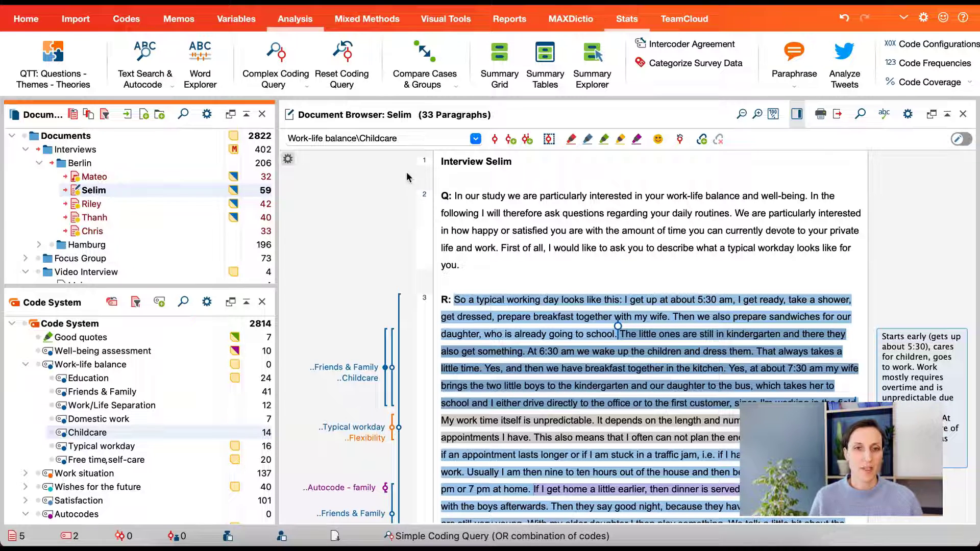
Step: Create a Profile Comparison Chart for single documents using the activated Berlin interviews
left_click(447, 20)
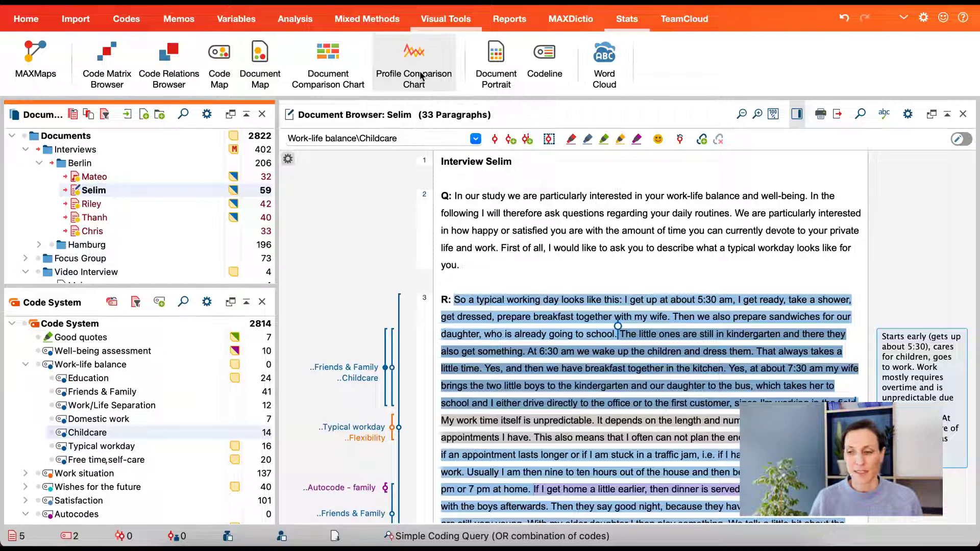
left_click(401, 65)
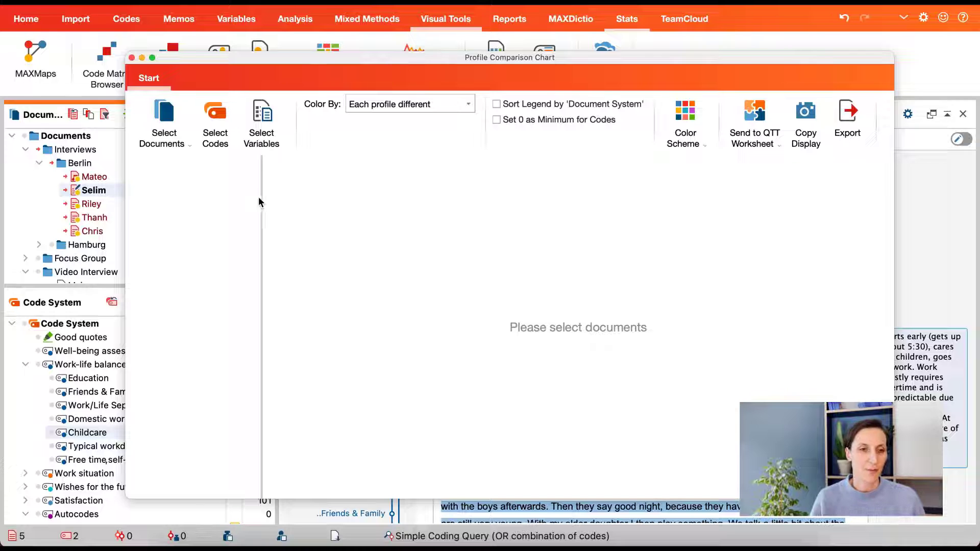
left_click(181, 136)
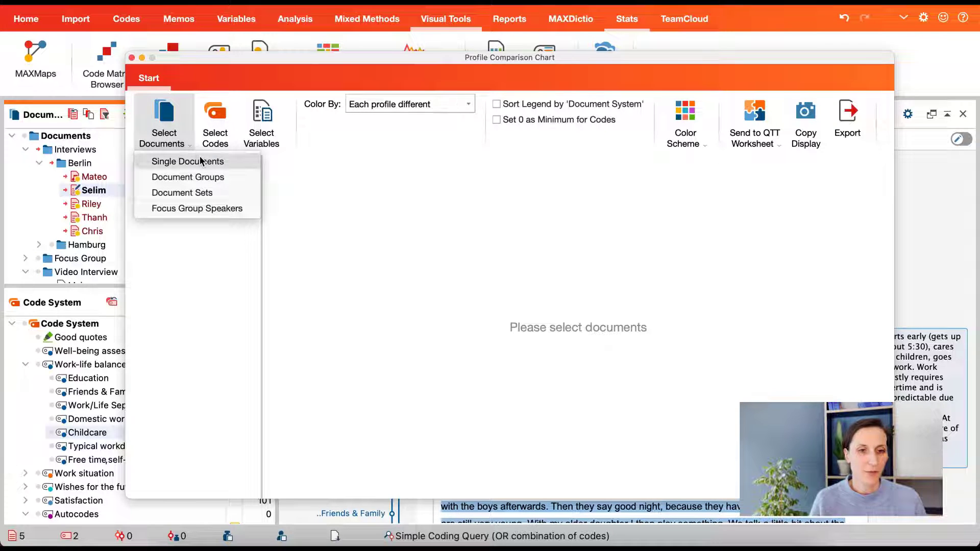
left_click(217, 162)
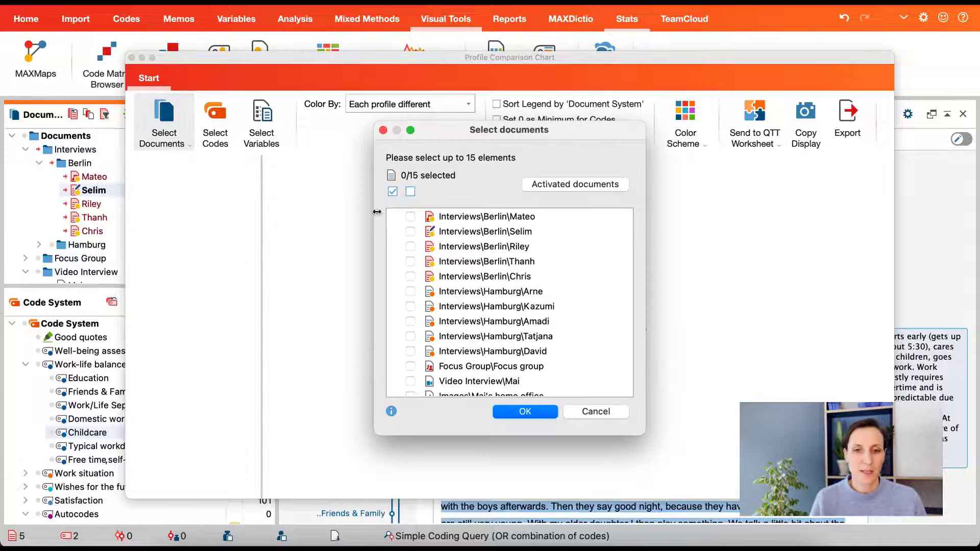
left_click(540, 186)
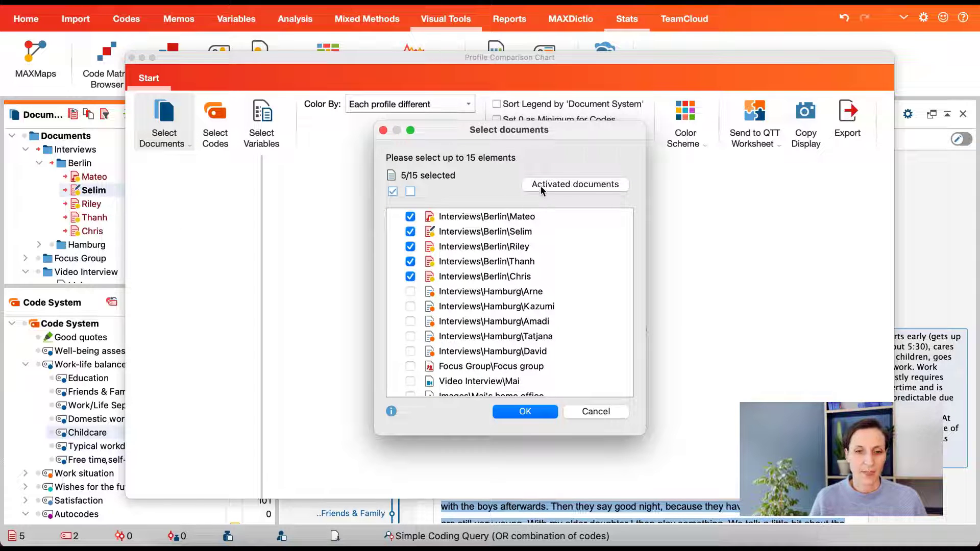
left_click(528, 409)
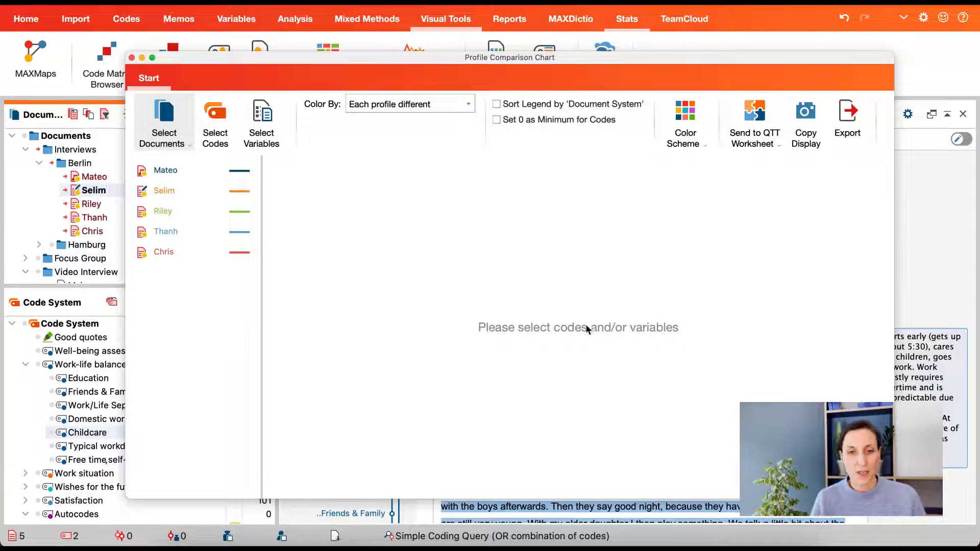
Step: Add the activated codes Autocode - family and Autocode - friend to the Profile Comparison Chart
left_click(218, 128)
left_click(571, 170)
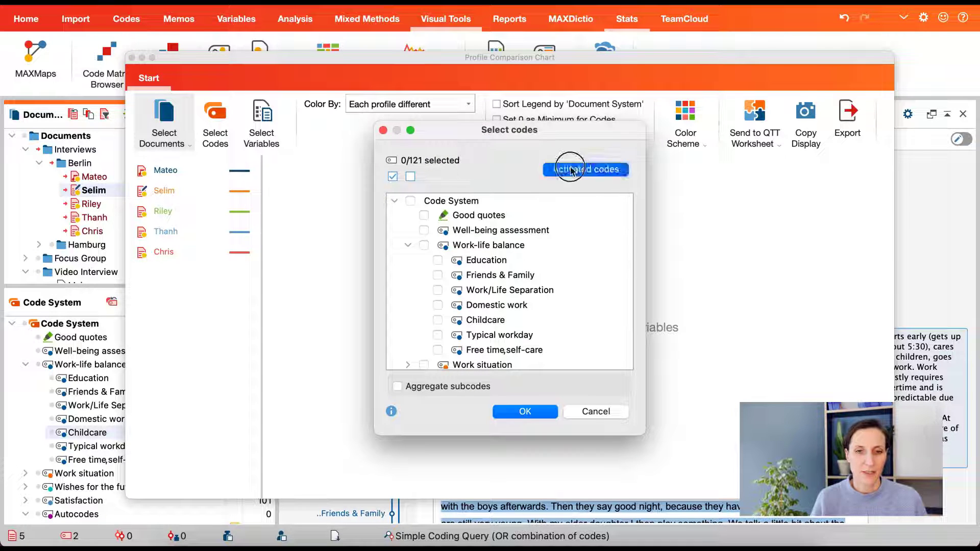
scroll(541, 352, "down", 5)
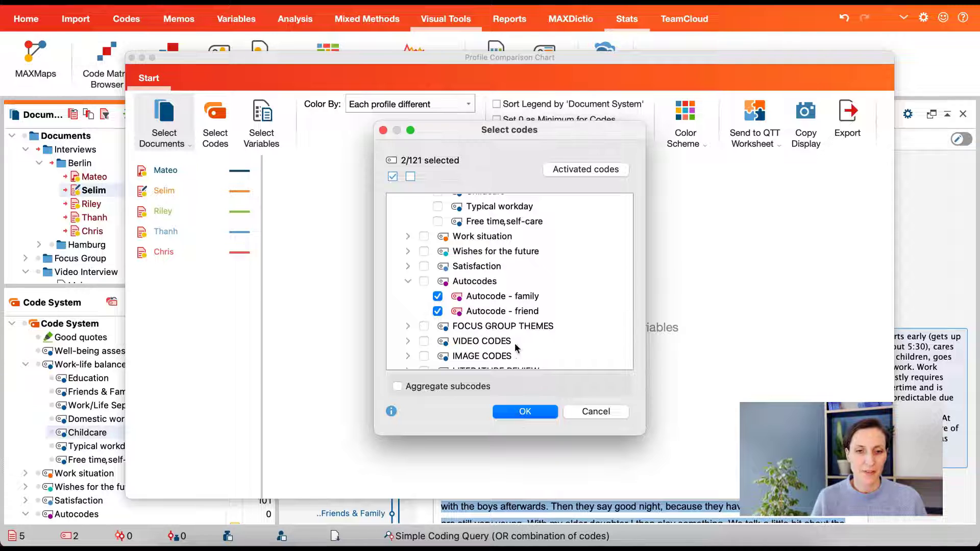
left_click(525, 411)
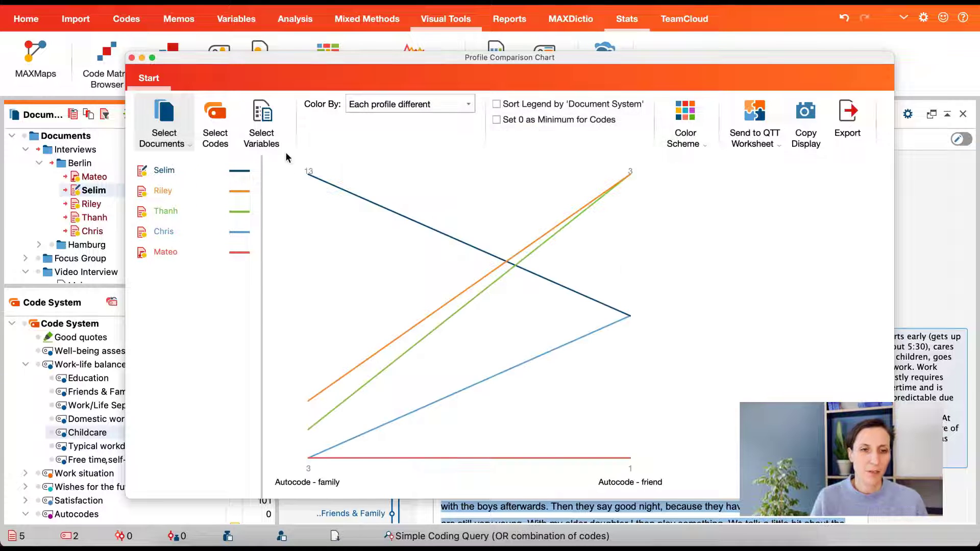
Step: Add the variables # of children and Age to the Profile Comparison Chart
left_click(262, 122)
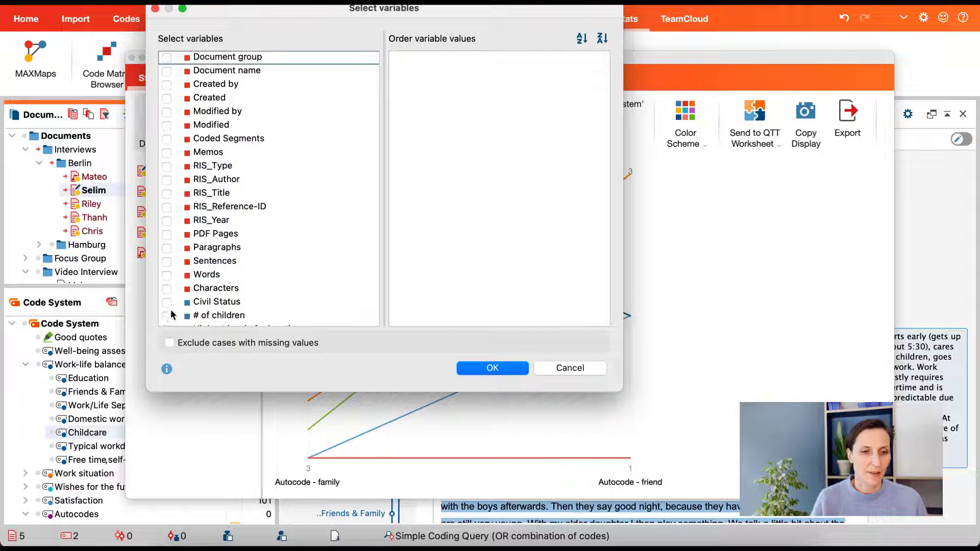
left_click(169, 315)
scroll(313, 181, "down", 8)
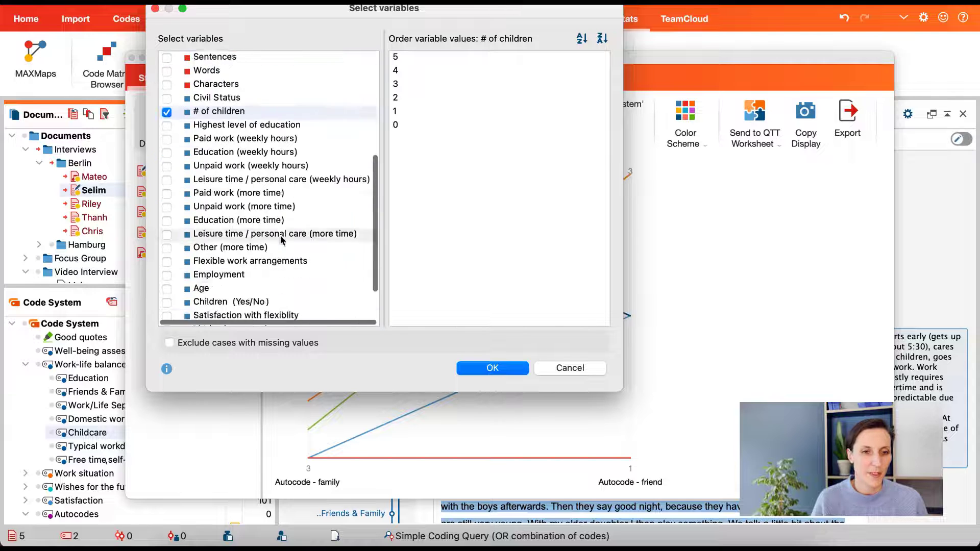
scroll(281, 240, "down", 3)
left_click(170, 224)
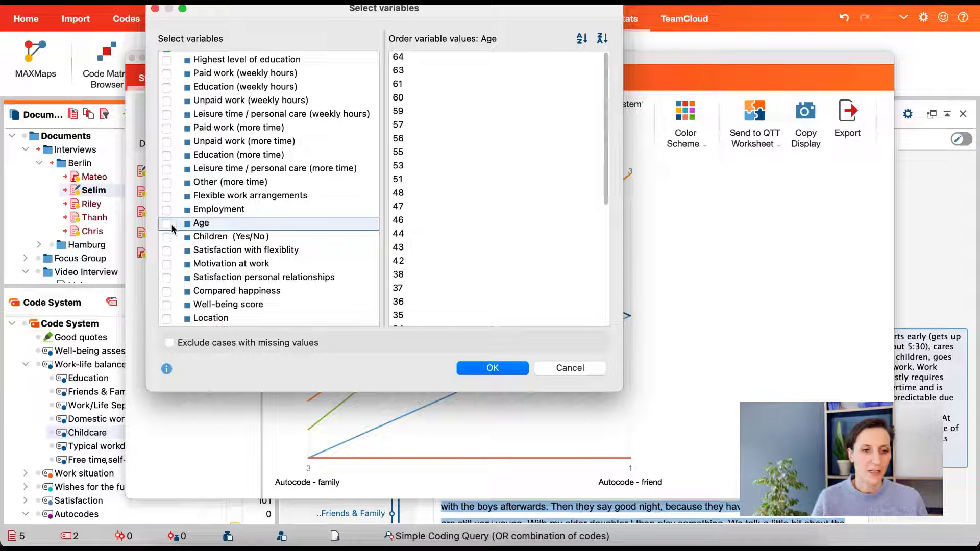
left_click(167, 223)
left_click(494, 368)
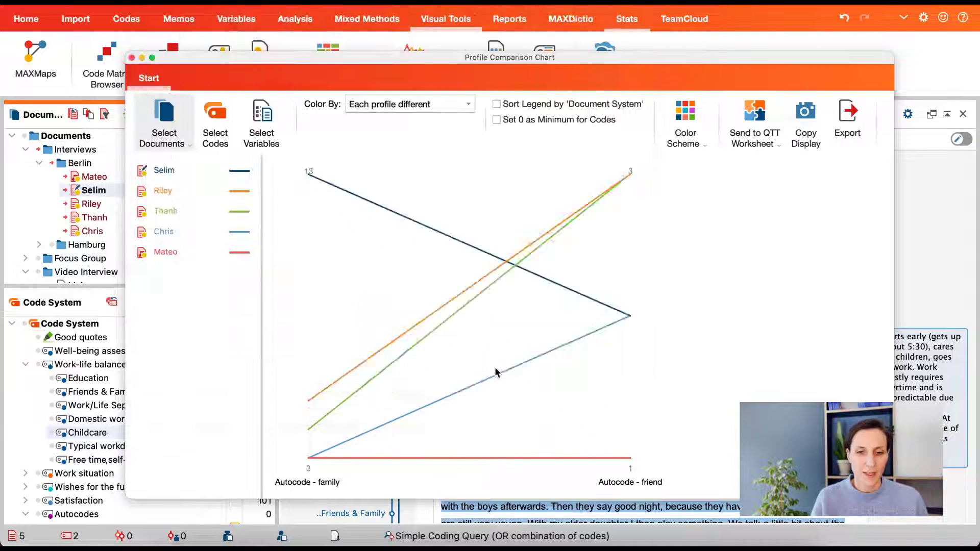
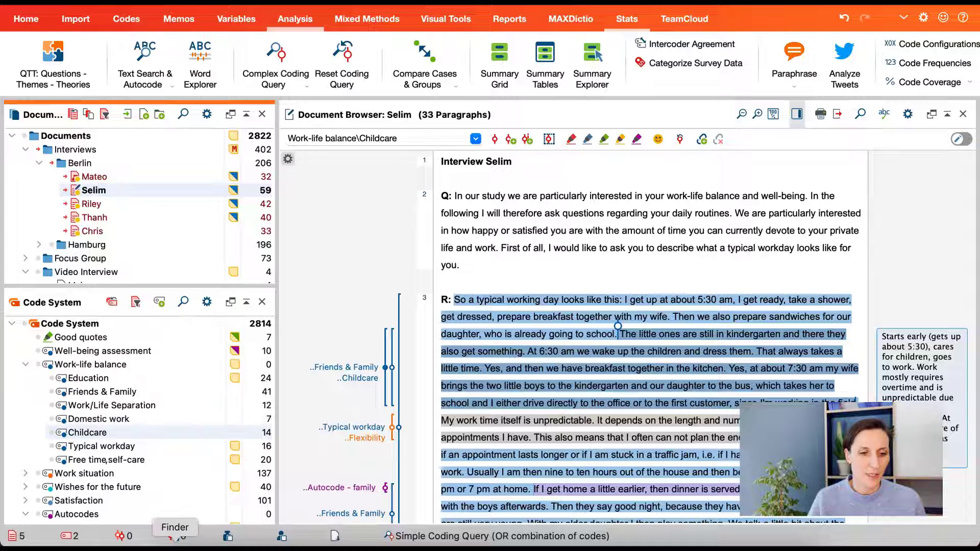
Step: Import Word-Comment-Highlight.docx from Finder's Import folder into Documents and show the passage linked to its imported memo
left_click(175, 547)
left_click_drag(490, 238, 109, 136)
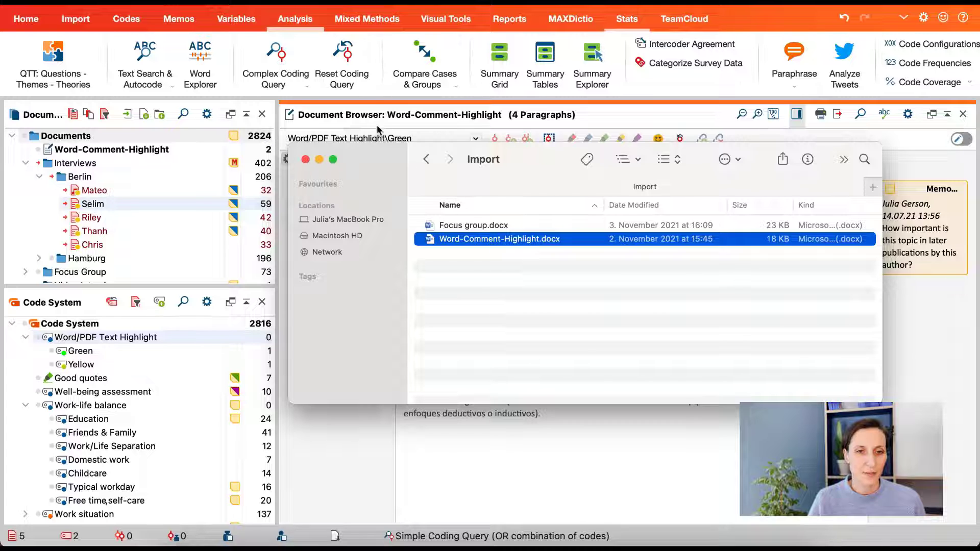
left_click(319, 160)
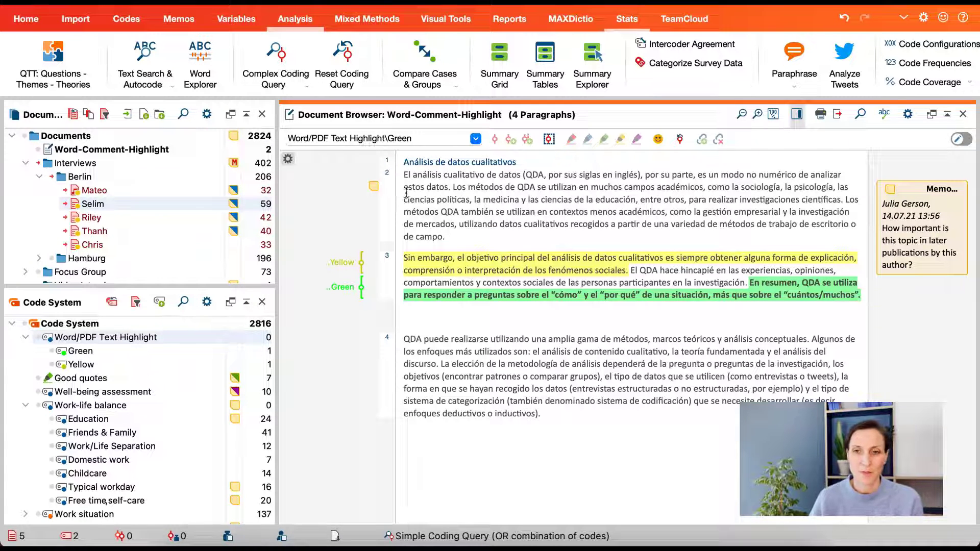
left_click(912, 223)
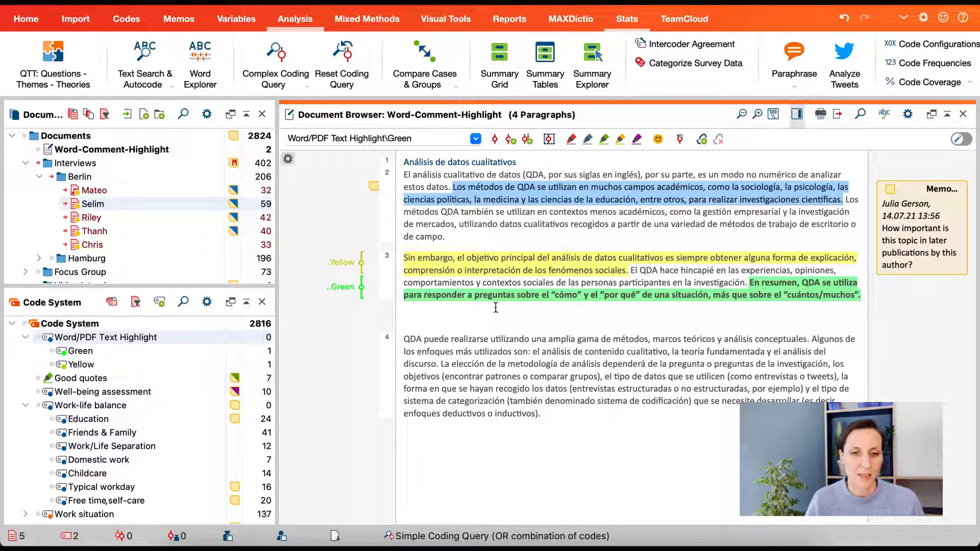
Step: Highlight the first sentences of paragraph 4 in the imported document in magenta
left_click_drag(410, 339, 520, 386)
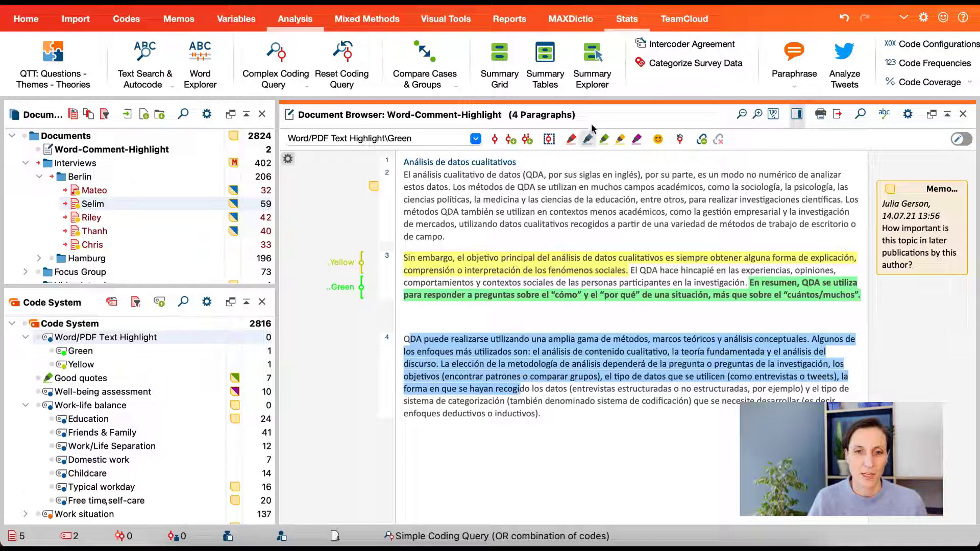
left_click(637, 140)
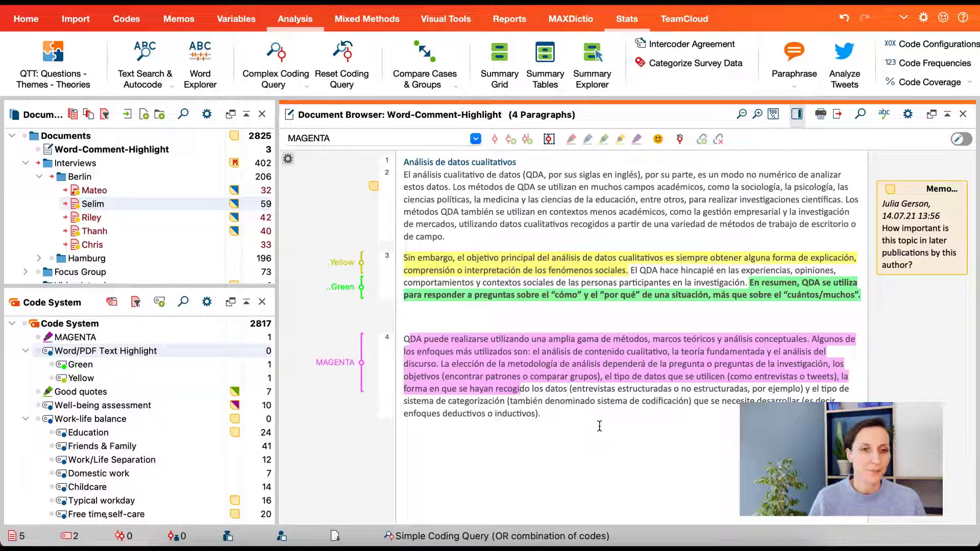
Step: Open Focus group.docx from the Import folder in Word and examine its header lines and speaker labels
left_click(79, 19)
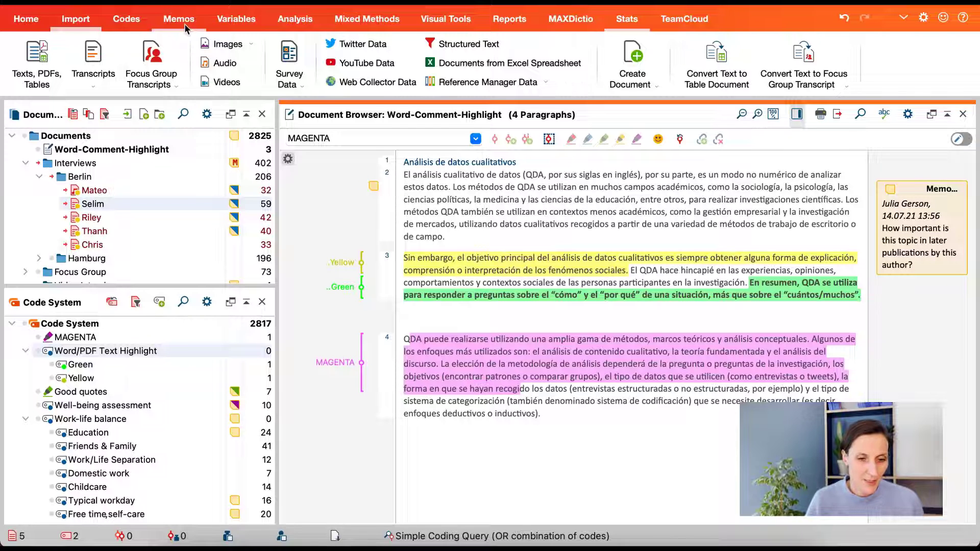
left_click(175, 542)
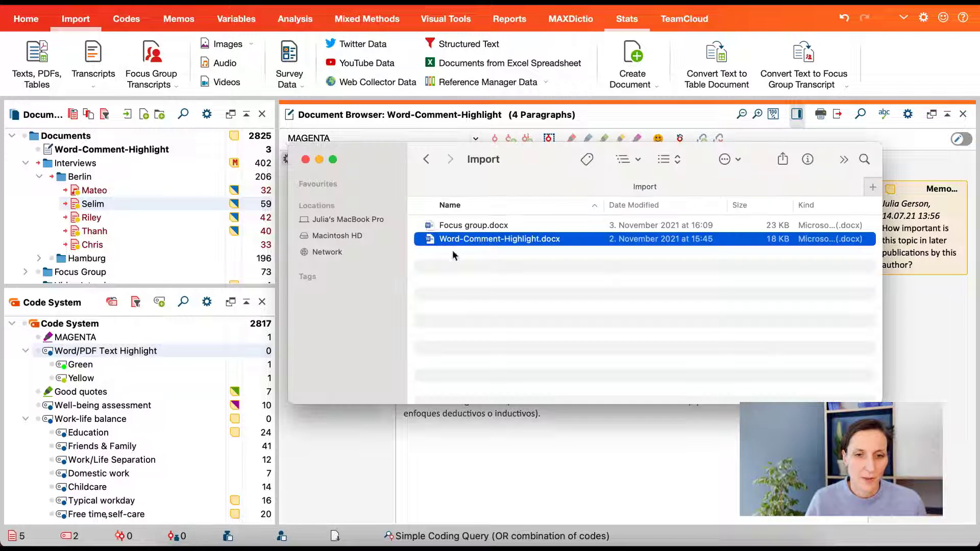
double_click(477, 225)
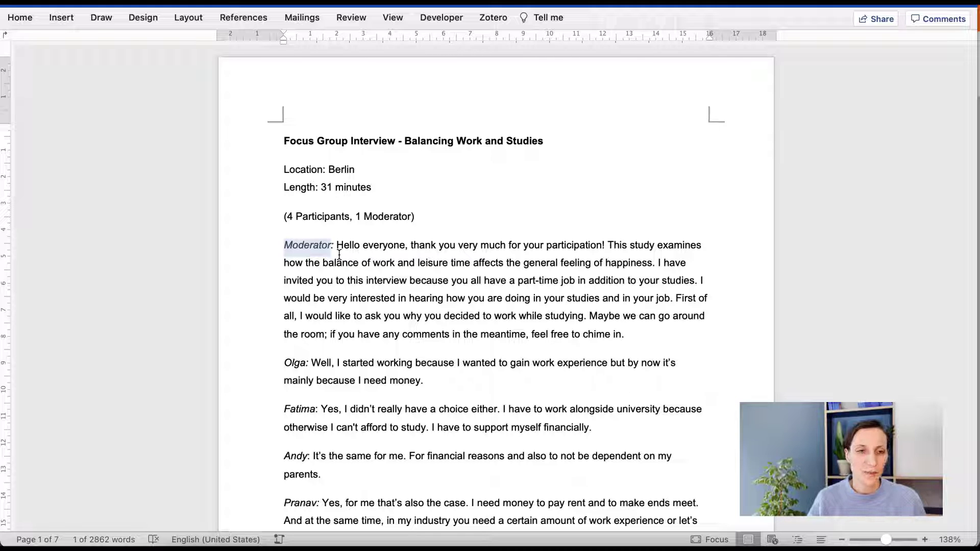
double_click(301, 169)
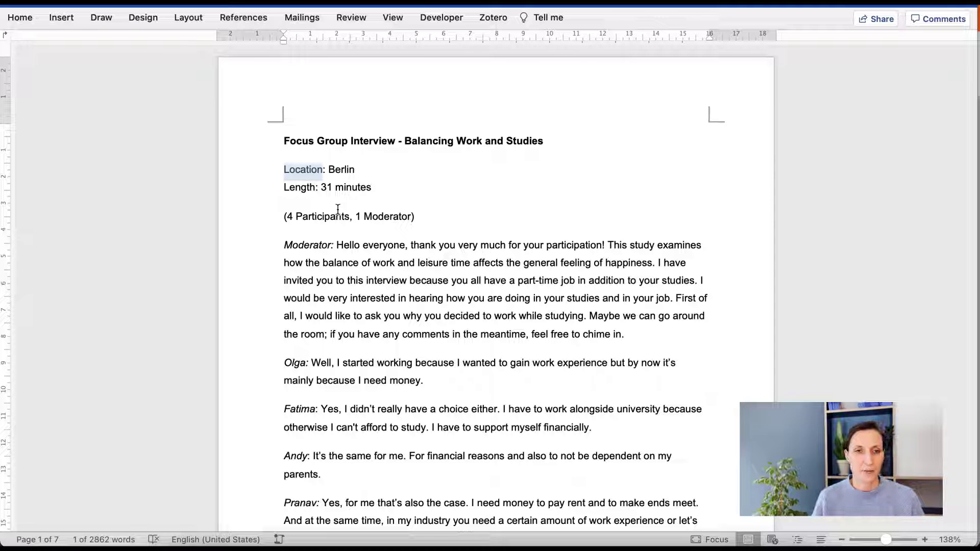
left_click(450, 261)
Step: Switch to MAXQDA and load Focus group.docx as a focus group transcript without timestamps
key("super+Tab")
key("super+Tab")
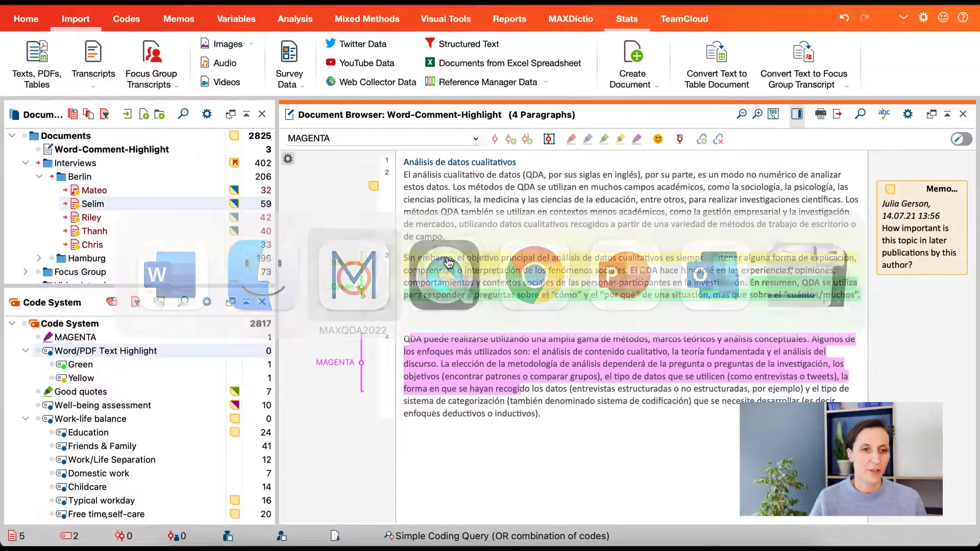
left_click(147, 89)
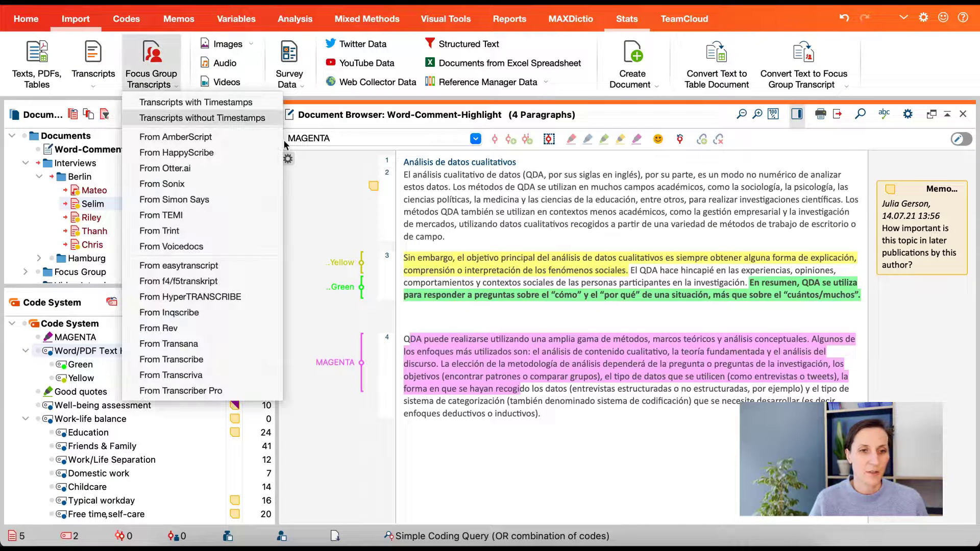
left_click(155, 116)
left_click(334, 128)
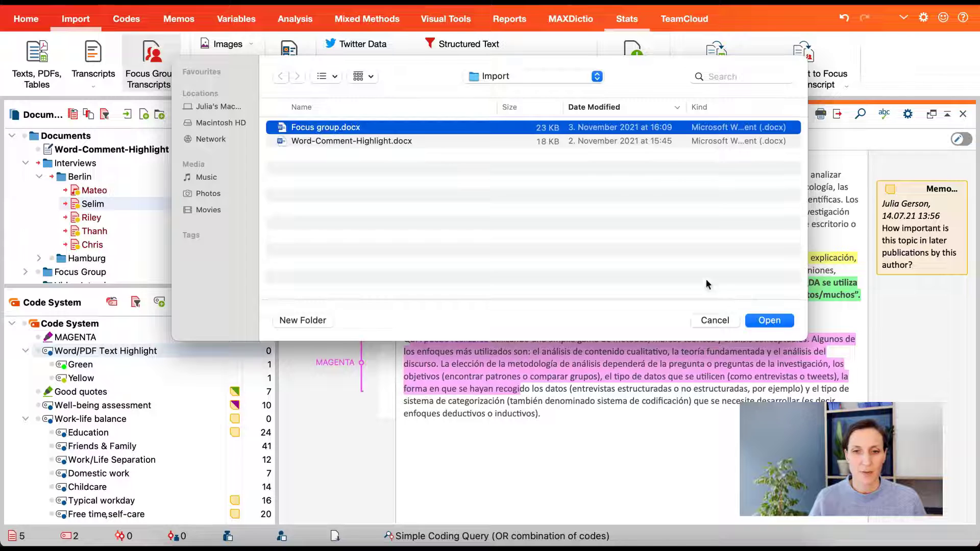
left_click(769, 319)
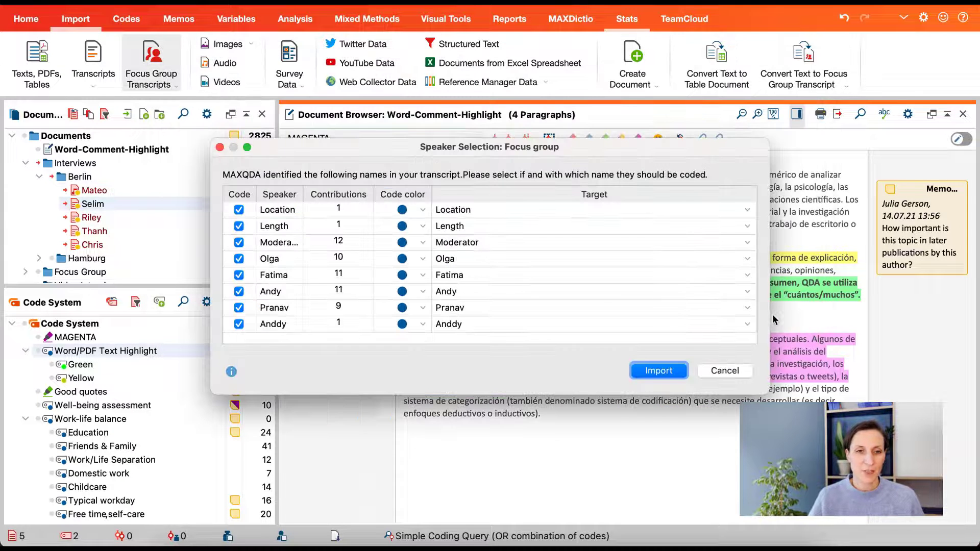
Step: Widen the Speaker and Code color columns and exclude Location and Length from speaker coding
left_click_drag(303, 194, 348, 194)
left_click_drag(476, 199, 500, 197)
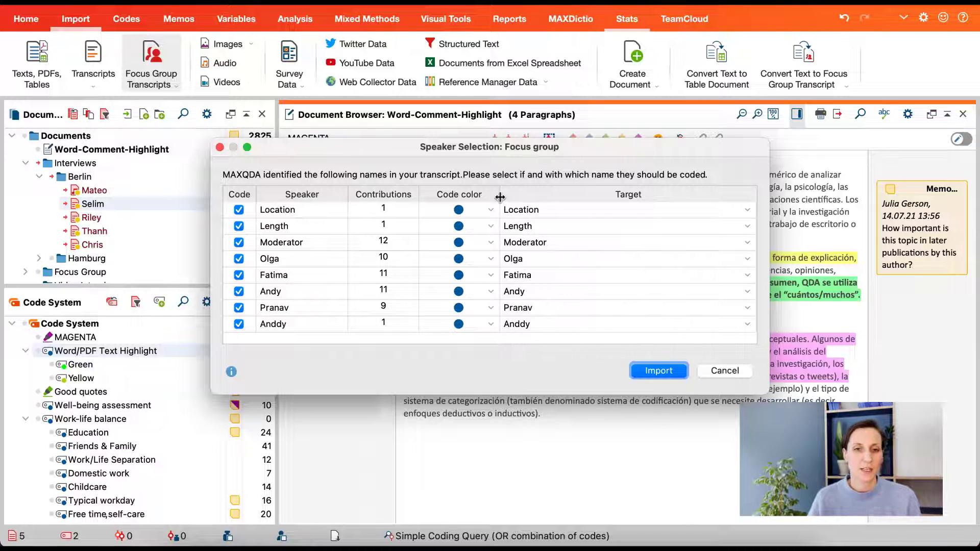
left_click(238, 210)
left_click(239, 226)
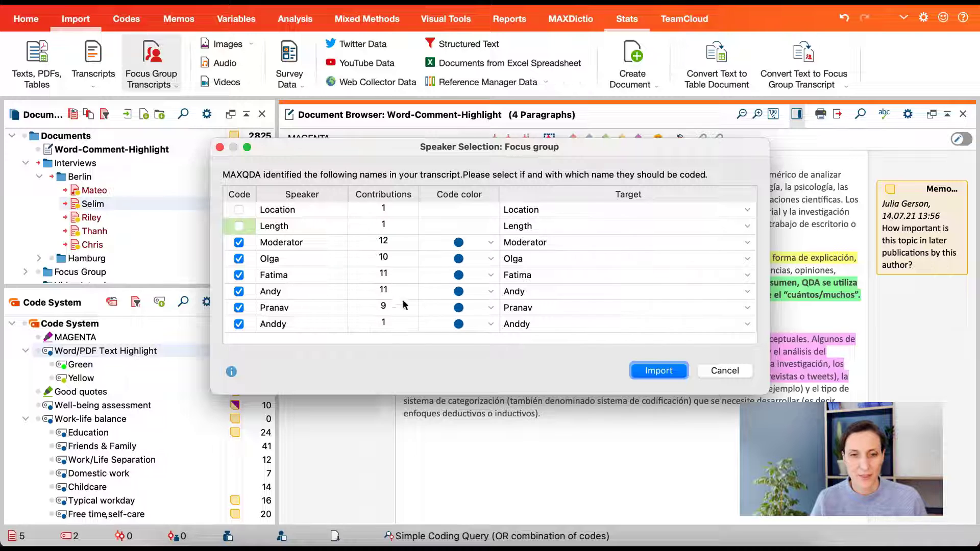
Step: Assign the misspelled speaker label in the last row to the correctly spelled existing speaker's target
left_click(535, 323)
left_click(534, 323)
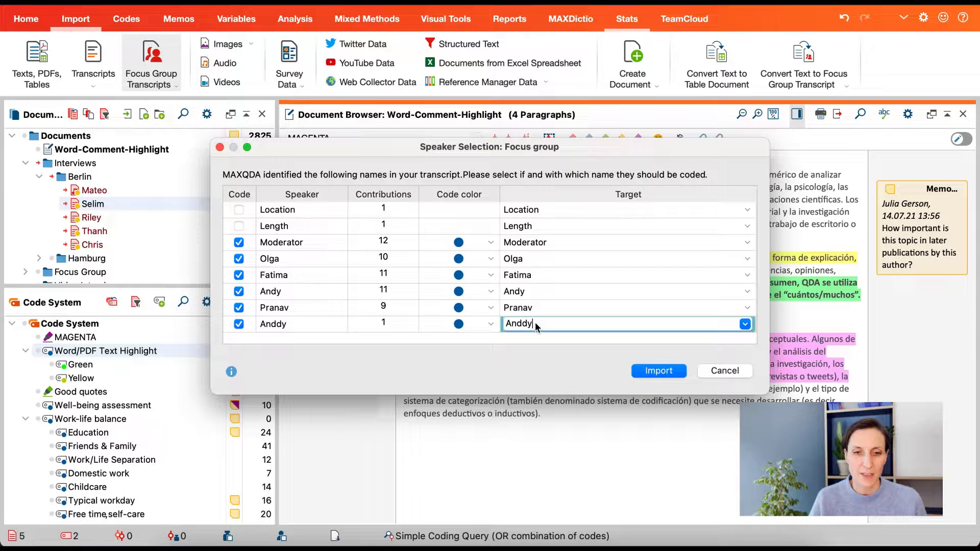
left_click(745, 323)
left_click(535, 390)
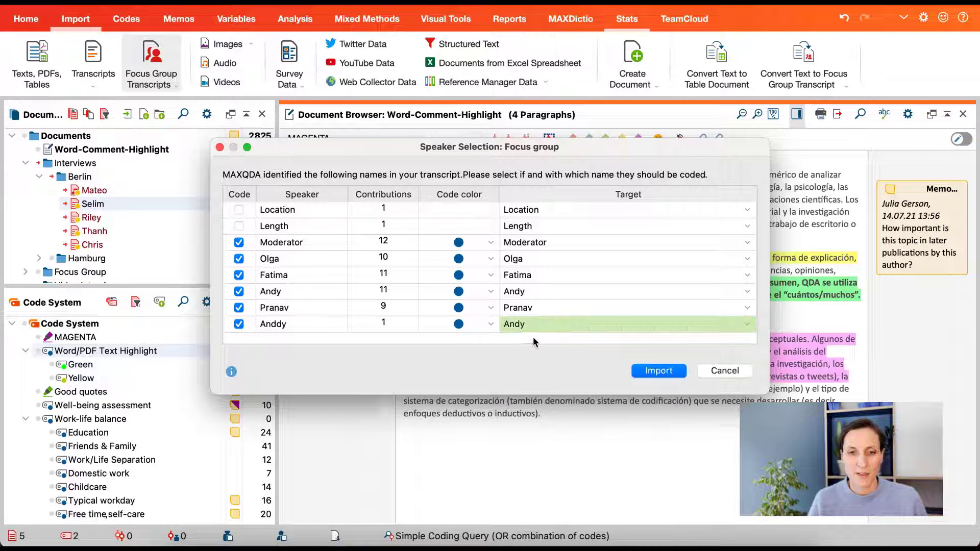
Step: Set the speaker code colors to yellow for the Moderator and turquoise, orange and red for the first three participants
left_click(491, 244)
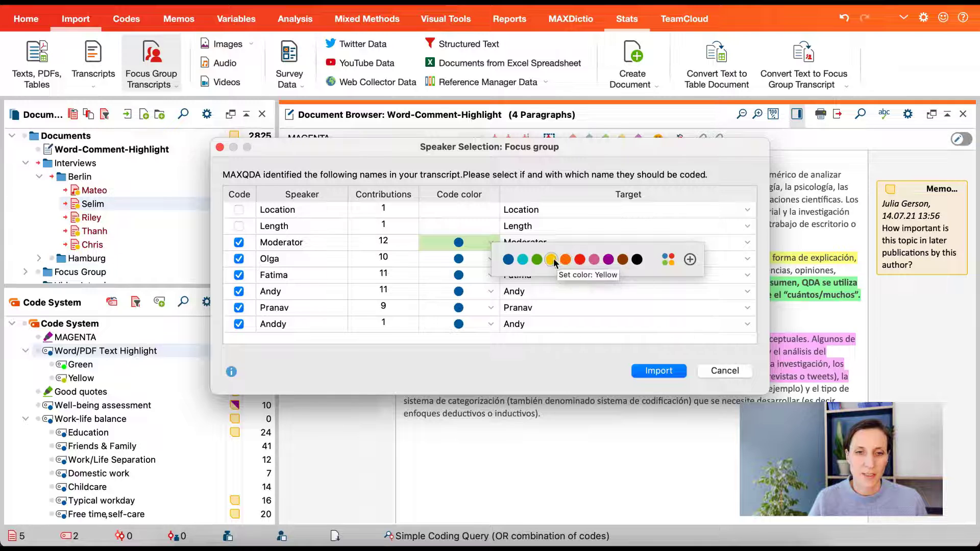
left_click(551, 259)
left_click(491, 258)
left_click(512, 277)
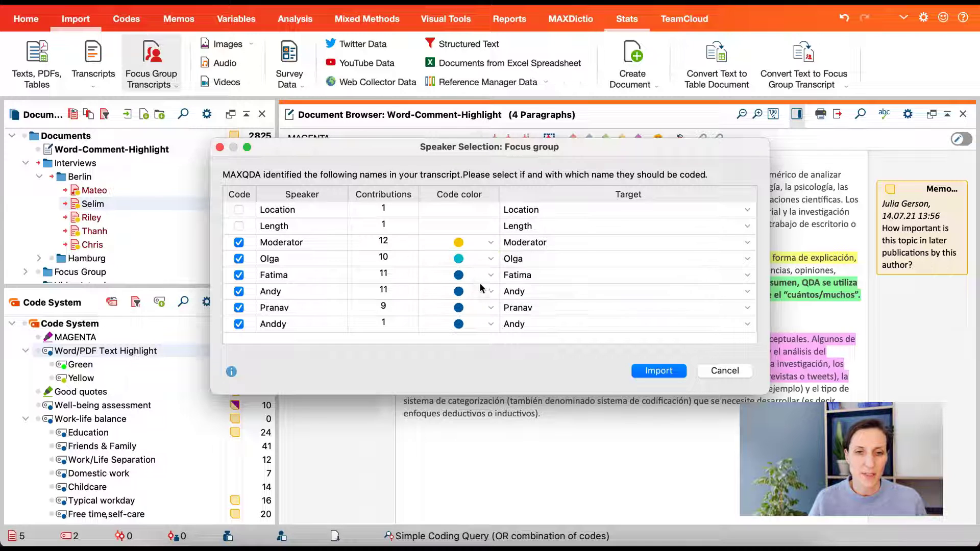
left_click(490, 275)
left_click(555, 294)
left_click(491, 290)
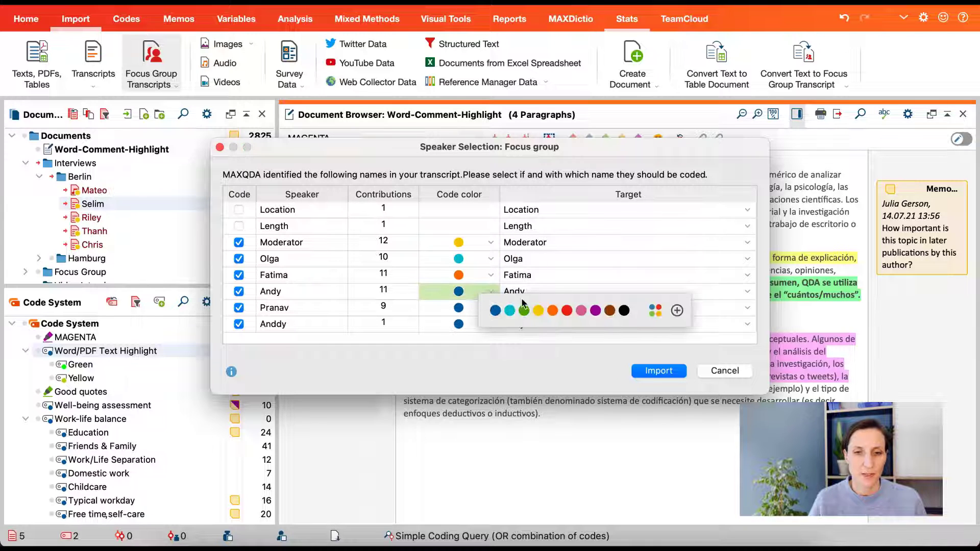
left_click(567, 310)
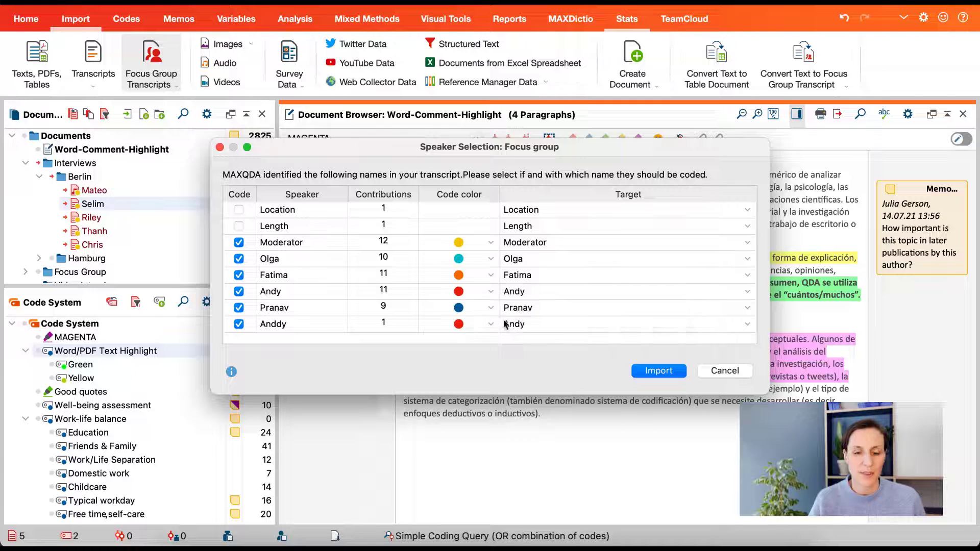
Step: Import the focus group transcript with the chosen speakers and examine the color-coded contributions in its text
left_click(674, 375)
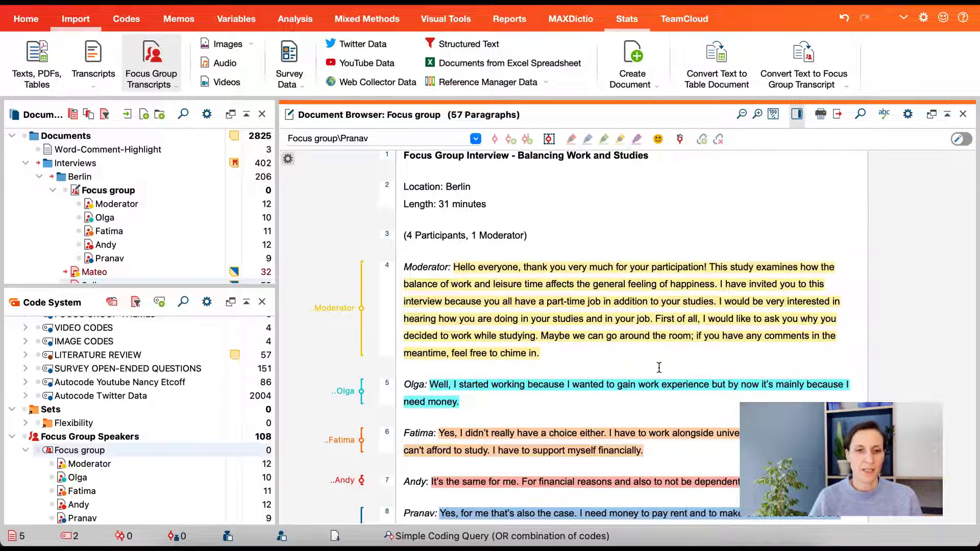
scroll(446, 281, "down", 4)
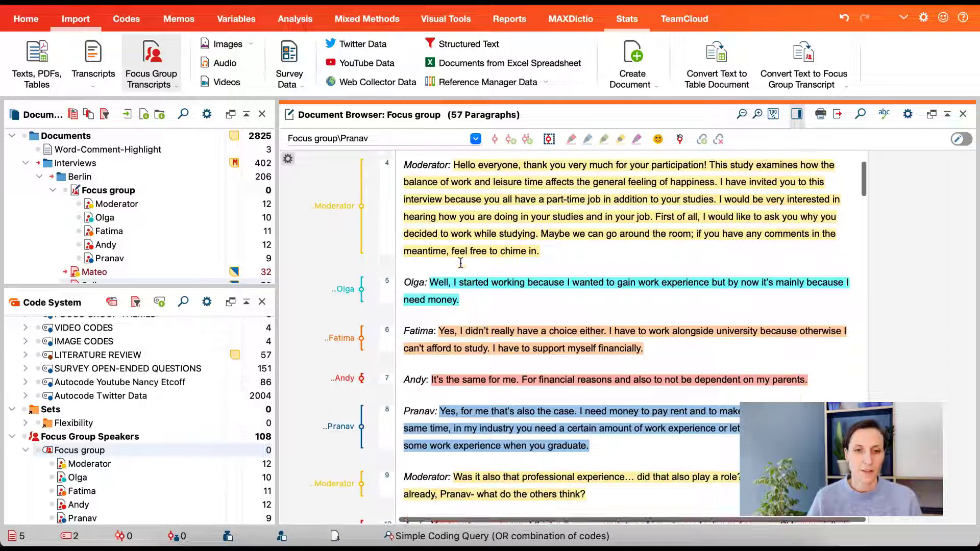
scroll(461, 263, "down", 2)
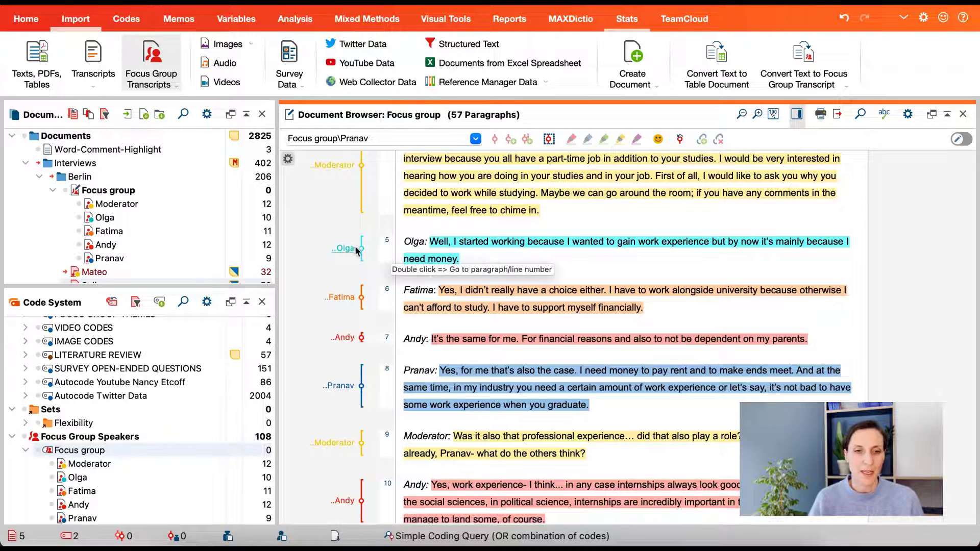
scroll(499, 263, "down", 3)
scroll(498, 263, "down", 2)
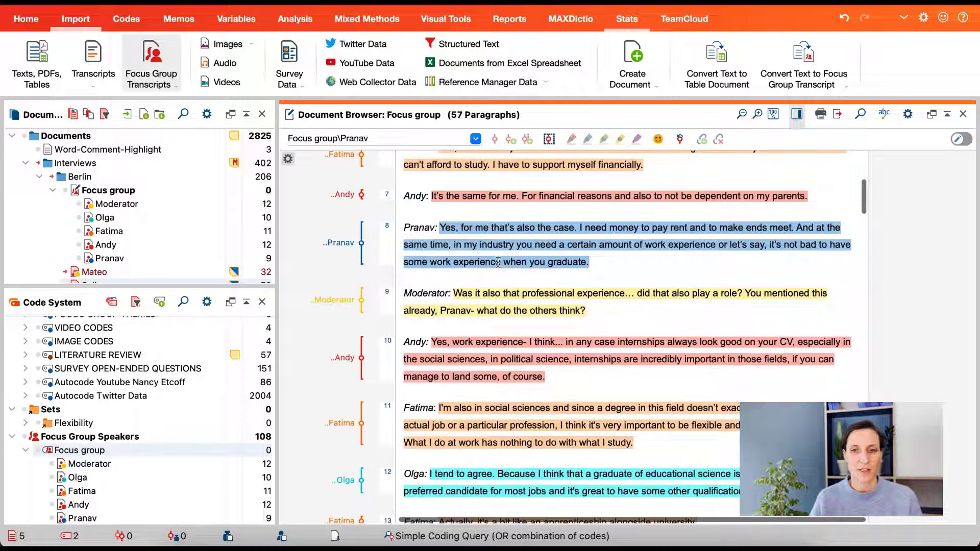
scroll(499, 263, "up", 10)
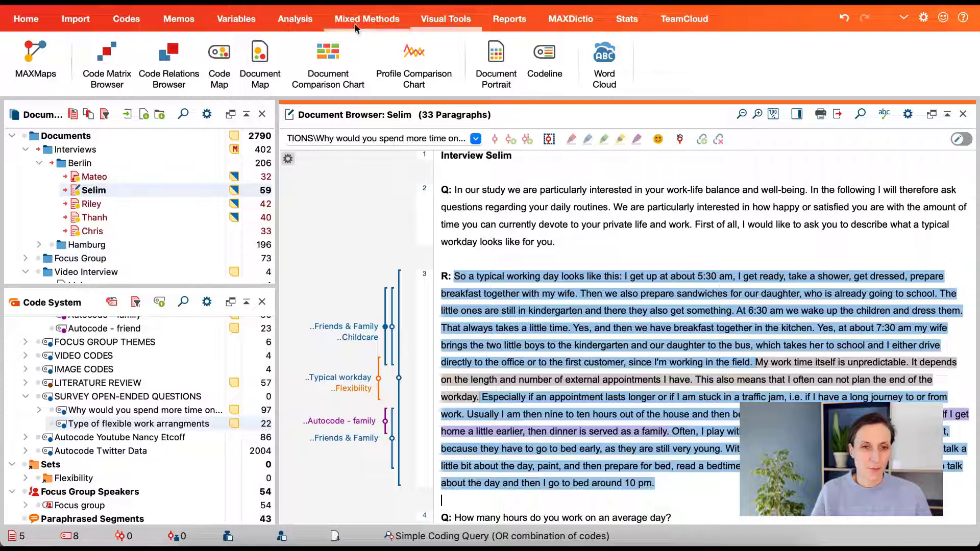
Step: Open the Summary Grid and view the Typical workday, Childcare and Domestic work summaries of the first two Berlin interviews
left_click(289, 22)
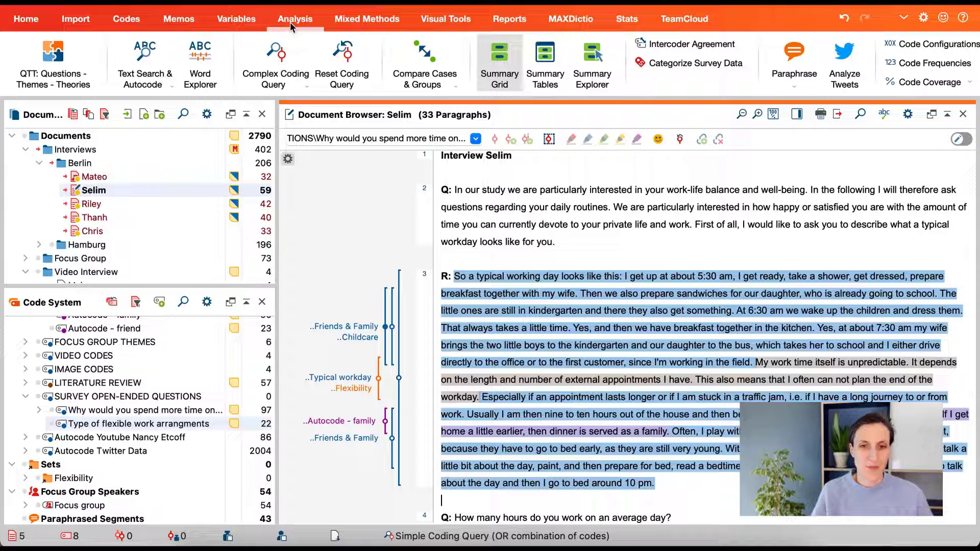
left_click(494, 59)
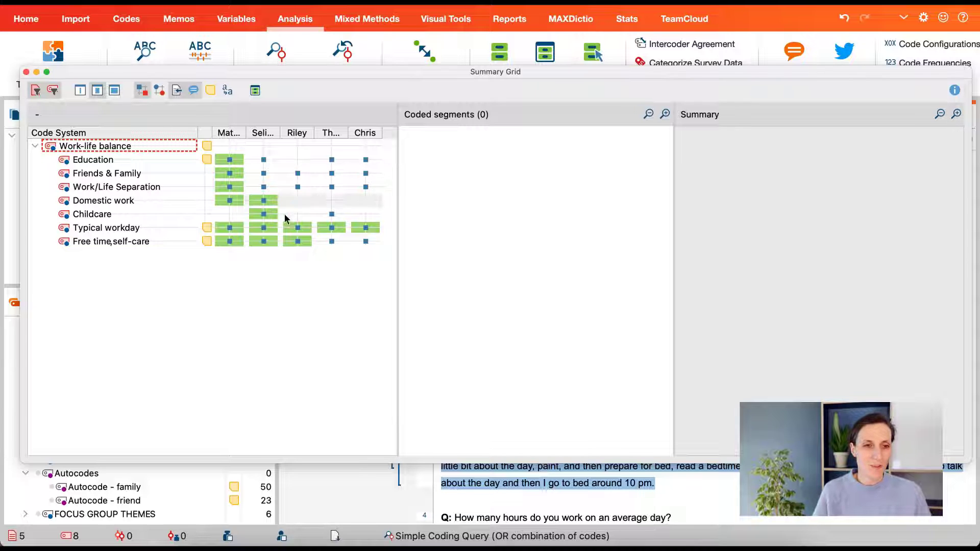
left_click(234, 229)
left_click(260, 229)
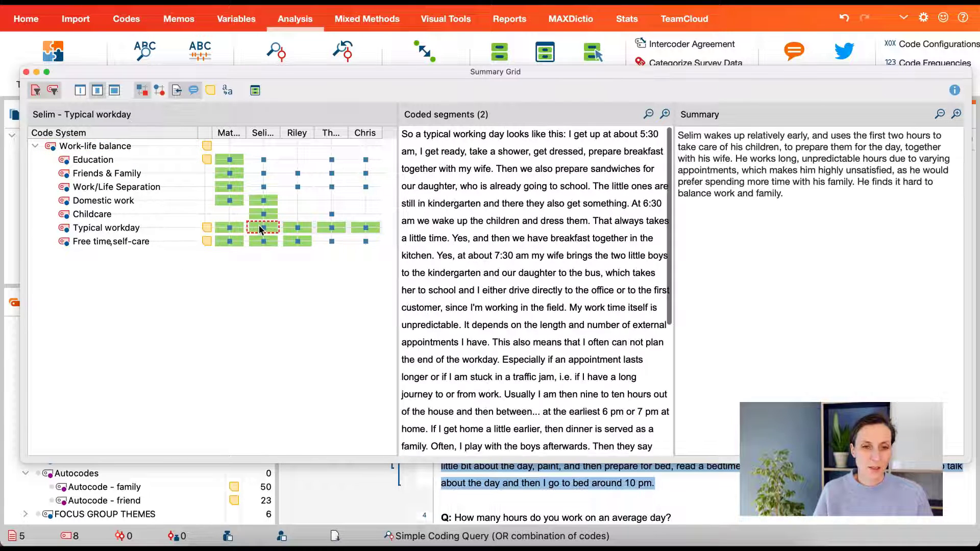
left_click(261, 215)
left_click(265, 201)
left_click(235, 199)
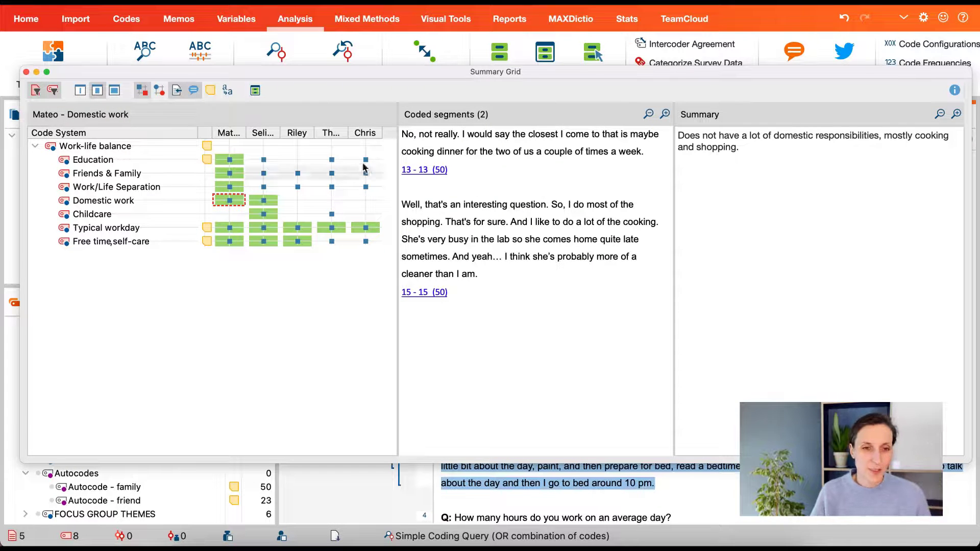
left_click_drag(246, 133, 265, 133)
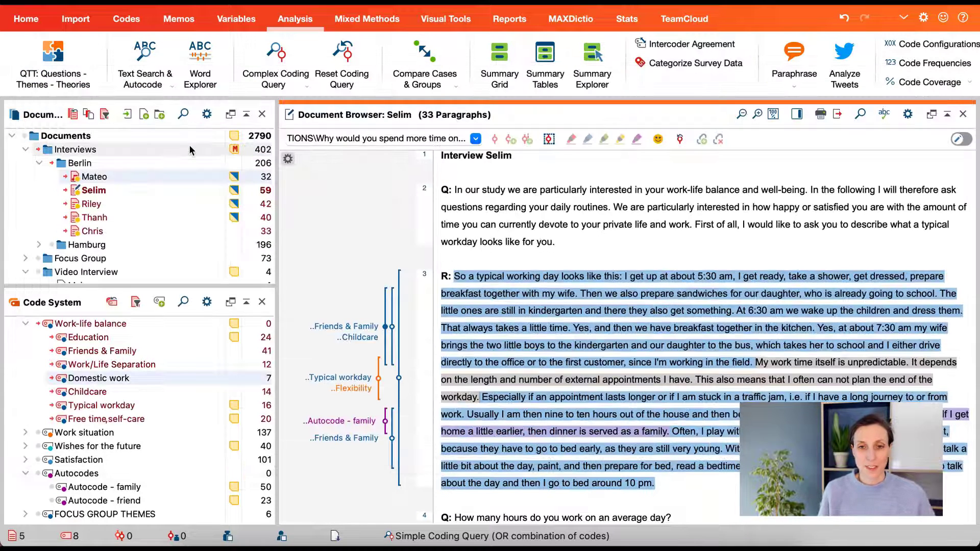
Step: Open the Typical workday code memo from the Work-Life Balance summary table and enter the code summary "asj flasfj lsfj alsfjs"
left_click(546, 72)
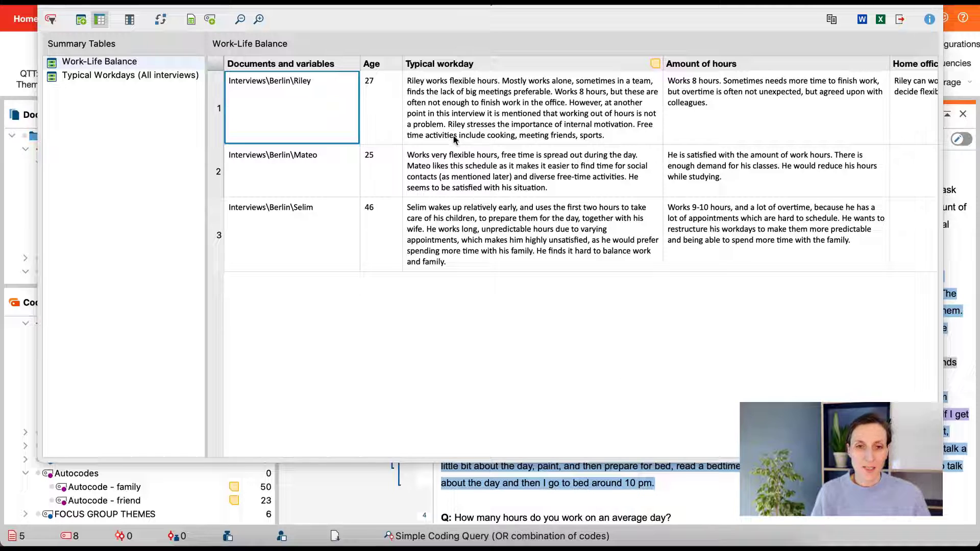
double_click(656, 64)
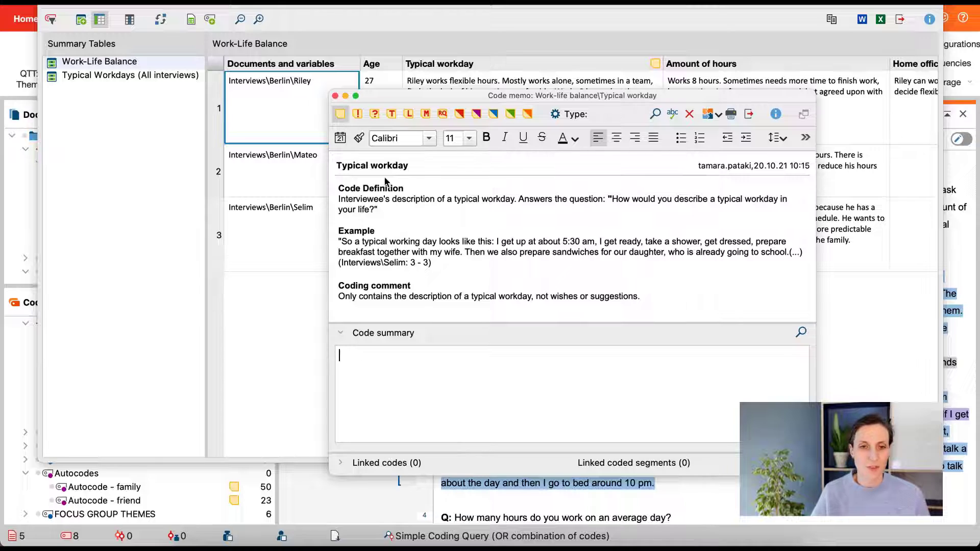
left_click_drag(440, 95, 562, 16)
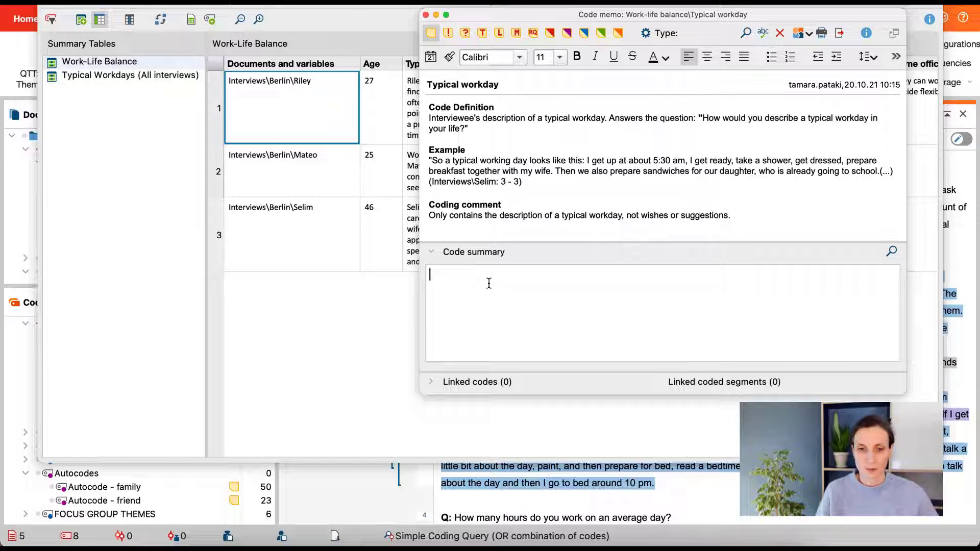
type("asj flasfj lsfj alsfjs")
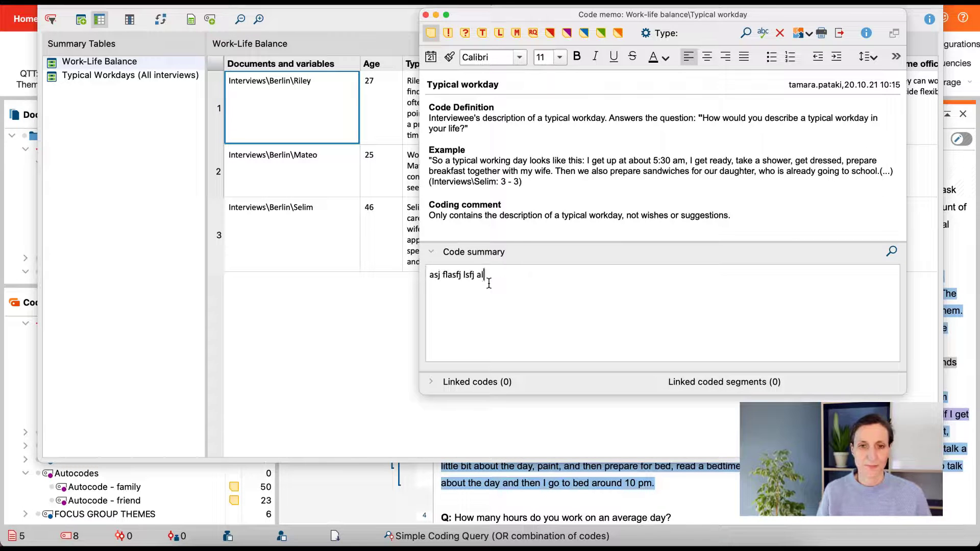
left_click(425, 15)
Step: Reopen the Typical workday memo from the Code System, and collapse and re-expand its code summary section
left_click_drag(38, 18, 437, 18)
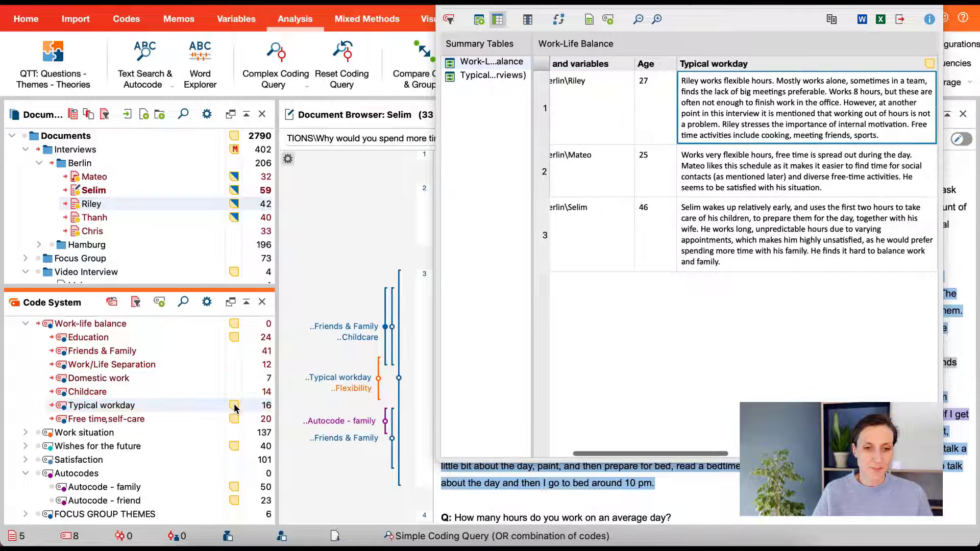
left_click(234, 405)
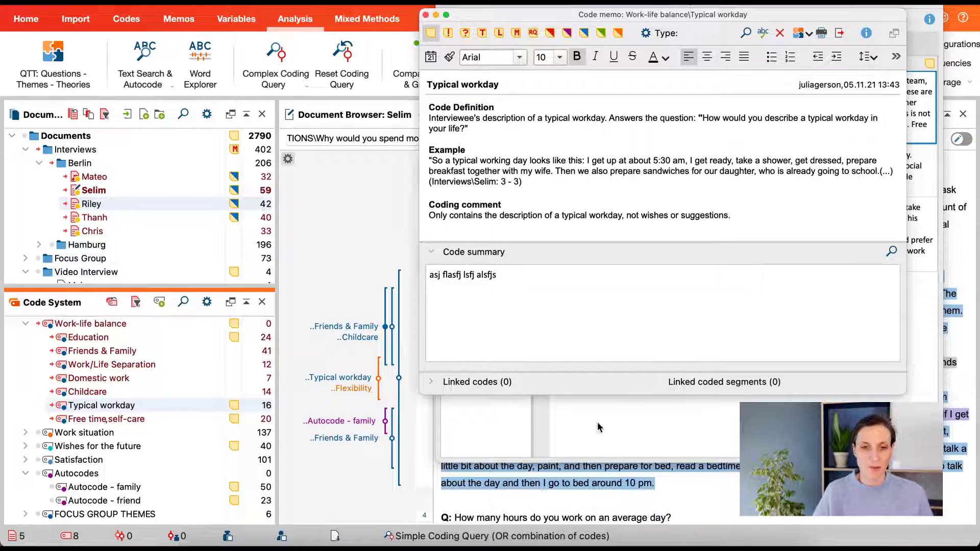
left_click(433, 252)
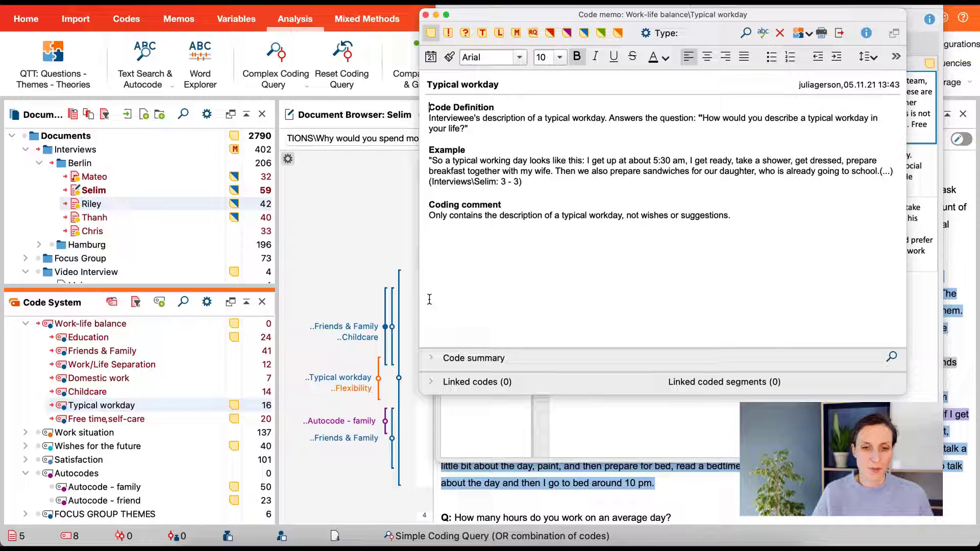
left_click(431, 356)
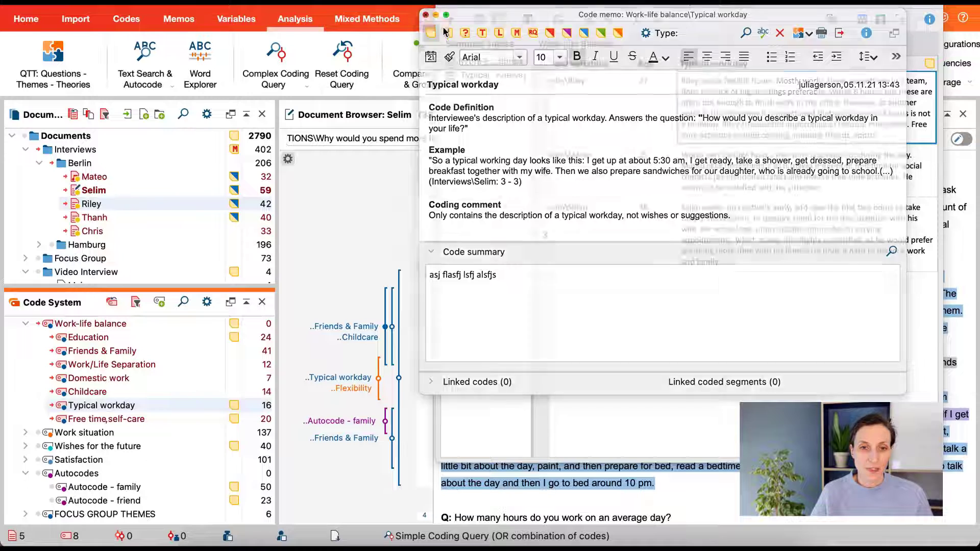
left_click(426, 15)
Step: Transpose the Work-Life Balance summary table so interviews form the columns, and widen the second interview's column
left_click_drag(438, 60, 100, 87)
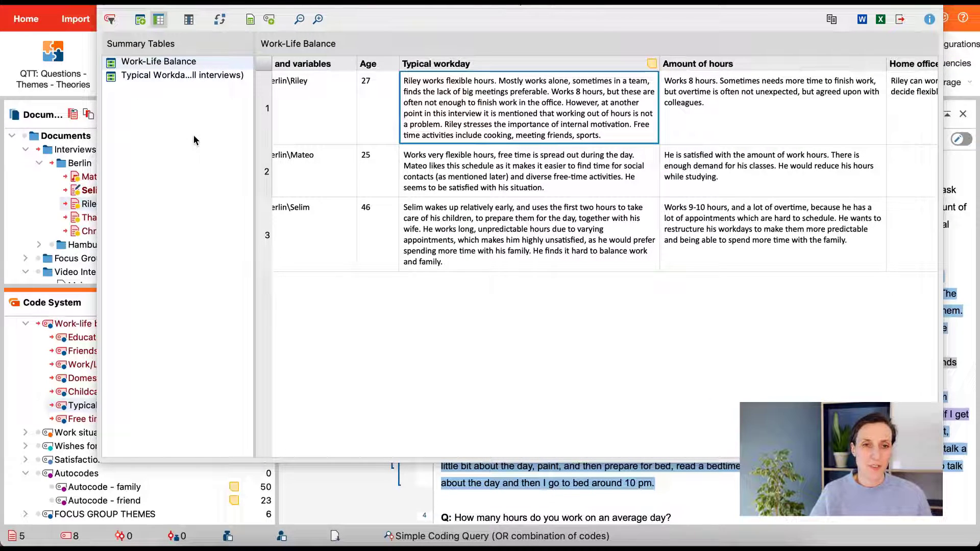
left_click(220, 21)
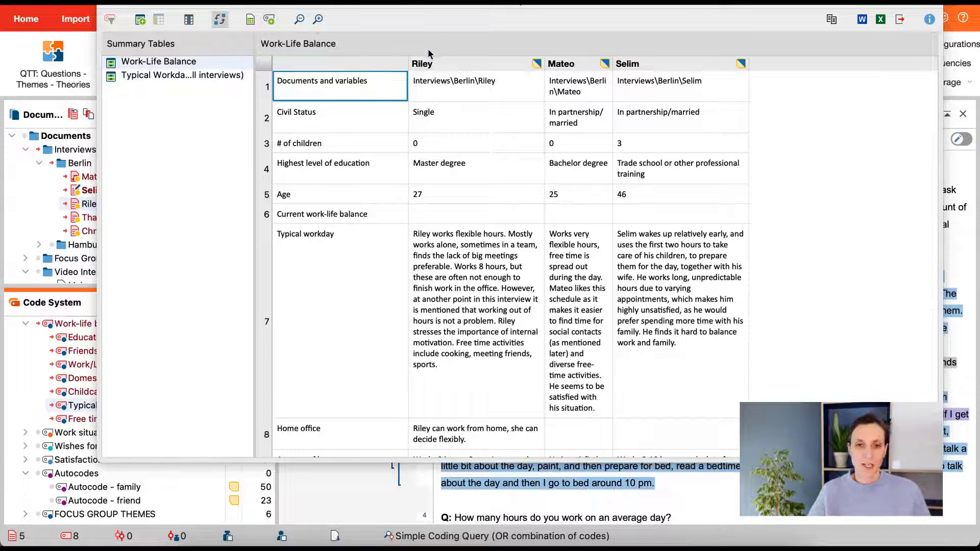
left_click_drag(613, 63, 677, 63)
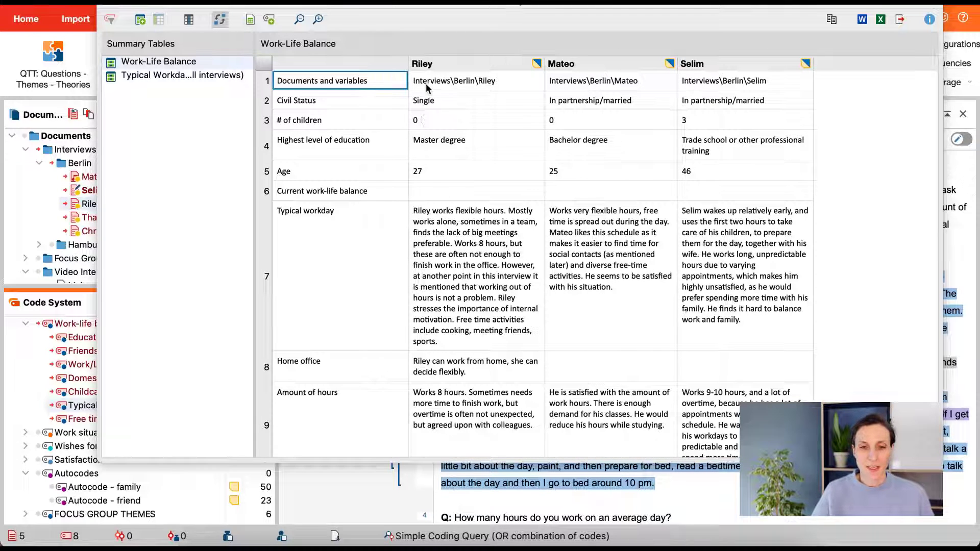
Step: Examine the lower rows of the transposed table and open the first interview's document memo with its summary
scroll(454, 174, "down", 2)
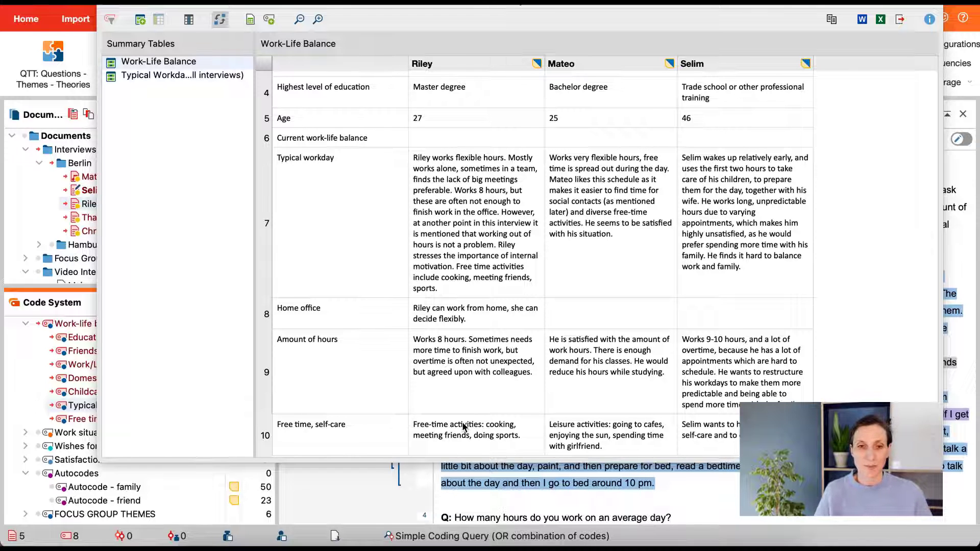
left_click(536, 64)
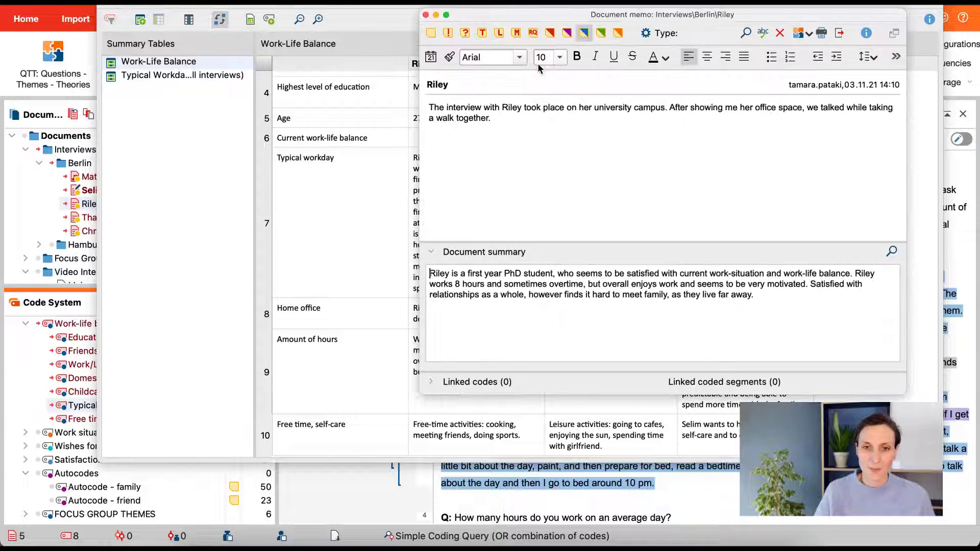
Step: Open the first Berlin interview's document memo from the Document System, collapse and re-expand its document summary, and clear the memo and Summary Tables windows away
left_click_drag(529, 19, 665, 17)
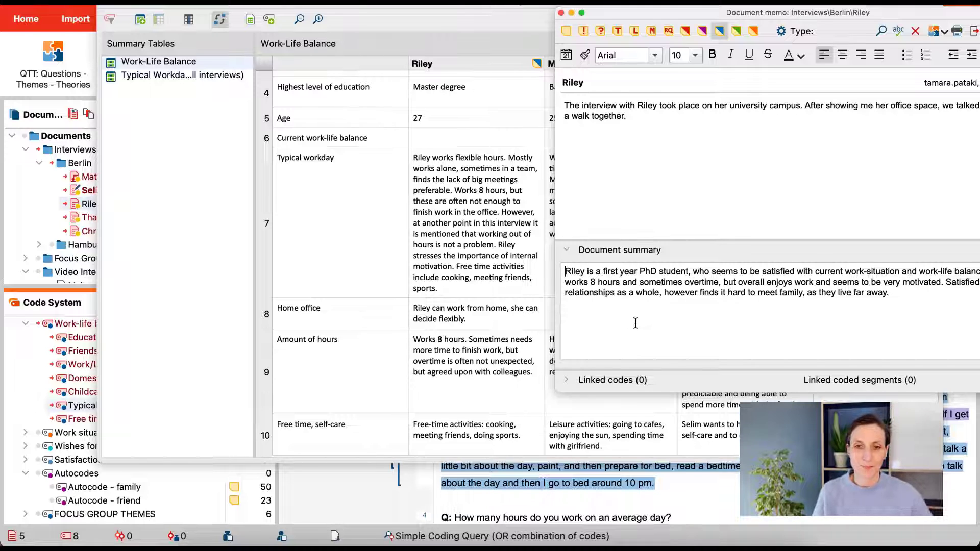
left_click(199, 9)
left_click_drag(199, 10, 439, 38)
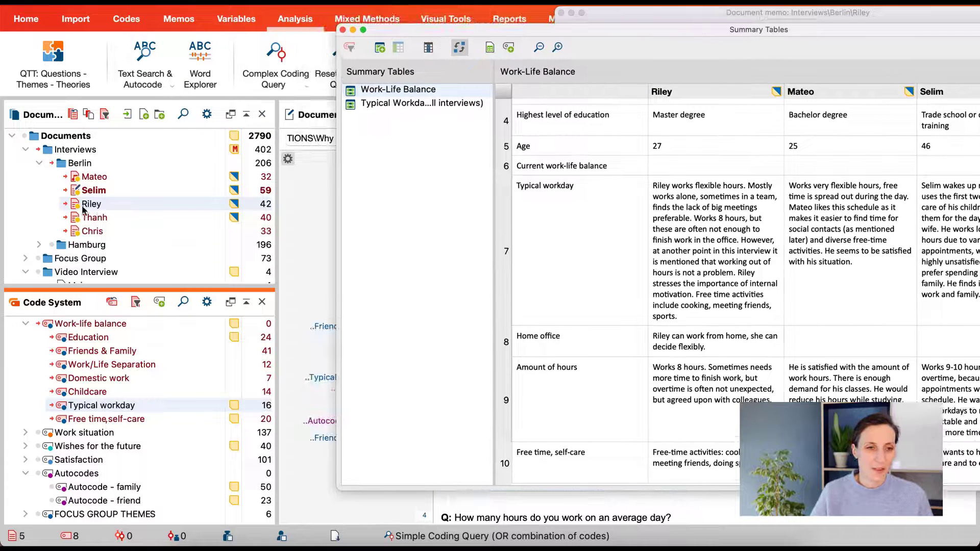
double_click(233, 178)
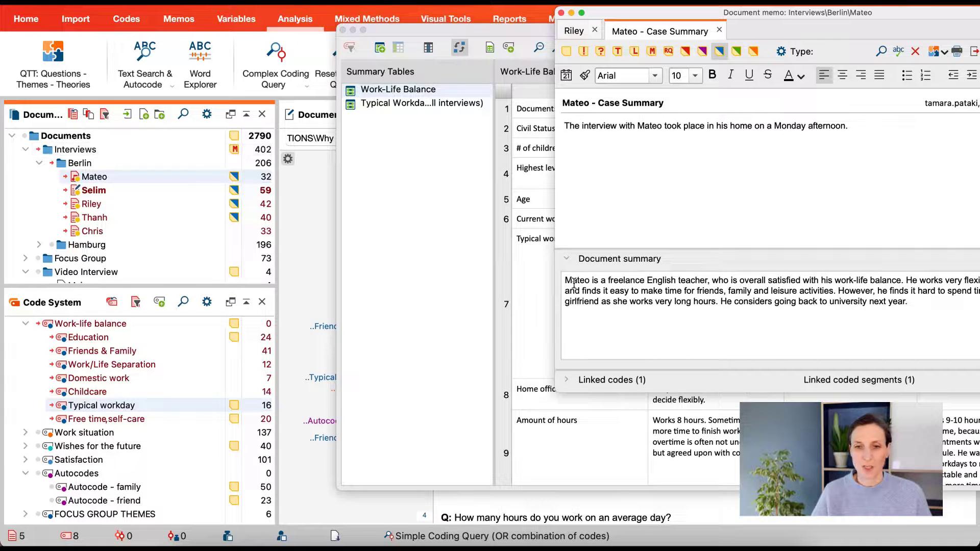
left_click(566, 259)
left_click(567, 355)
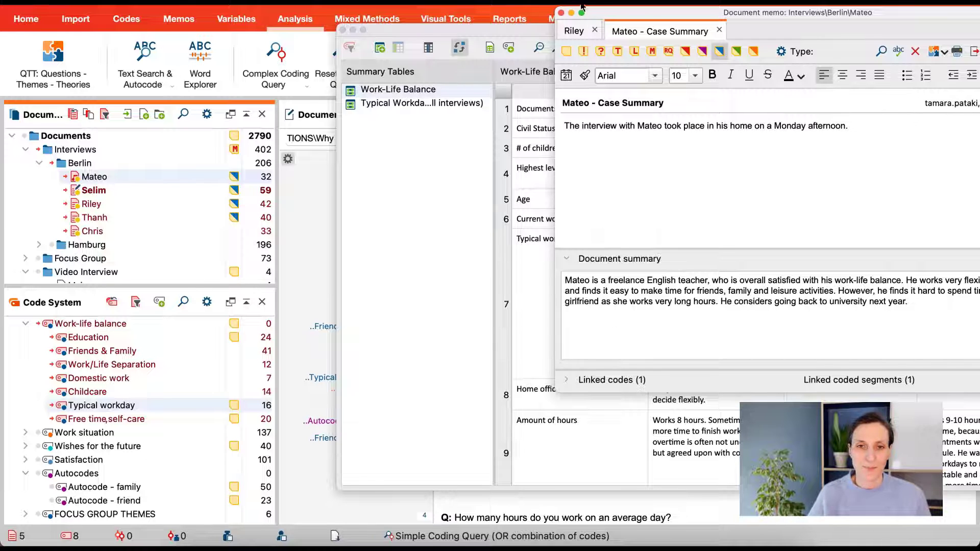
left_click(560, 12)
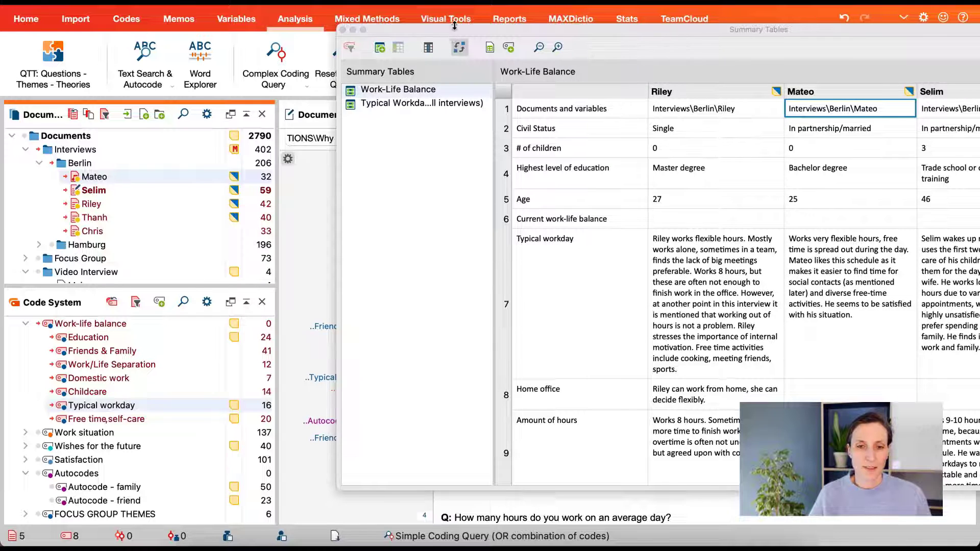
left_click_drag(454, 28, 284, 36)
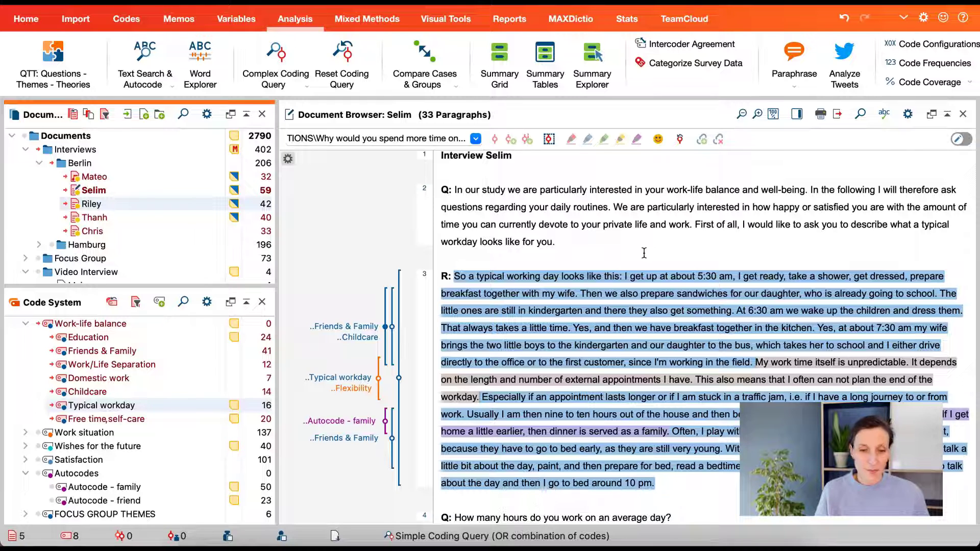
Step: Switch to the older MAXQDA version with the German project and code the opening sentences of paragraph 3 with the nurse emoticode
key("super+Tab")
key("super+Tab")
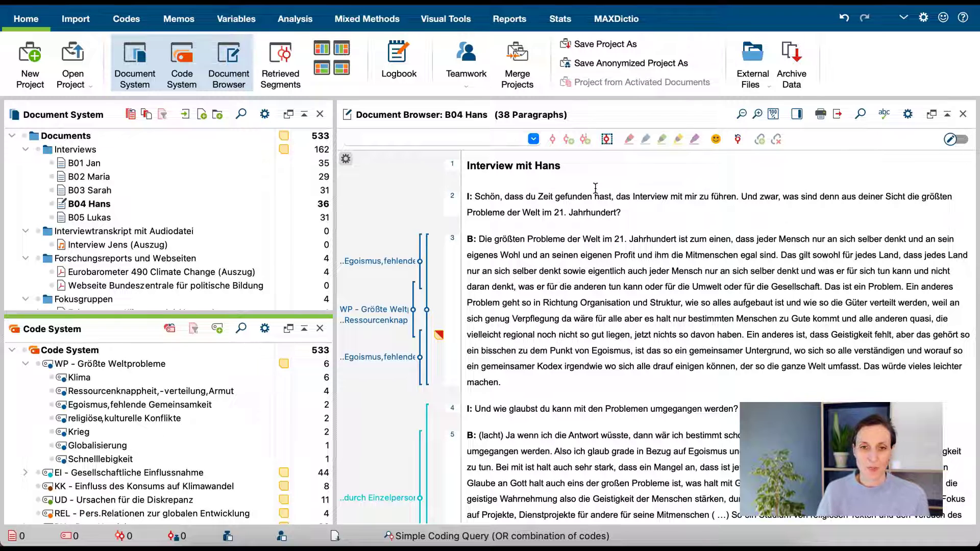
left_click_drag(479, 239, 595, 301)
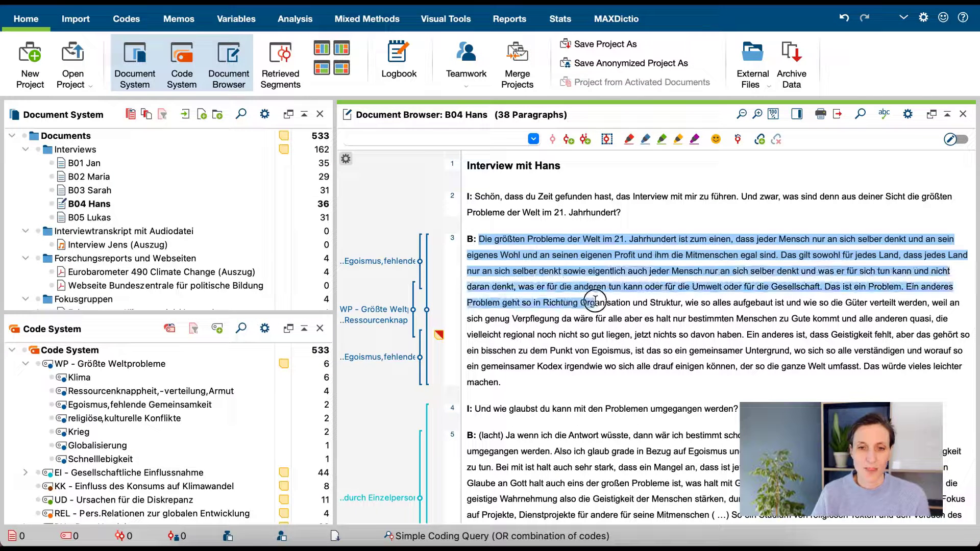
left_click(717, 144)
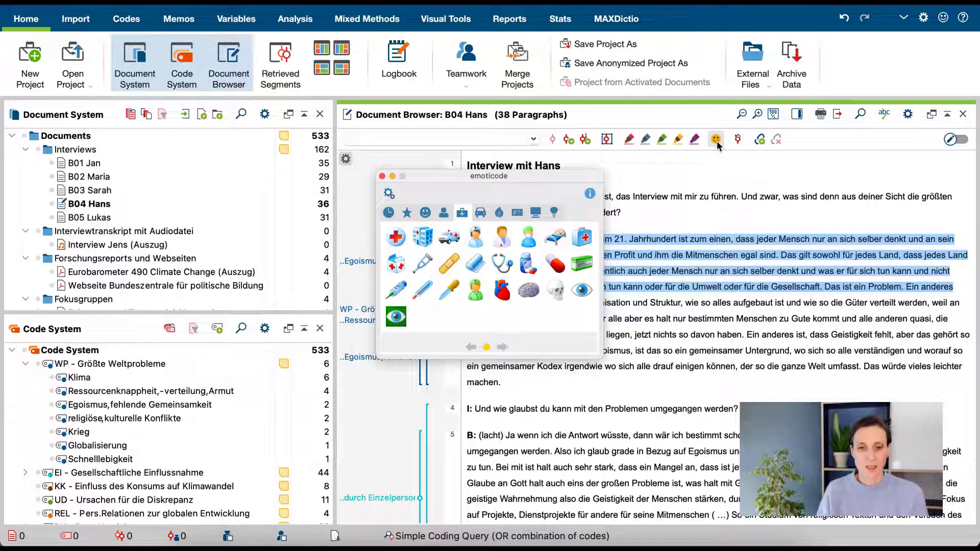
left_click(501, 213)
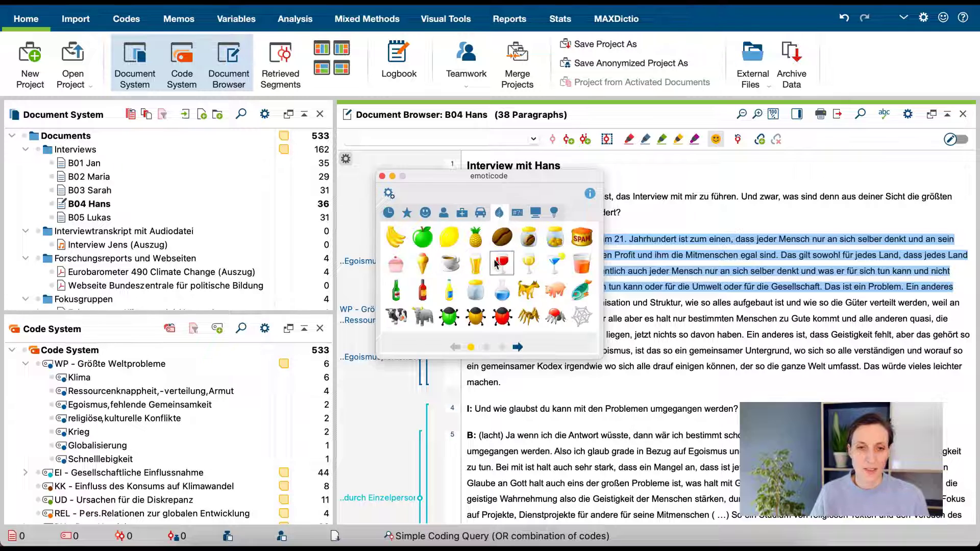
left_click(461, 212)
left_click(476, 237)
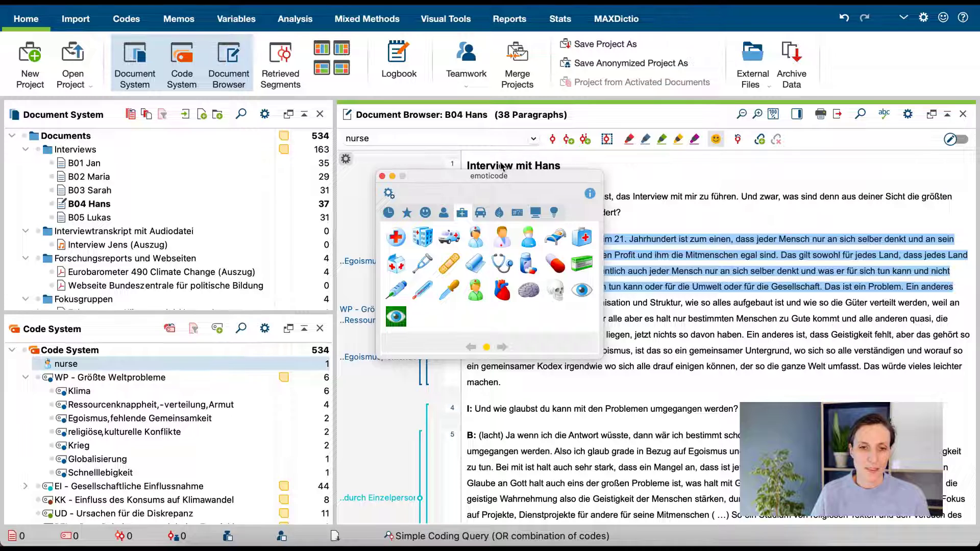
left_click(382, 176)
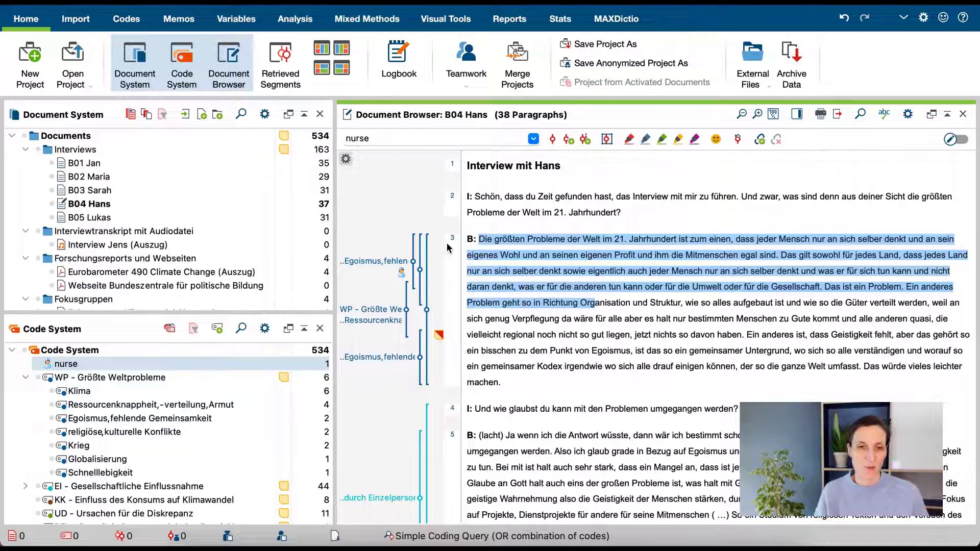
Step: Switch back to the MAXQDA 2022 project and code paragraph 2 of the open interview with the hamster emoticode from the animals category
key("super+Tab")
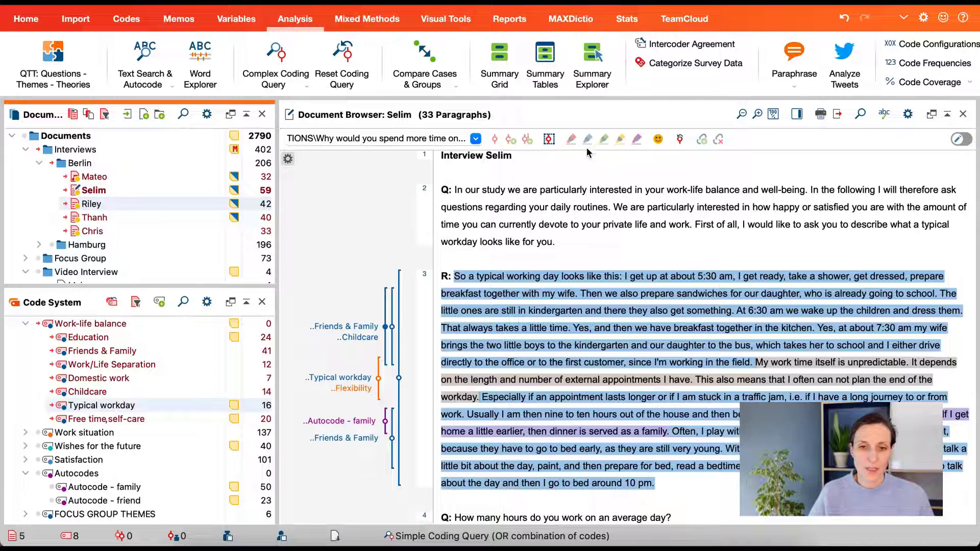
left_click(532, 193)
left_click(424, 199)
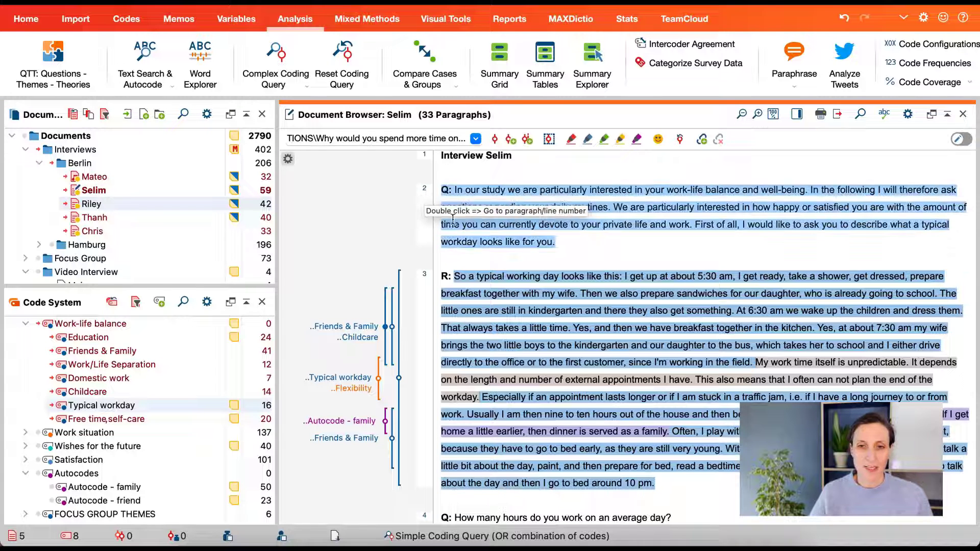
left_click(659, 140)
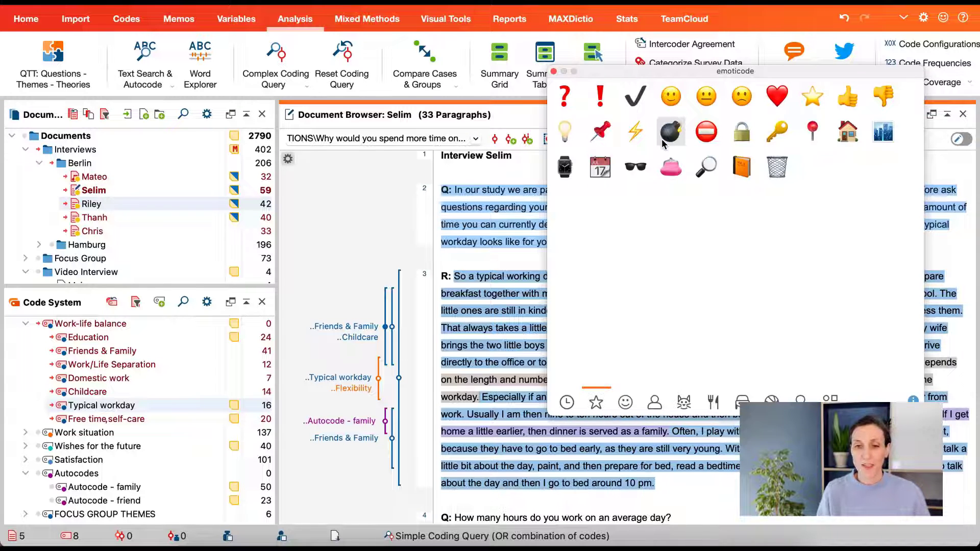
left_click(625, 402)
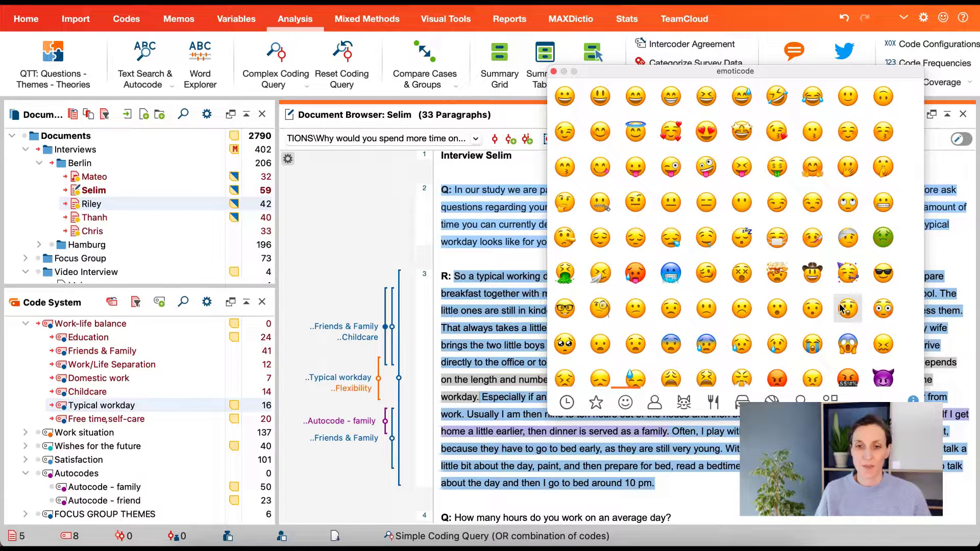
scroll(727, 245, "down", 3)
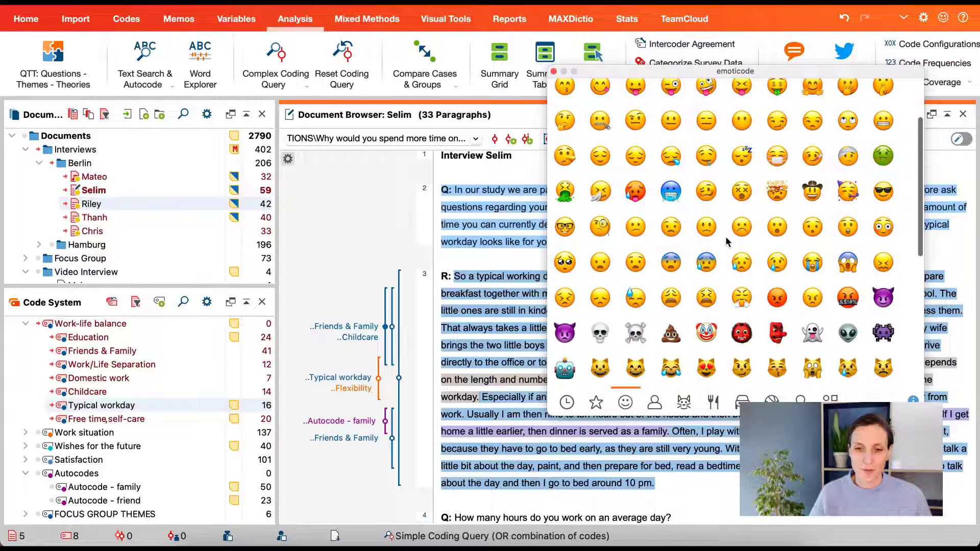
left_click(654, 403)
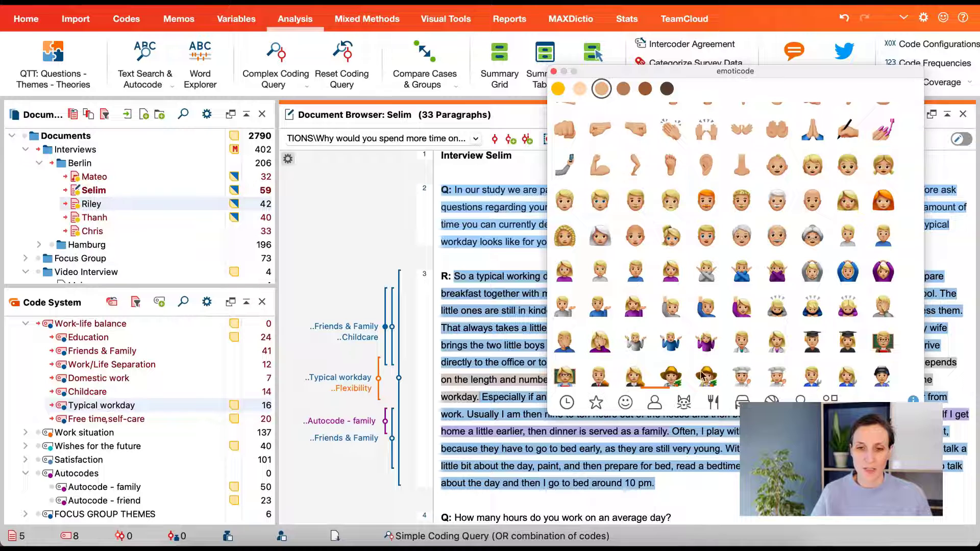
left_click(683, 402)
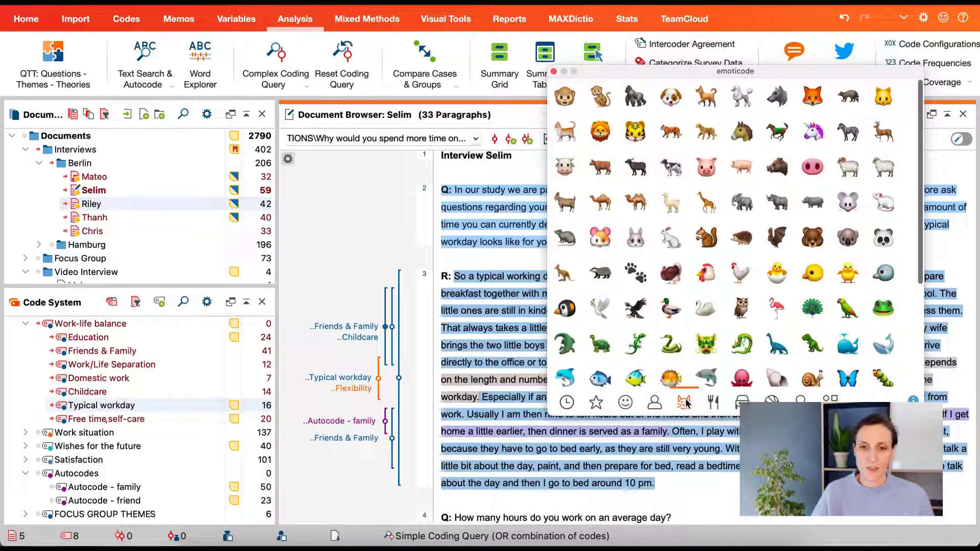
left_click(601, 238)
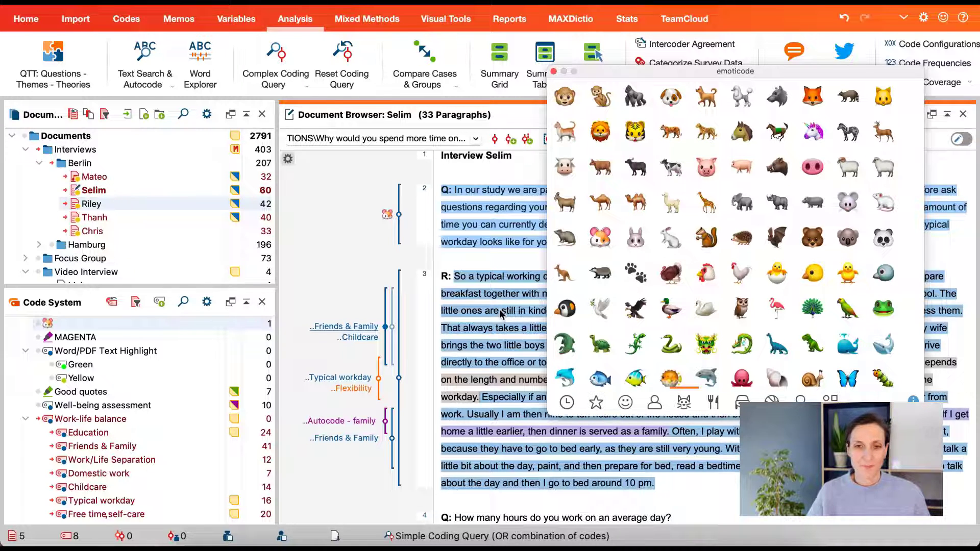
scroll(672, 324, "down", 3)
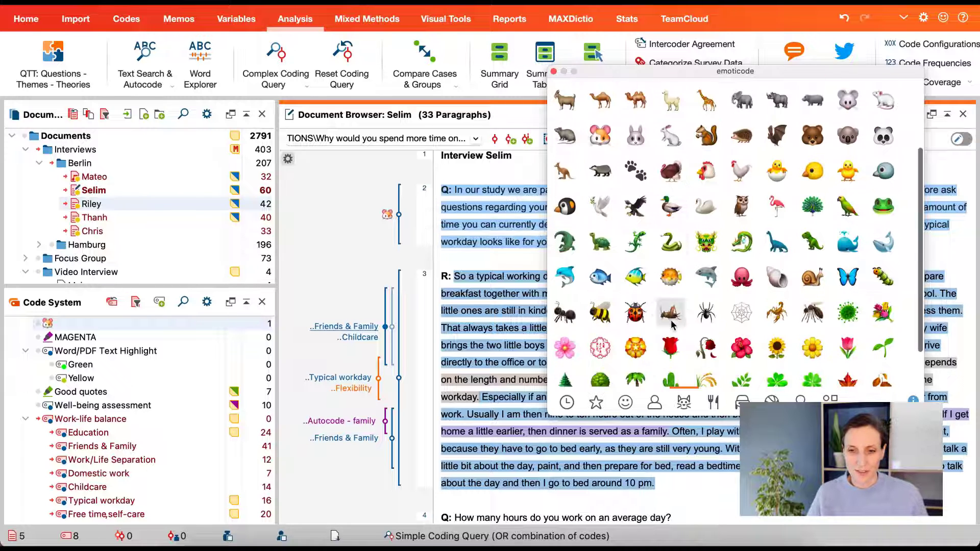
scroll(671, 322, "up", 3)
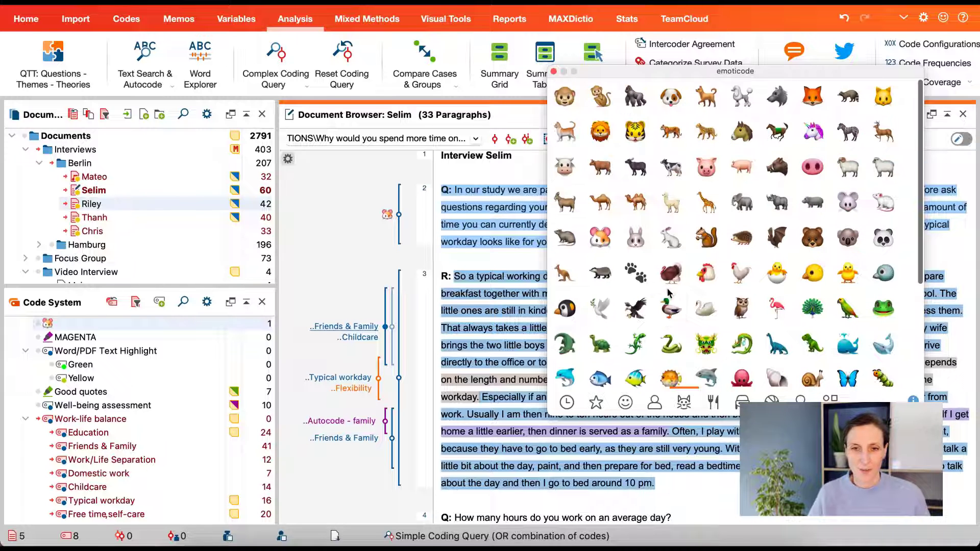
left_click(554, 75)
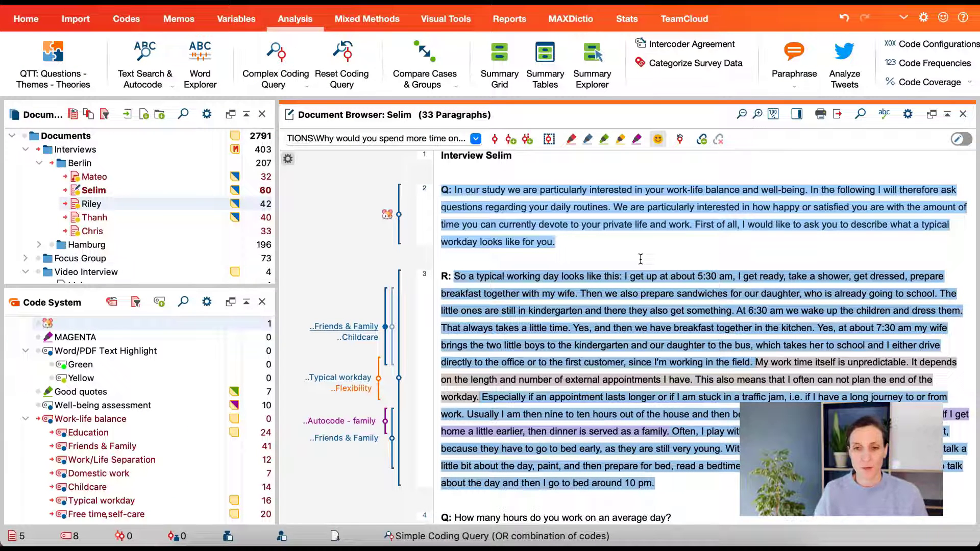
Step: Code paragraph 3 from "Yes, and then we have breakfast" to "working in the field" with the existing Work situation > Flexibility code, found by "flex"
left_click(639, 258)
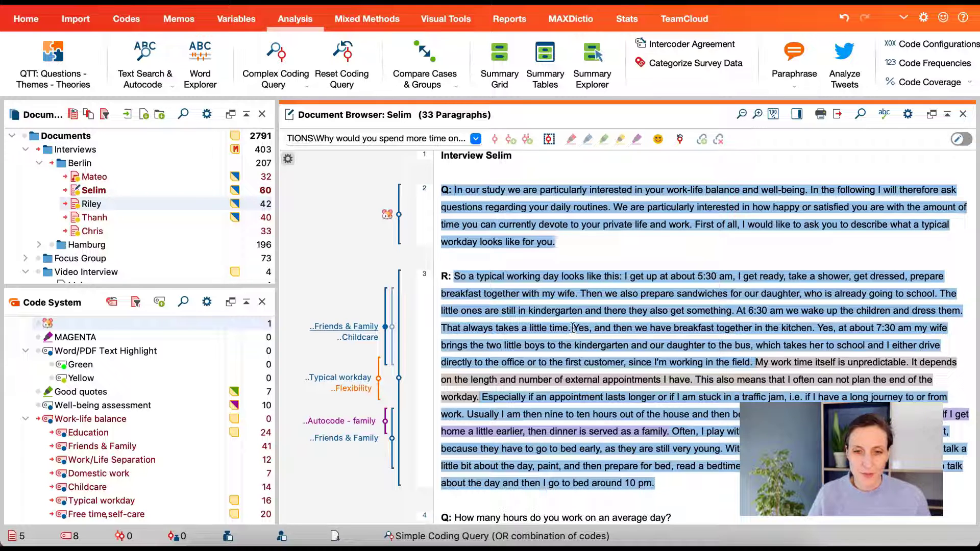
left_click(664, 344)
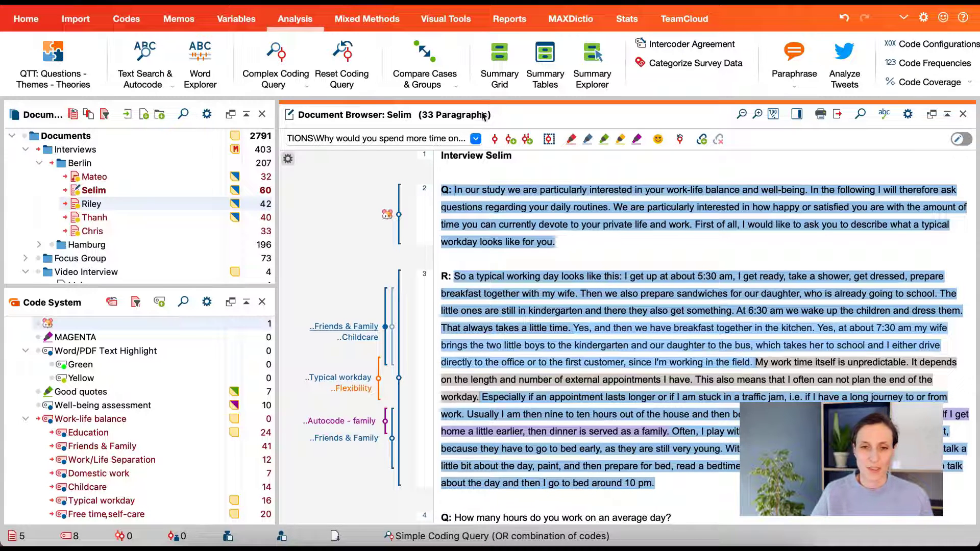
left_click(509, 139)
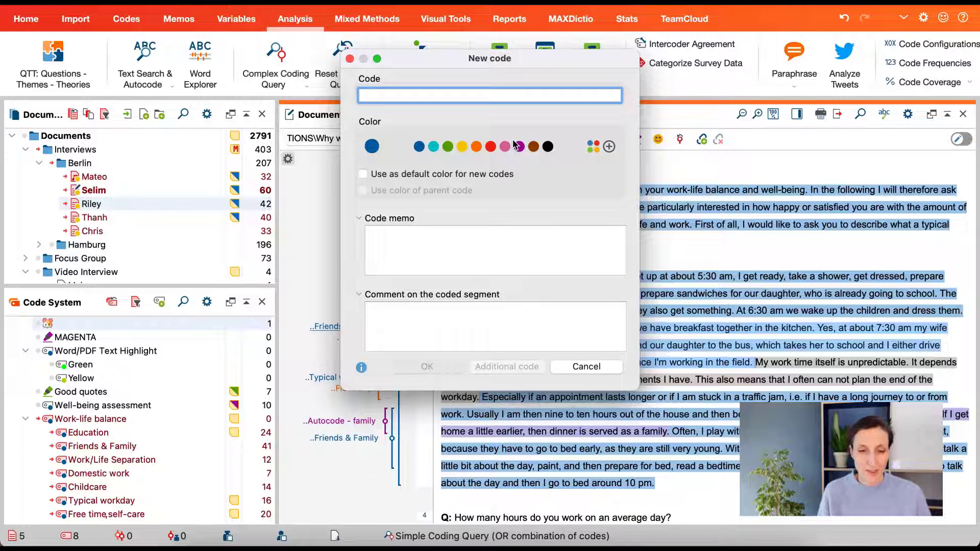
type("f")
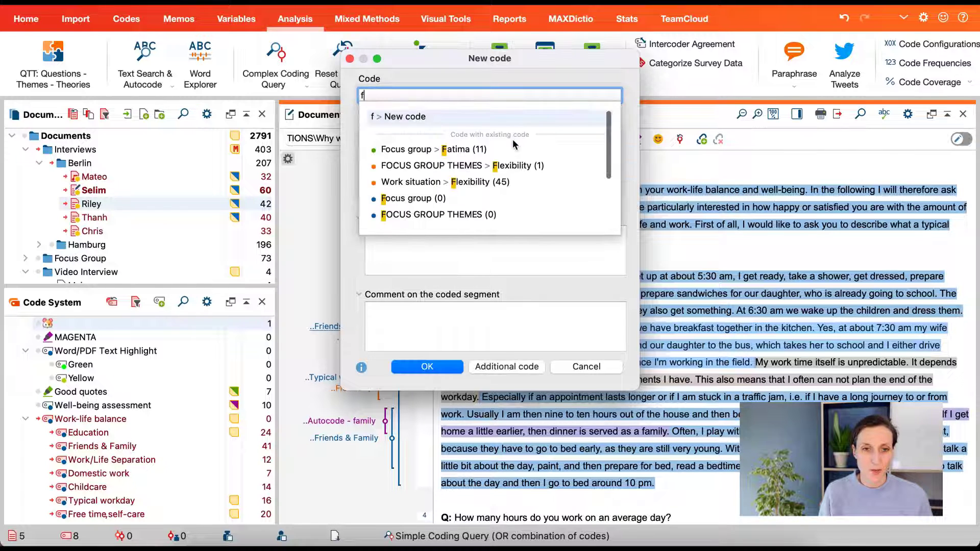
type("lex")
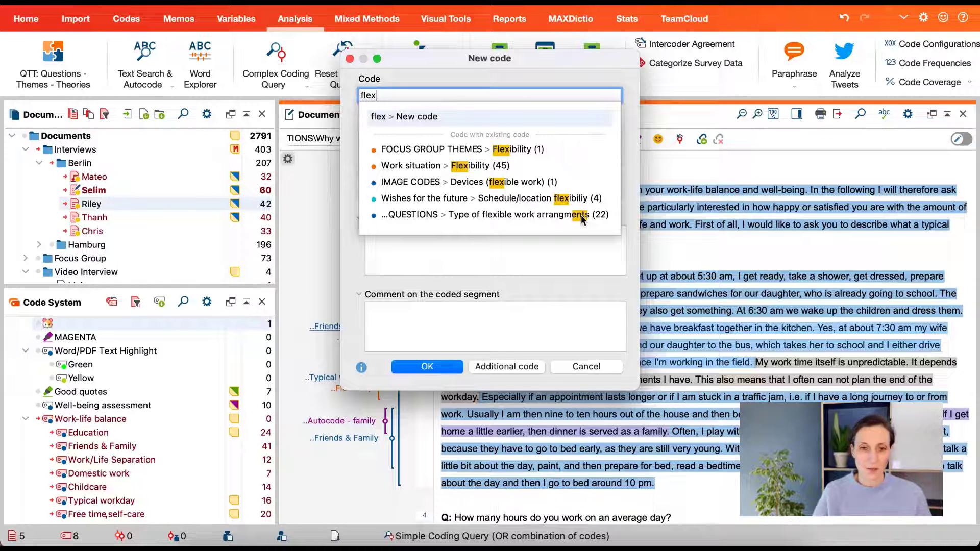
left_click(500, 165)
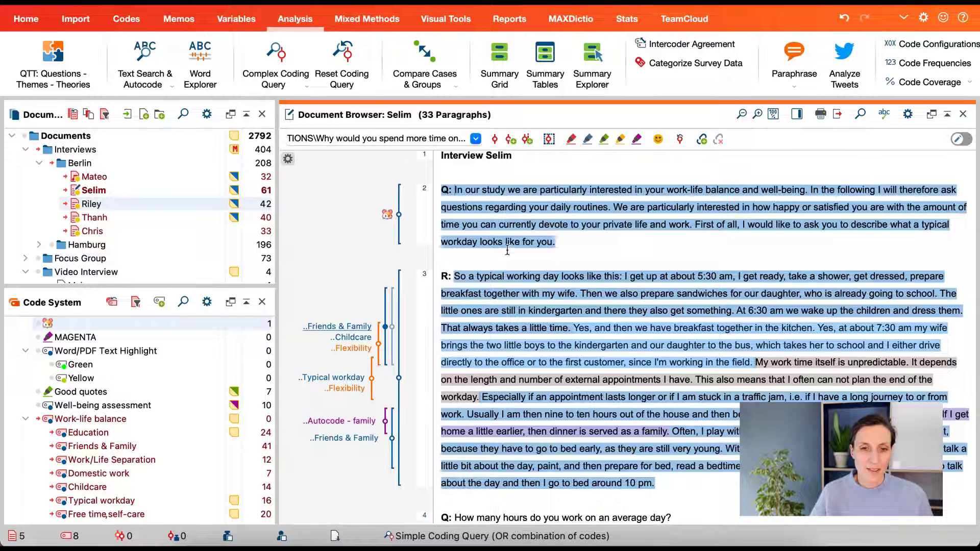
Step: Extend the Flexibility coded segment in paragraph 7 to the end of paragraph 9 and accept the adjusted selection
scroll(495, 252, "down", 3)
scroll(495, 252, "down", 7)
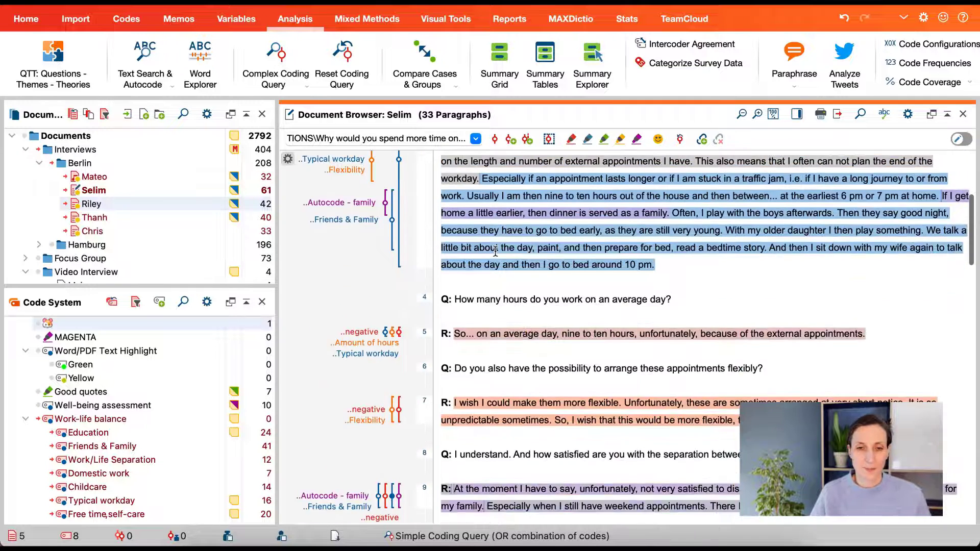
scroll(510, 265, "down", 2)
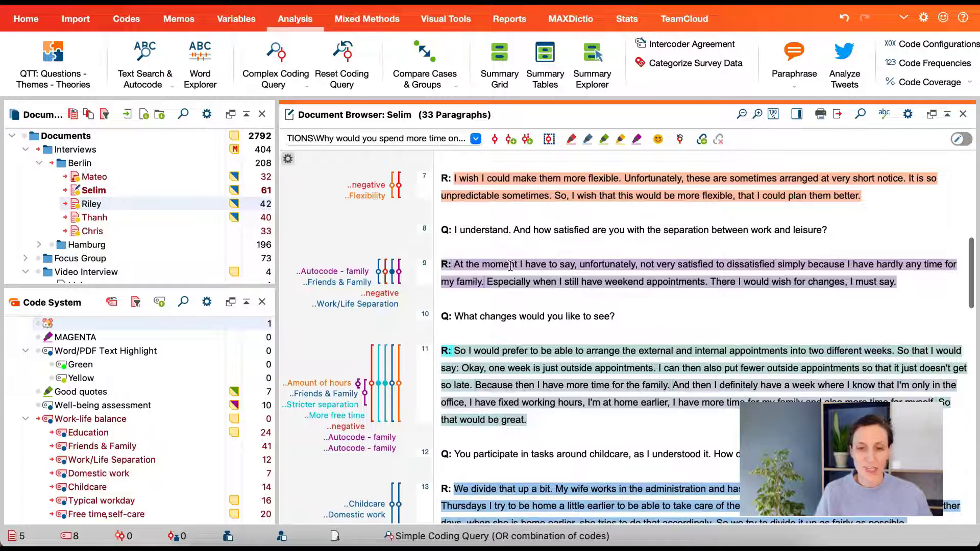
left_click(393, 189)
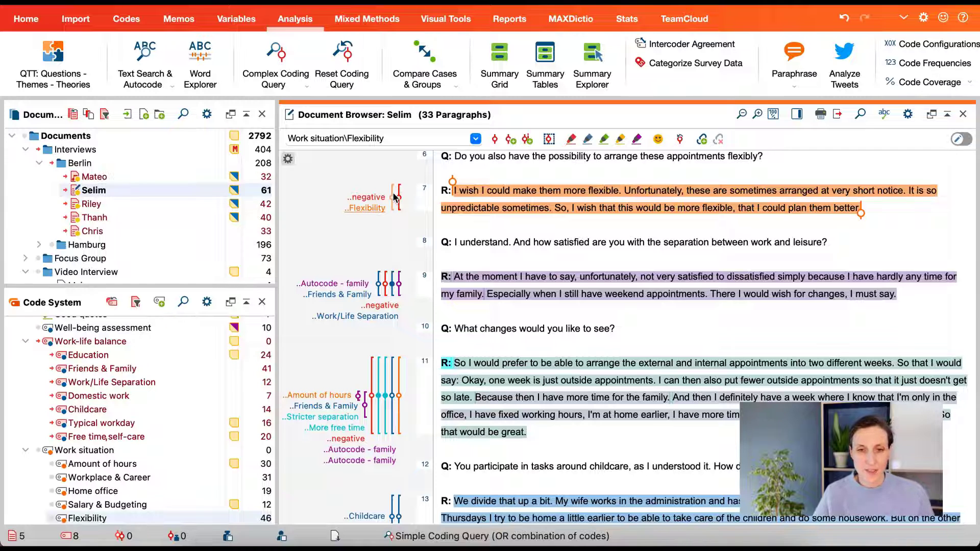
mouse_move(392, 197)
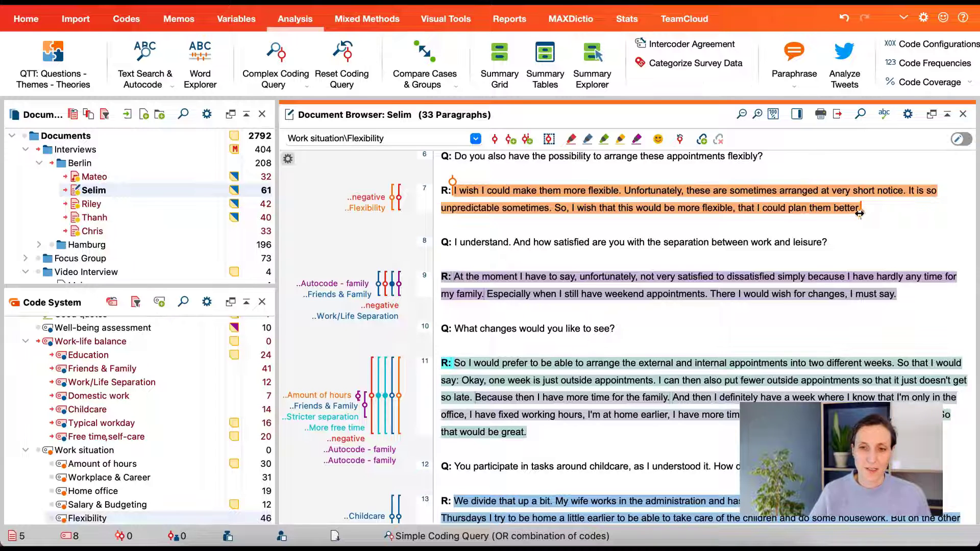
left_click_drag(861, 213, 912, 305)
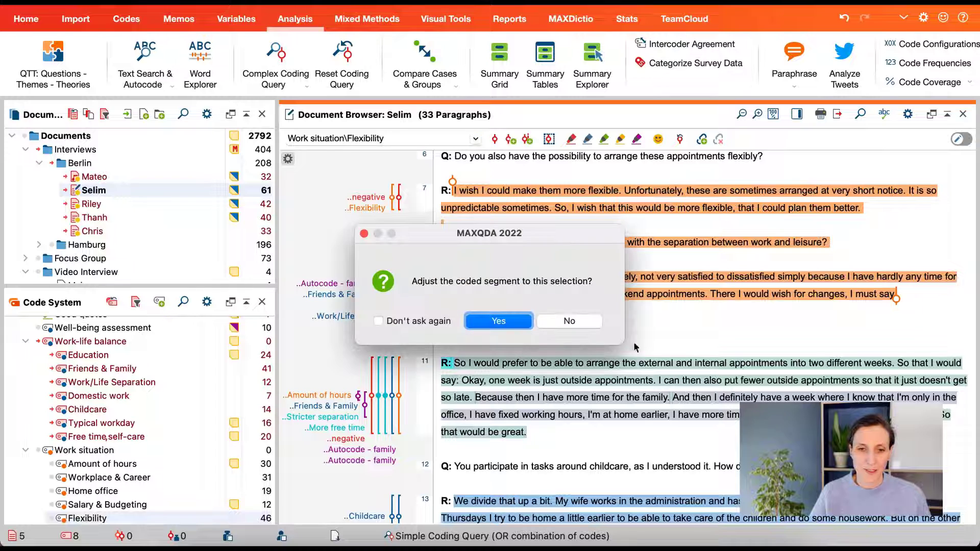
left_click(515, 321)
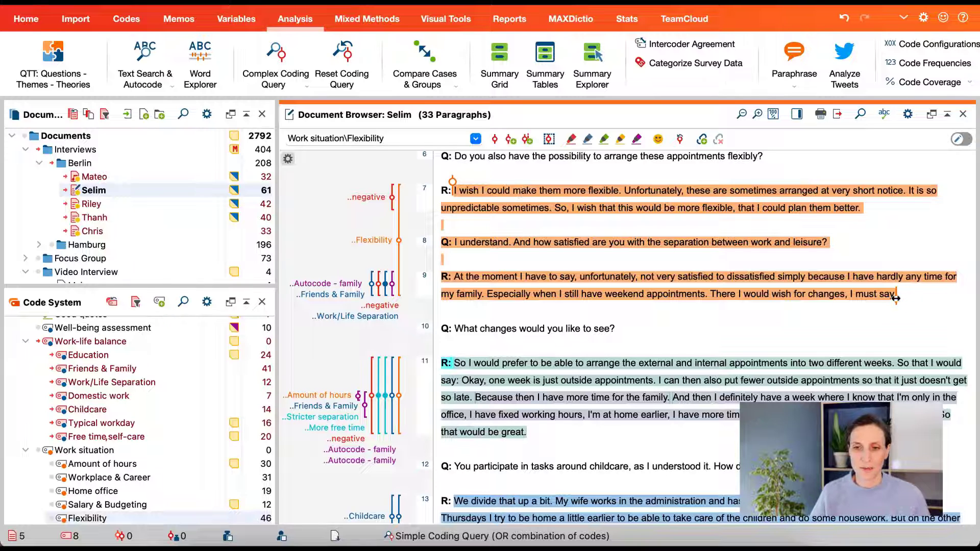
Step: Adjust the Flexibility coded segment starting in paragraph 7 so it ends with paragraph 8, and disable further adjustment confirmations
left_click_drag(896, 299, 875, 218)
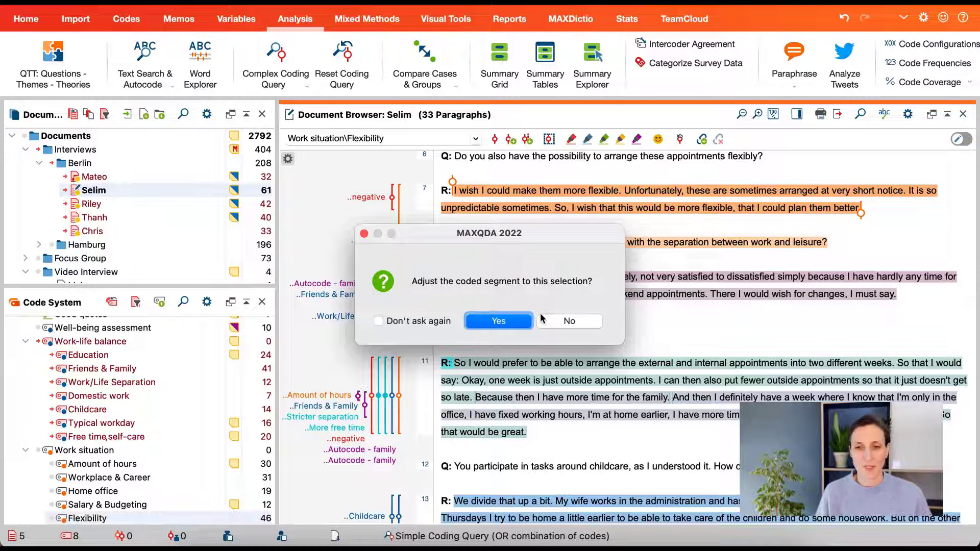
left_click(380, 321)
left_click(505, 321)
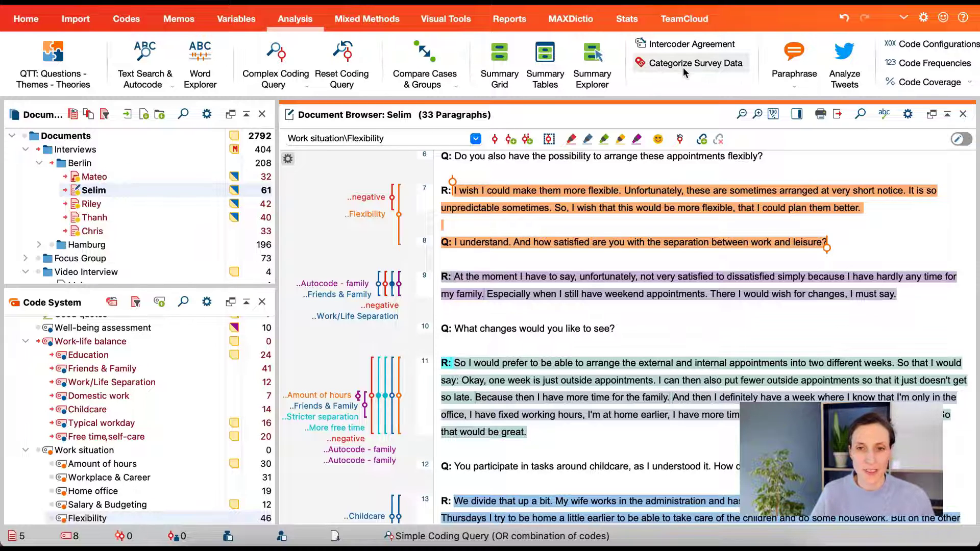
Step: Start Categorize Survey Data for the code "Type of flexible work arrangments", including documents that are not activated
left_click(653, 66)
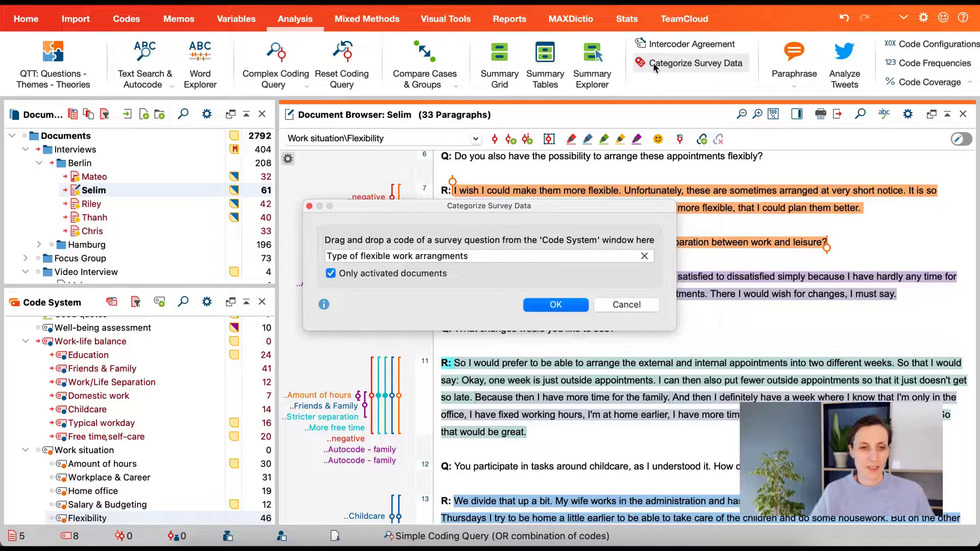
scroll(269, 390, "down", 3)
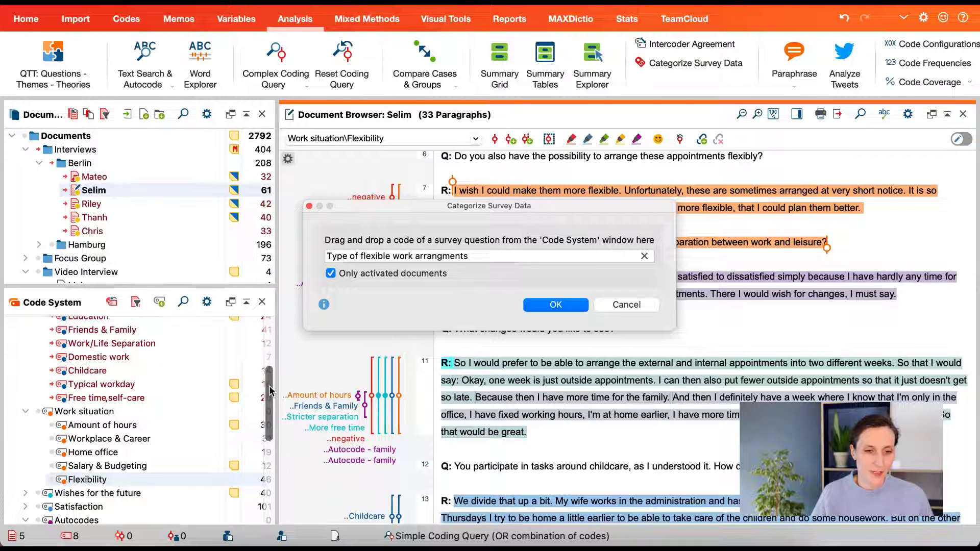
left_click_drag(270, 390, 266, 456)
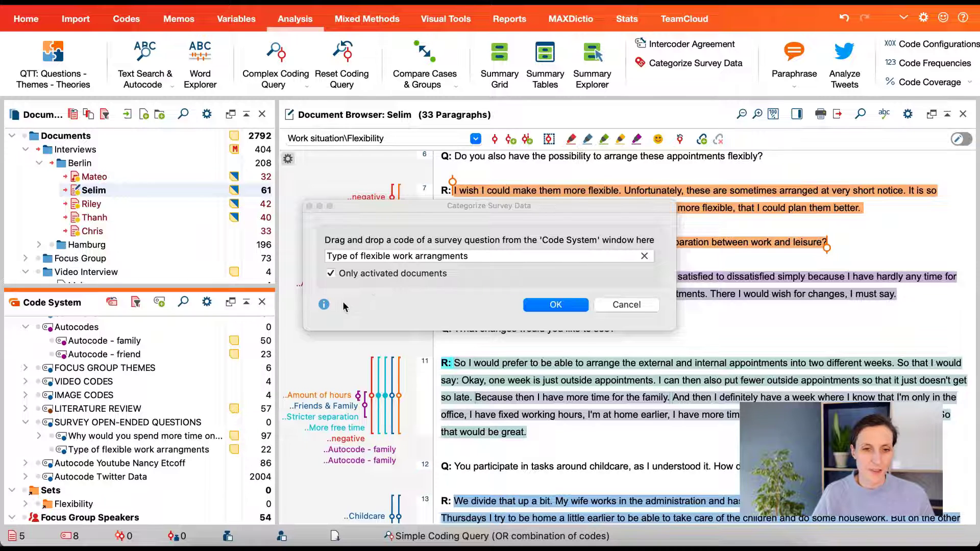
left_click(331, 273)
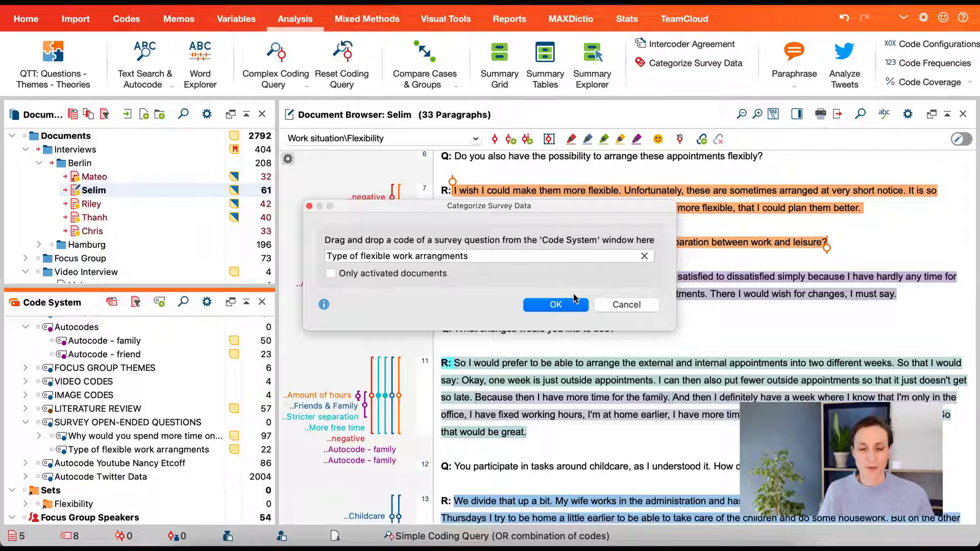
left_click(555, 304)
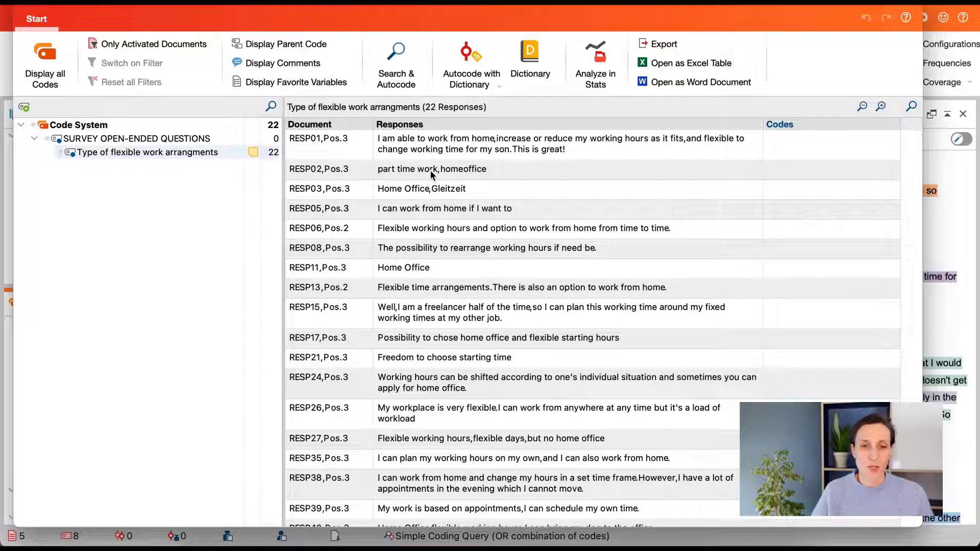
Step: Search the listed survey responses for the word "home"
left_click(405, 74)
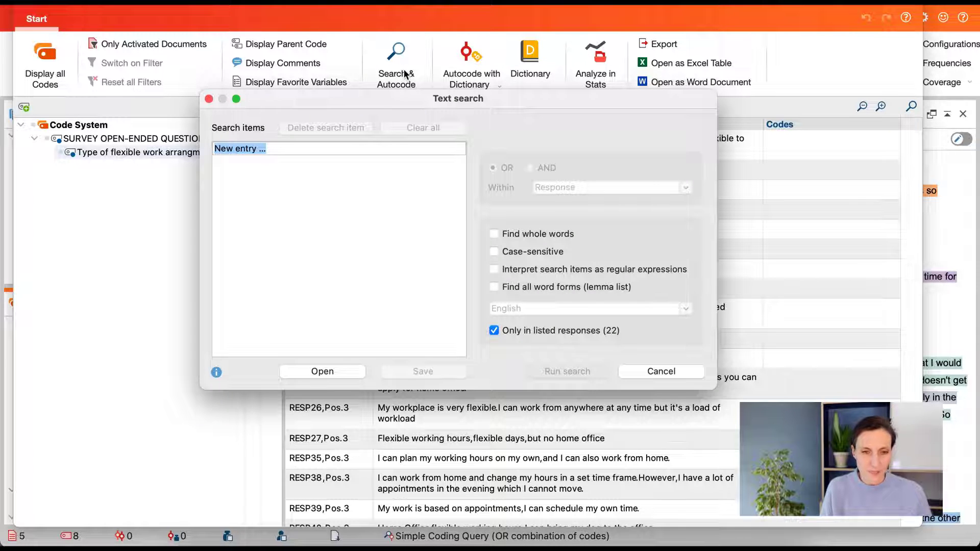
type("home")
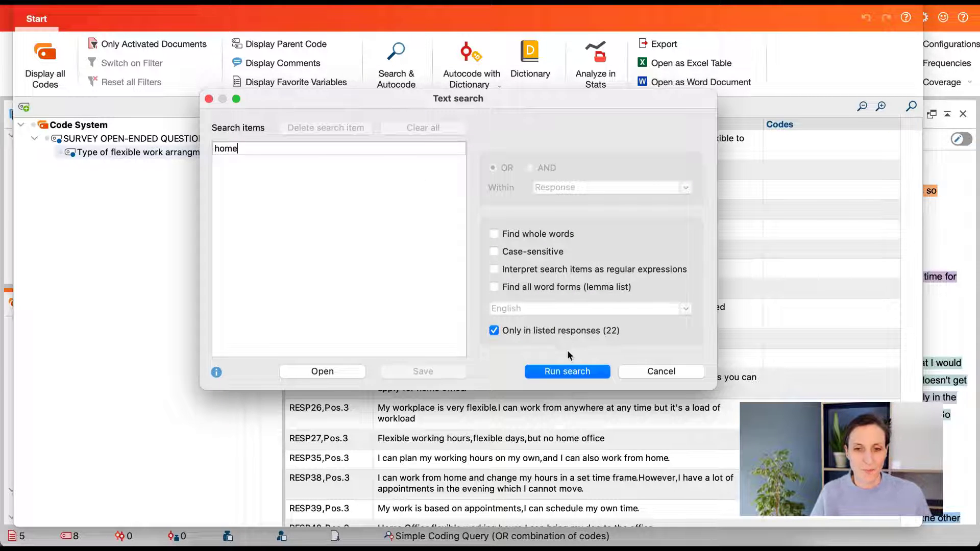
left_click(571, 372)
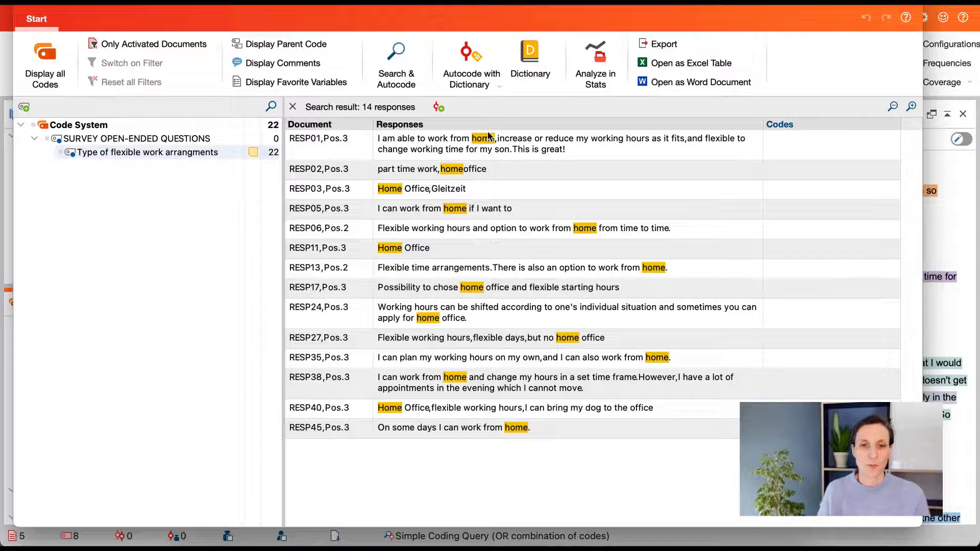
Step: Autocode the found responses as whole responses with the new code "Autocode - <home>" and return to the full response list
left_click(438, 108)
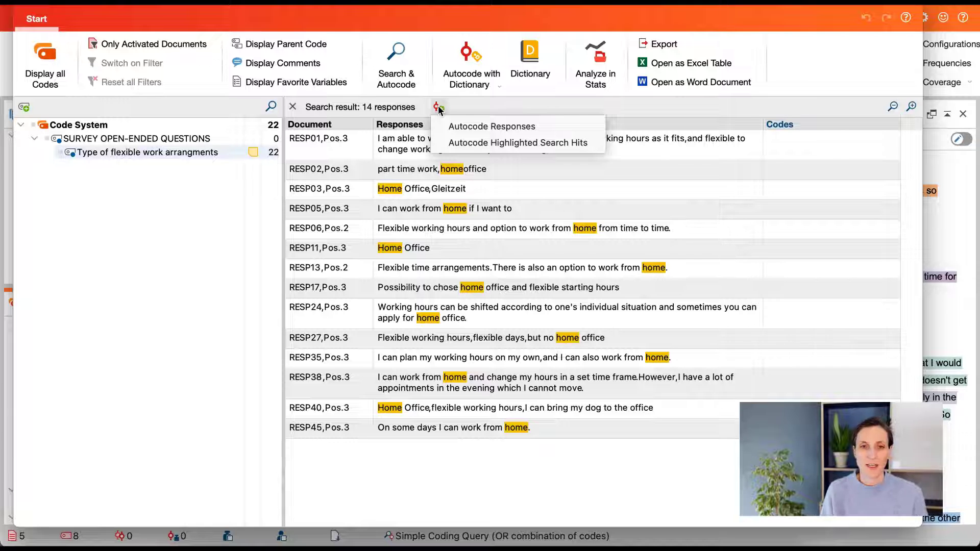
left_click(470, 125)
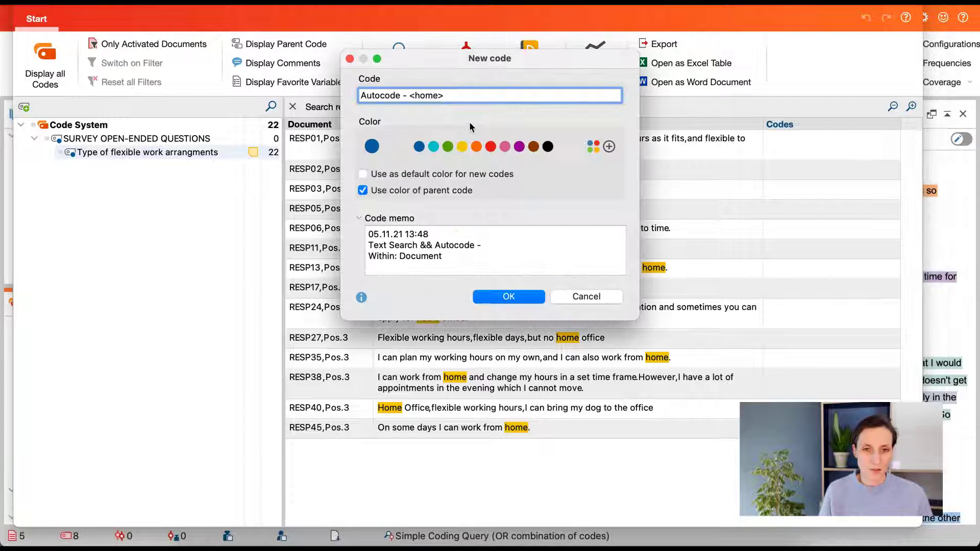
left_click(509, 296)
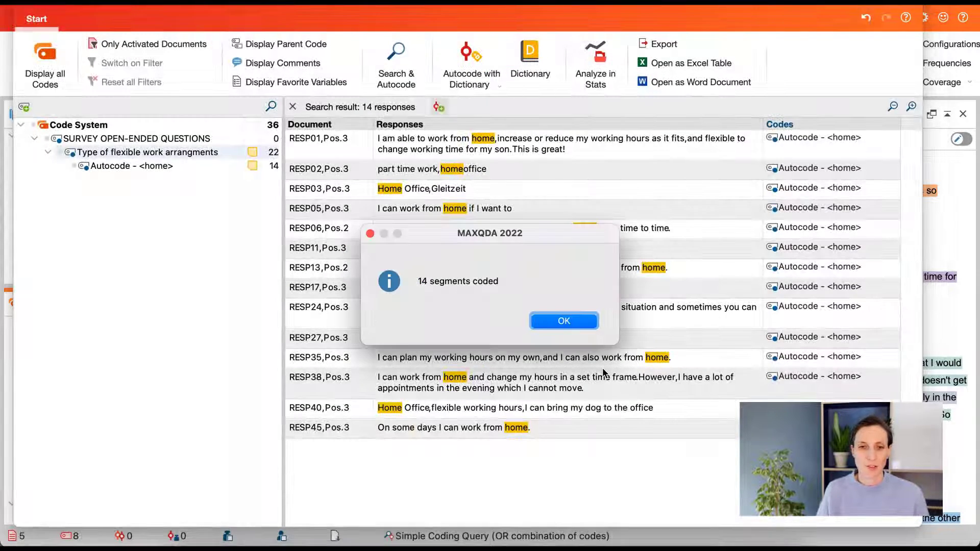
left_click(562, 323)
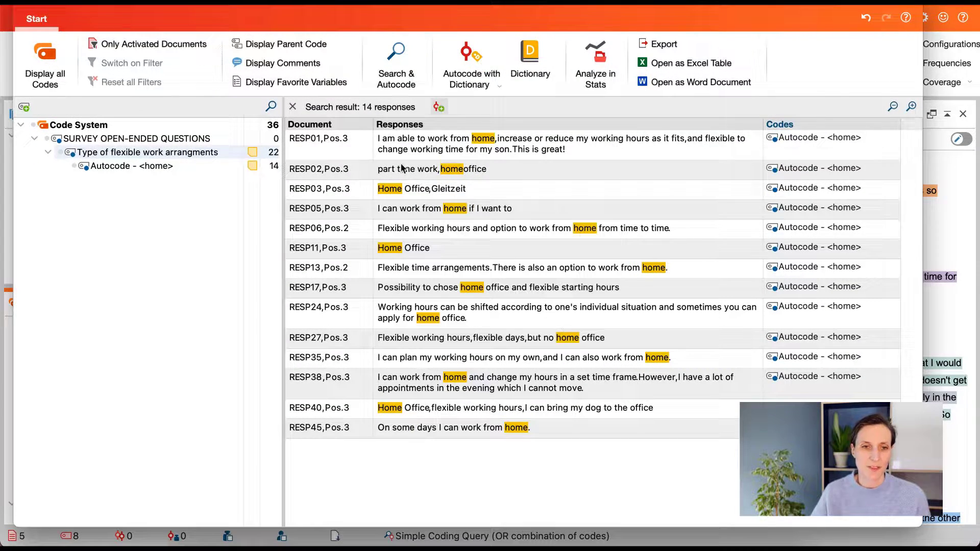
left_click(293, 107)
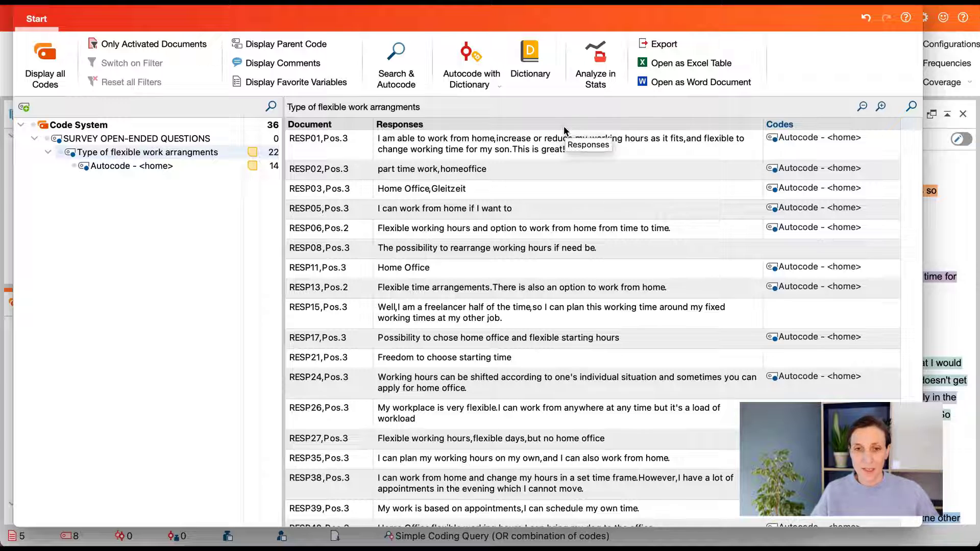
Step: Review the dictionary's Relationships category and the dictionary-based autocoding options, and leave the survey categorization window
left_click(531, 56)
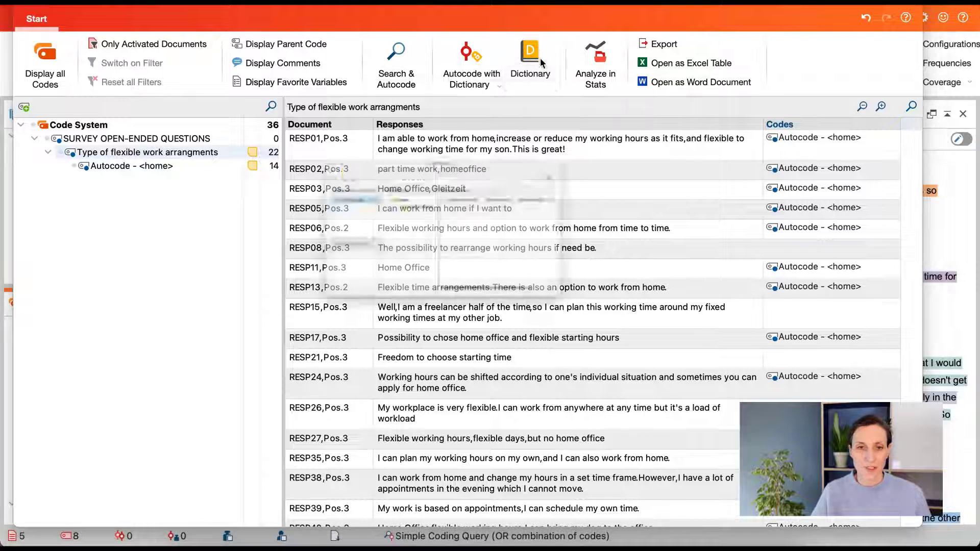
left_click(395, 185)
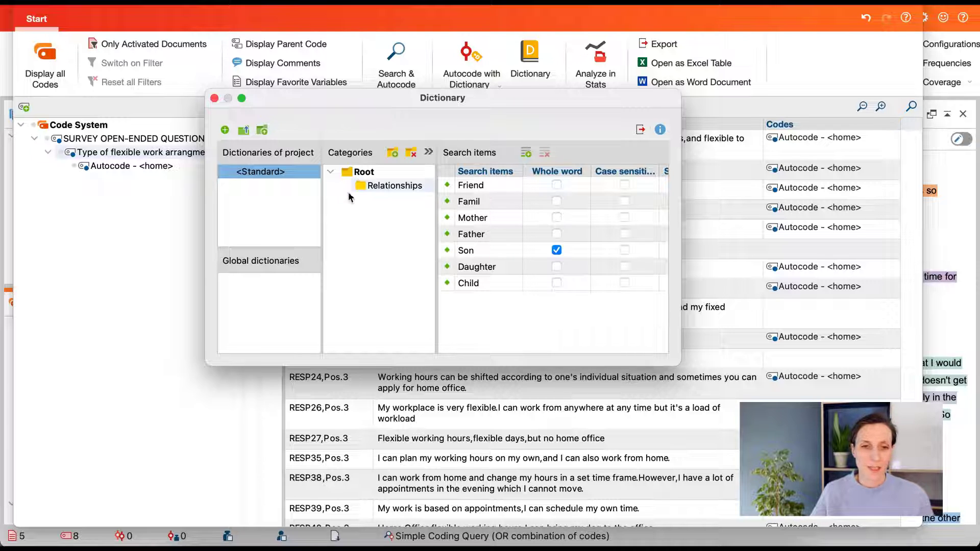
left_click(214, 98)
left_click(476, 85)
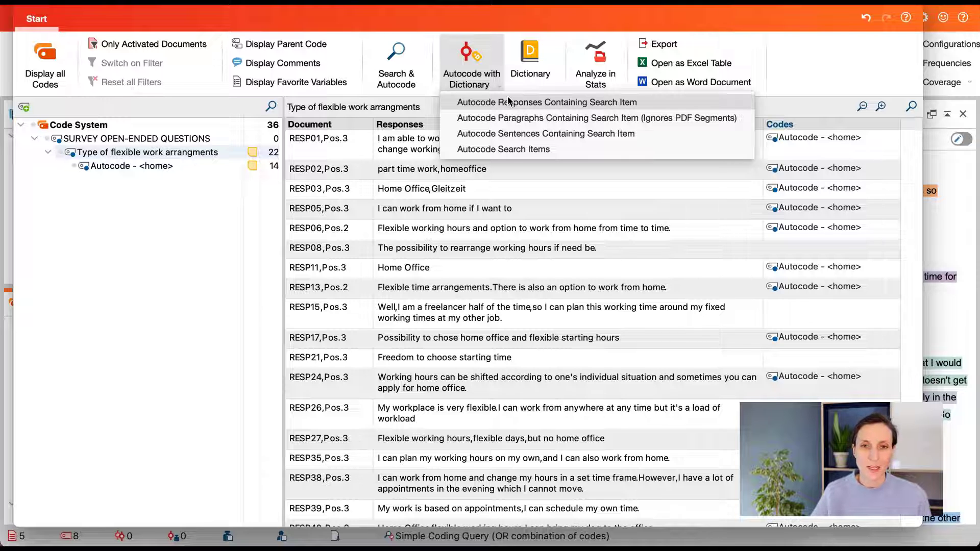
left_click(584, 22)
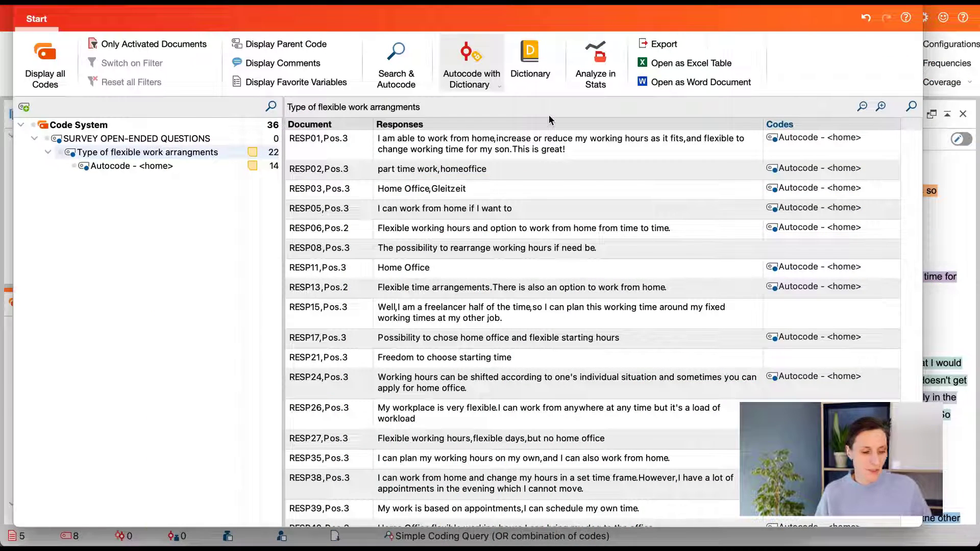
key("super+w")
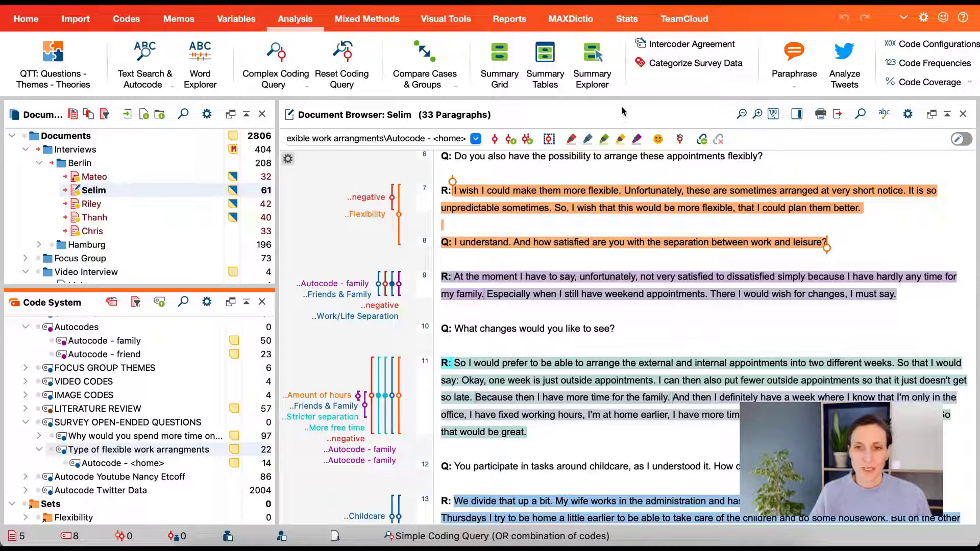
Step: Turn on paraphrase mode and paraphrase the interview question in paragraph 10 as "questions"
left_click(793, 54)
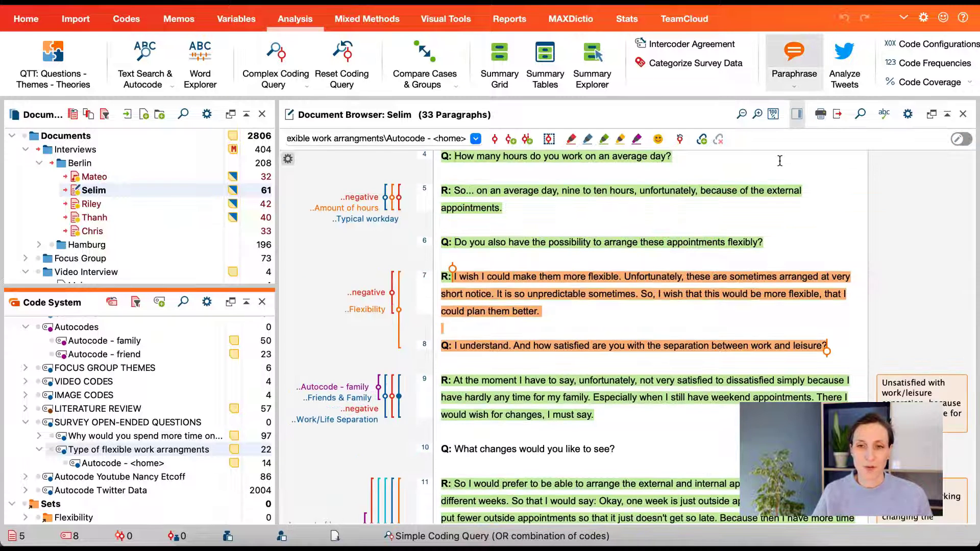
scroll(725, 331, "down", 2)
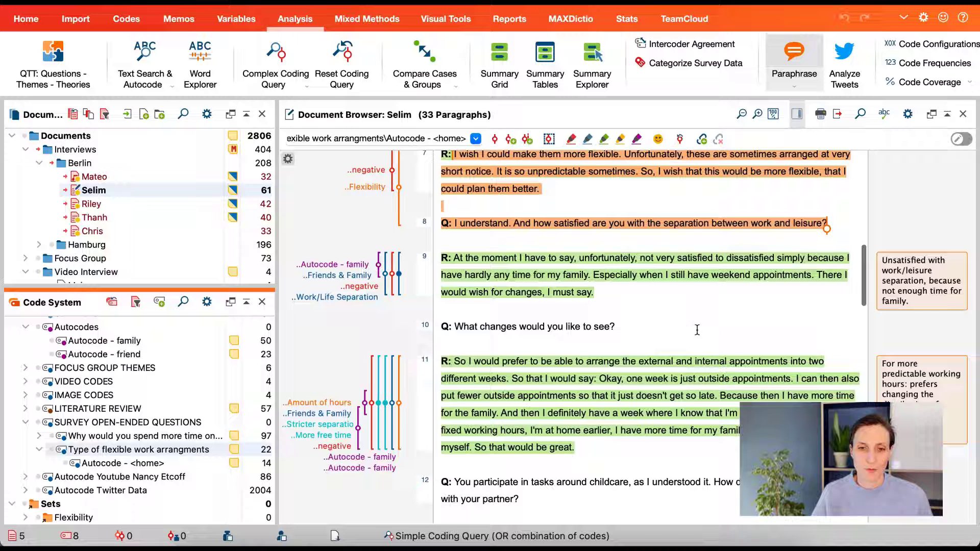
double_click(500, 329)
key("Escape")
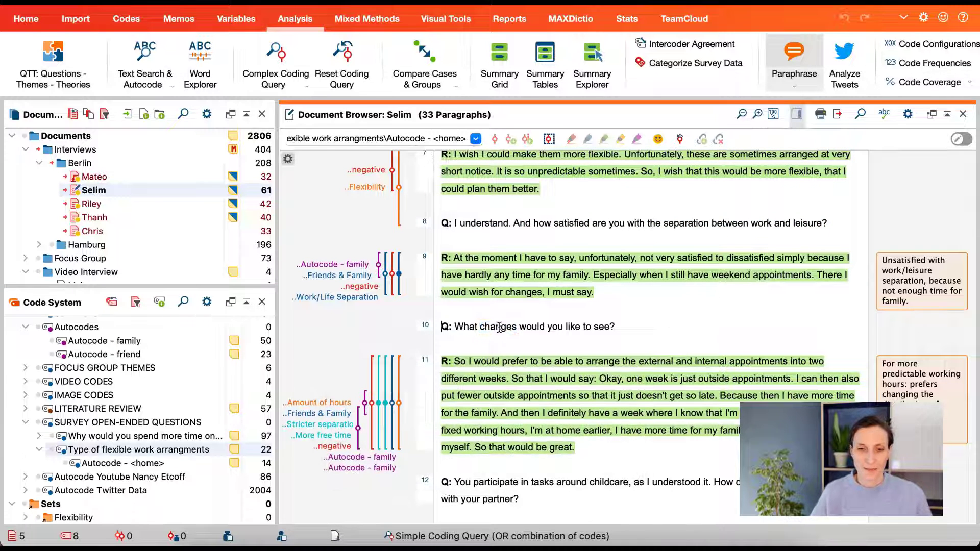
left_click_drag(615, 327, 440, 327)
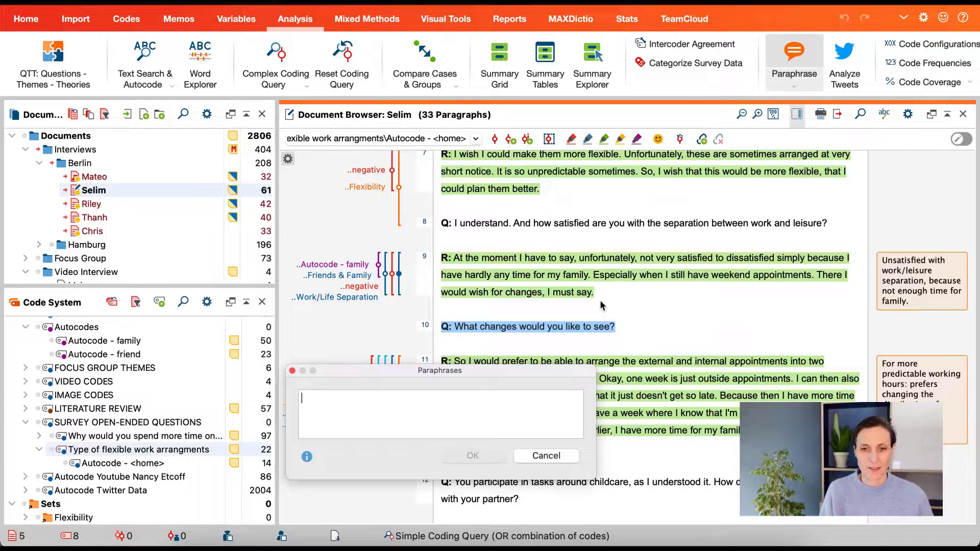
type("questions")
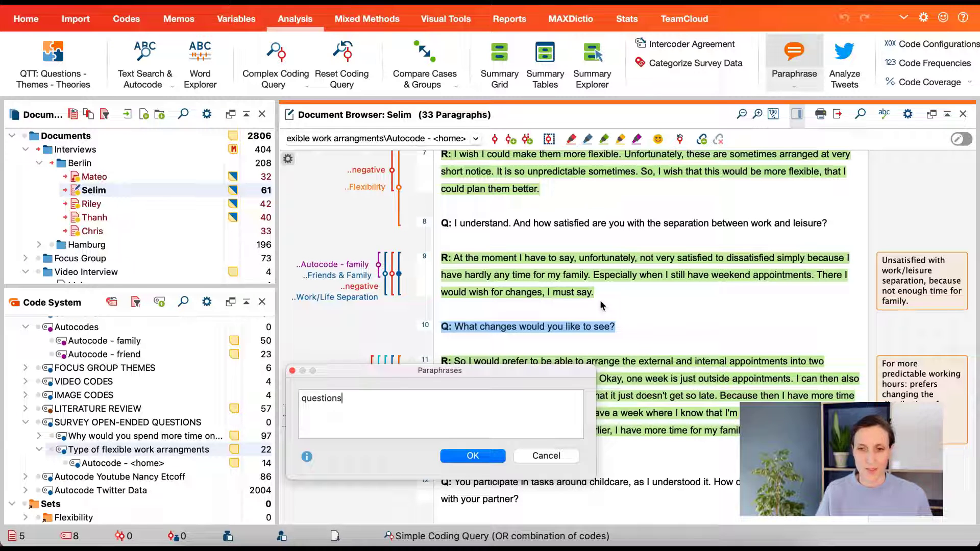
key("Return")
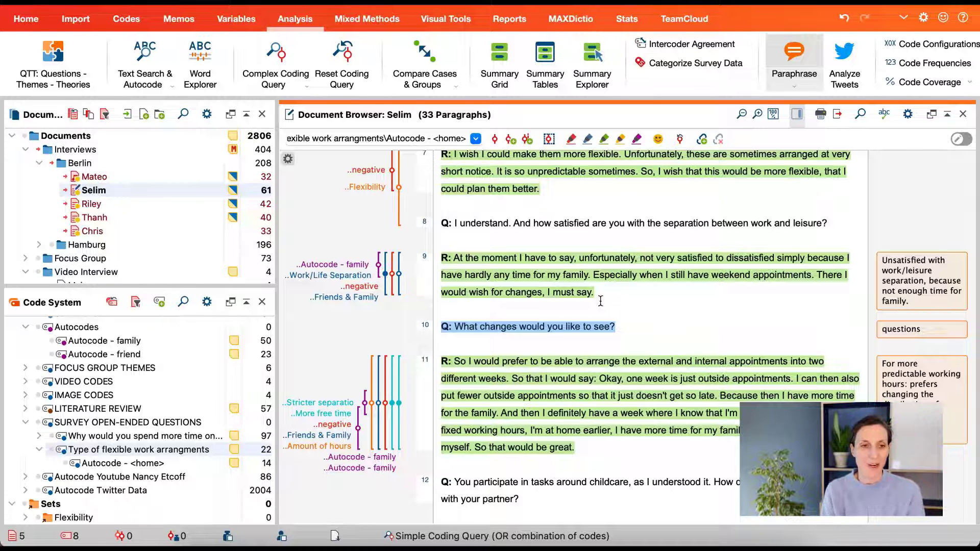
Step: Open the video interview in the Multimedia Browser and turn on its paraphrase mode
scroll(67, 179, "down", 3)
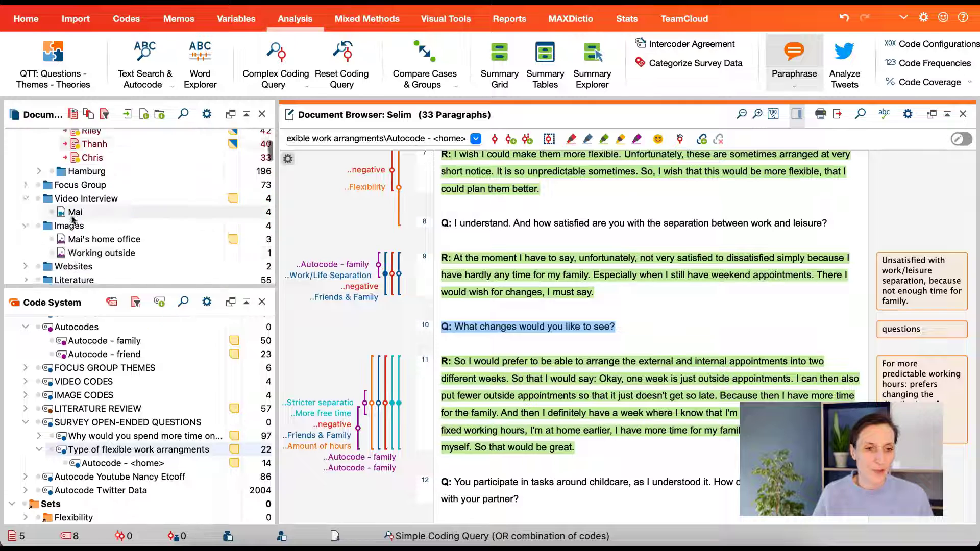
double_click(66, 177)
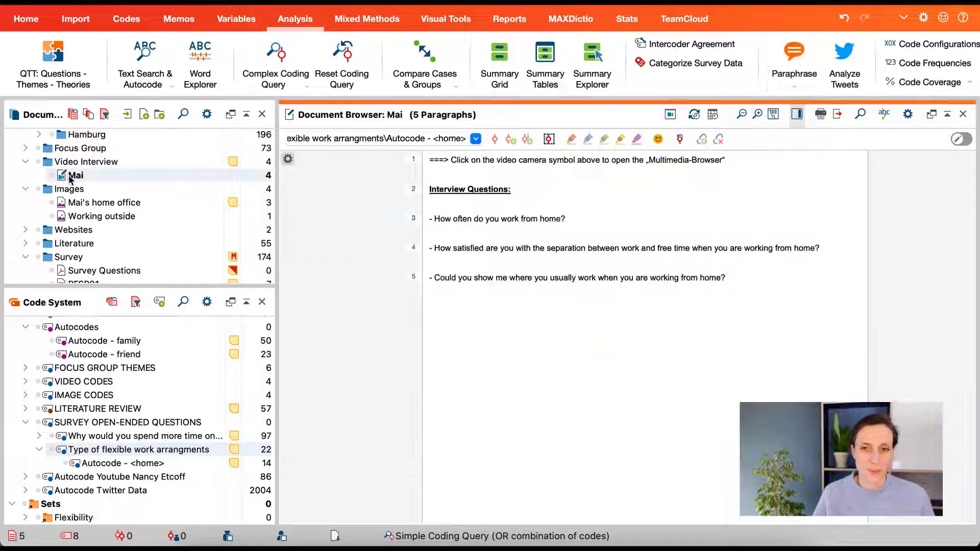
left_click(669, 114)
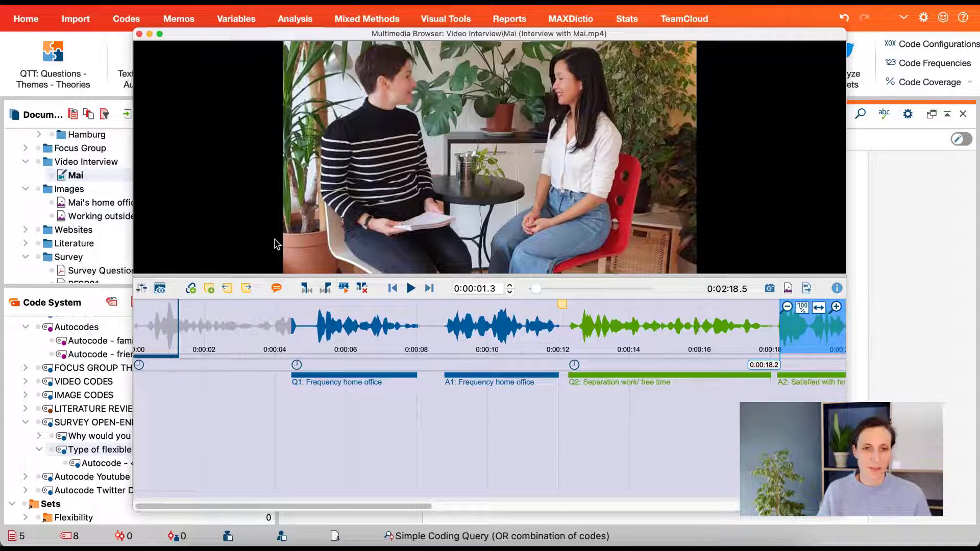
left_click(277, 289)
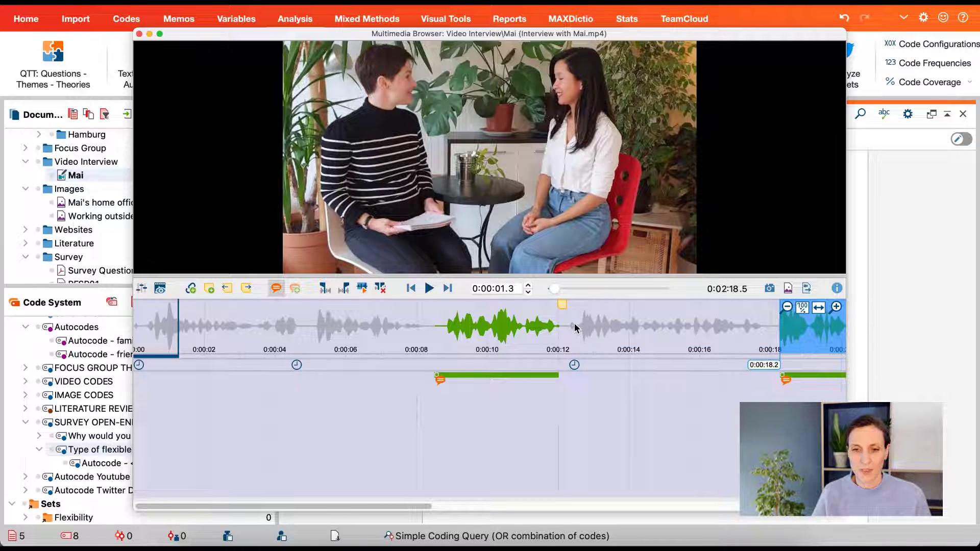
Step: Paraphrase the video clip from 0:00:12.4 to 0:00:17.7 as "sjljsf" and close the Multimedia Browser
left_click_drag(574, 327, 760, 329)
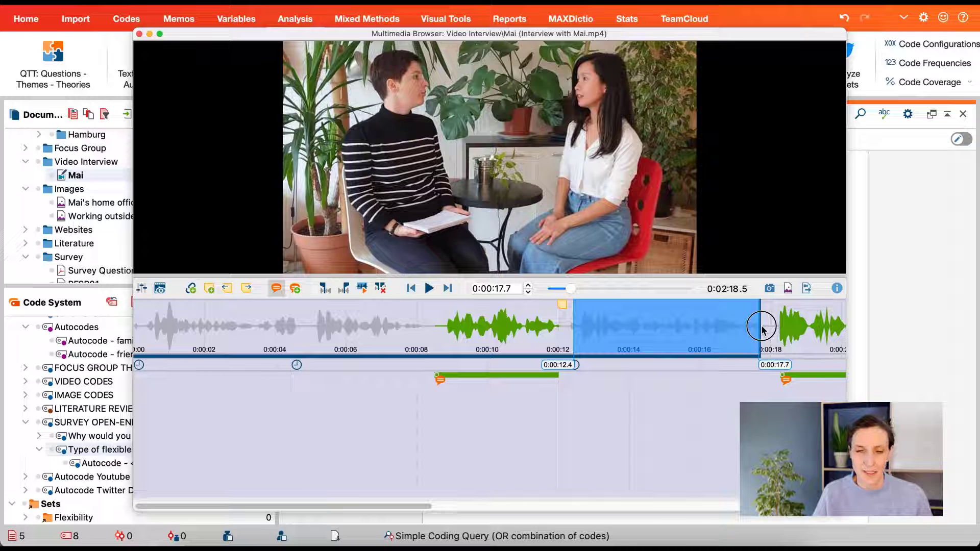
key("space")
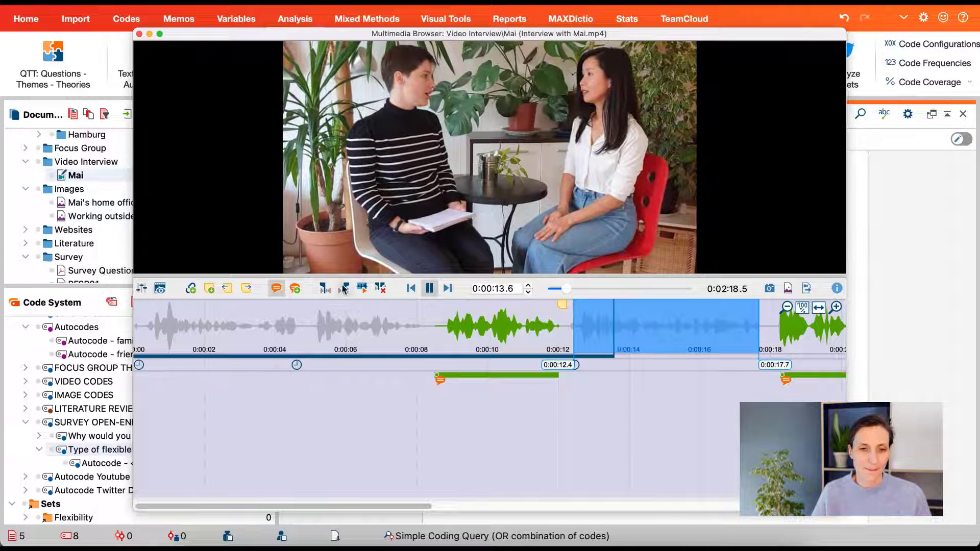
left_click(295, 289)
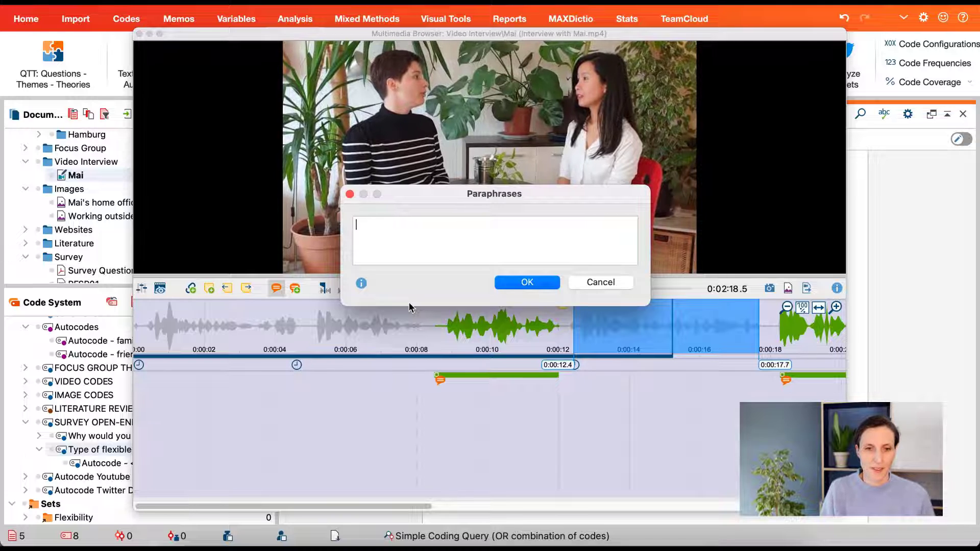
type("sjljsf")
left_click(541, 283)
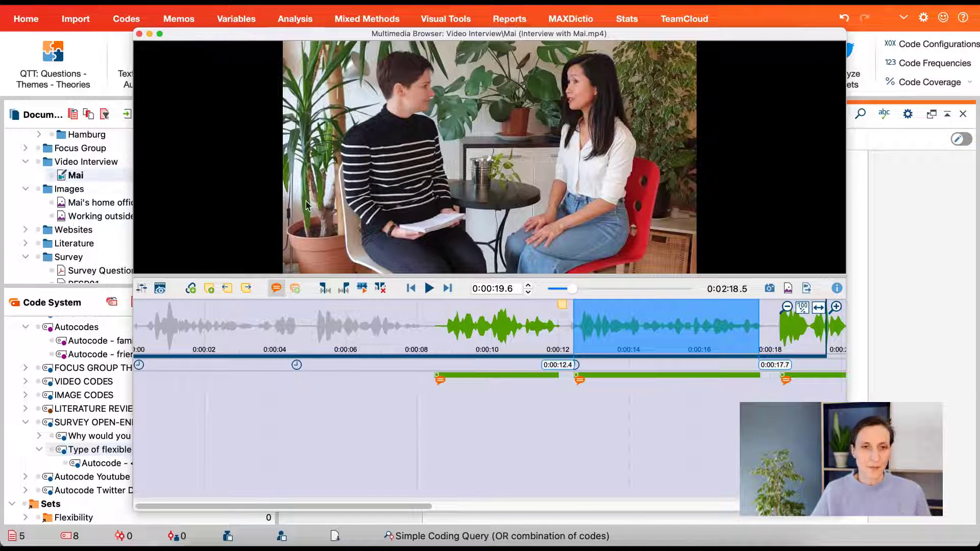
left_click(139, 34)
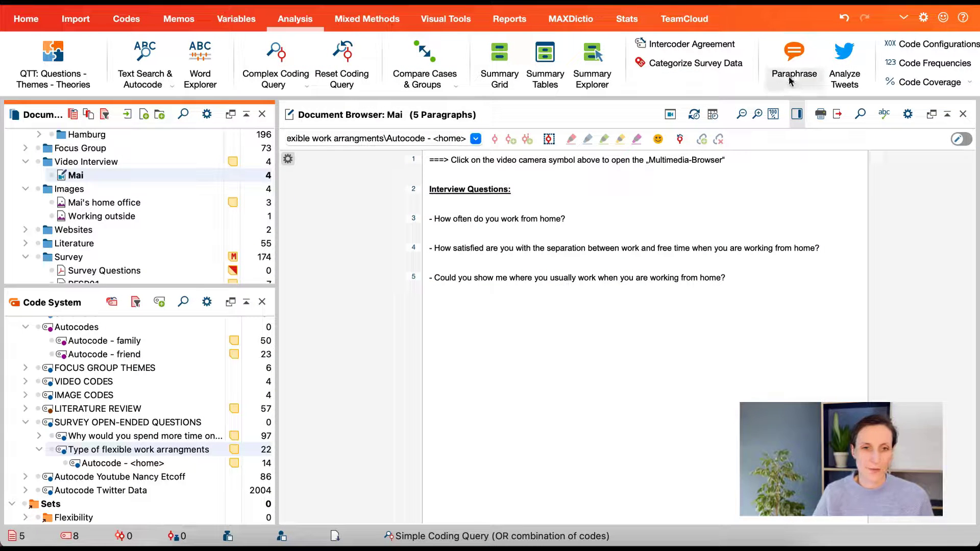
Step: Activate only the video interview document with no codes activated, open Categorize Paraphrases for it, and move and enlarge the window
left_click(73, 115)
left_click(52, 174)
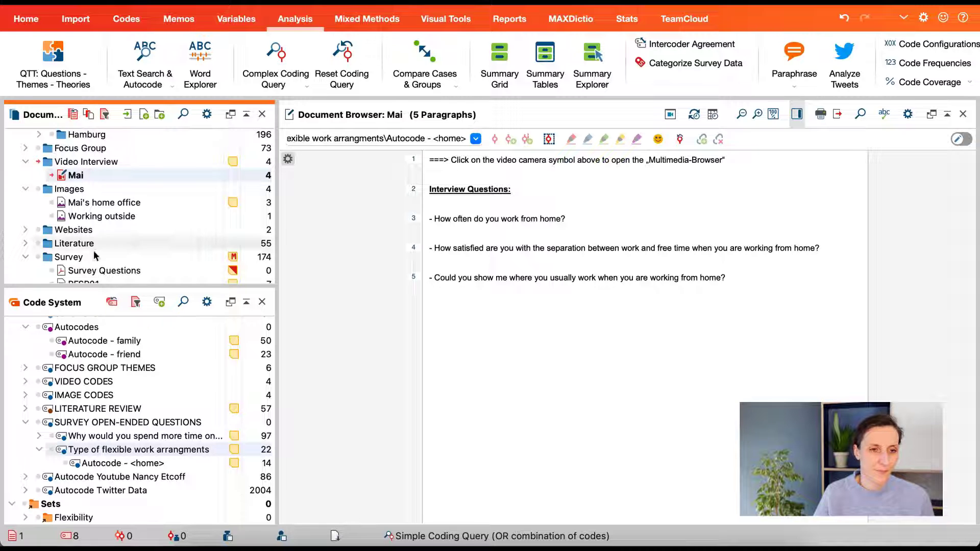
left_click(111, 301)
left_click(812, 87)
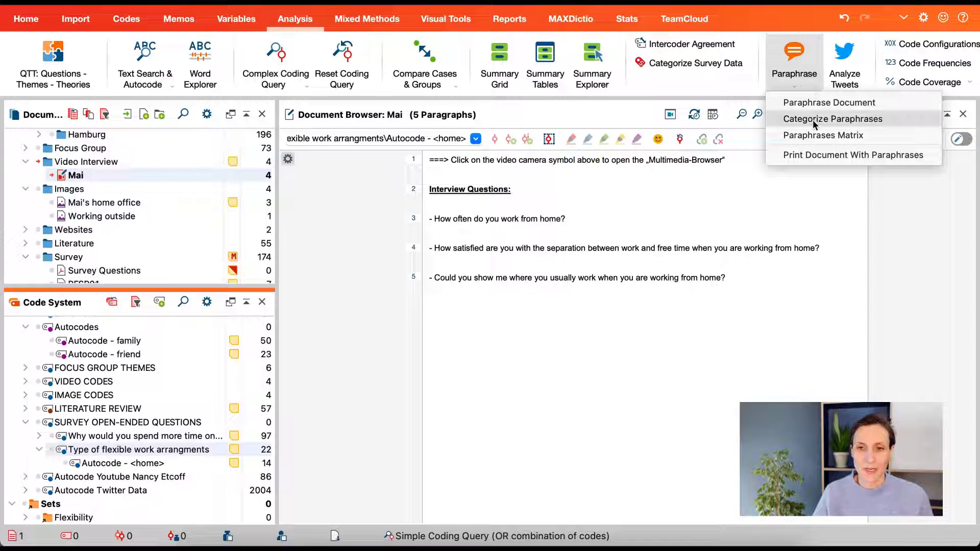
left_click(764, 203)
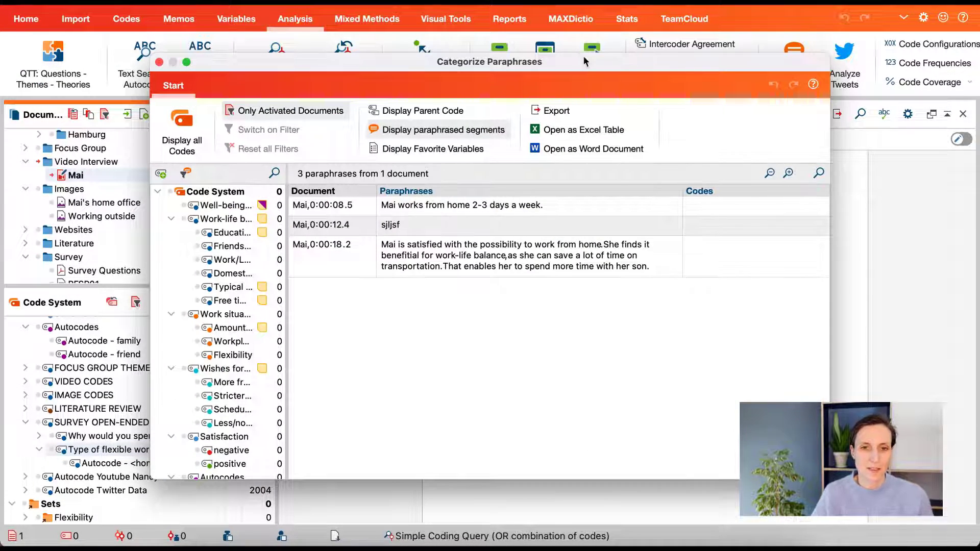
left_click_drag(584, 57, 475, 1)
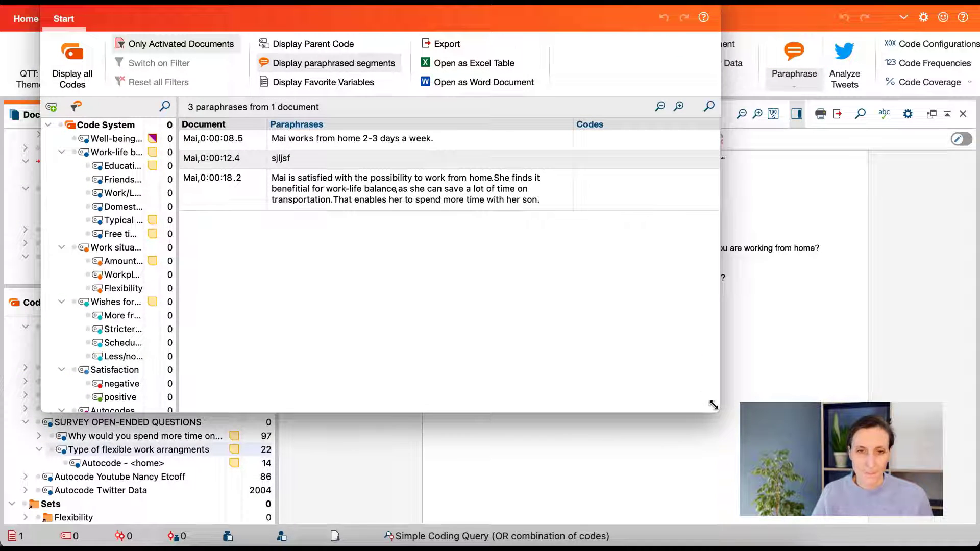
left_click_drag(713, 404, 964, 523)
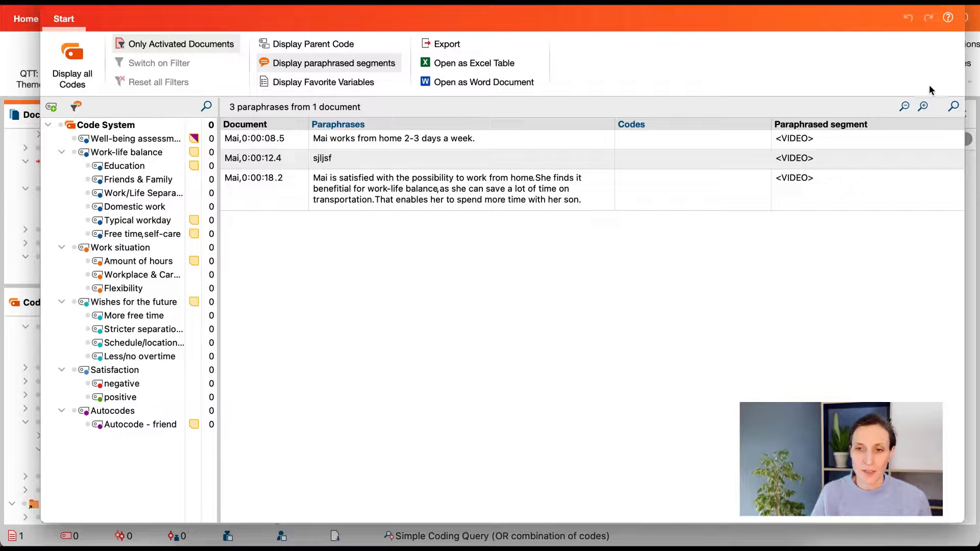
Step: Search the paraphrases for "wo" and review the options for autocoding the search hits
left_click(954, 107)
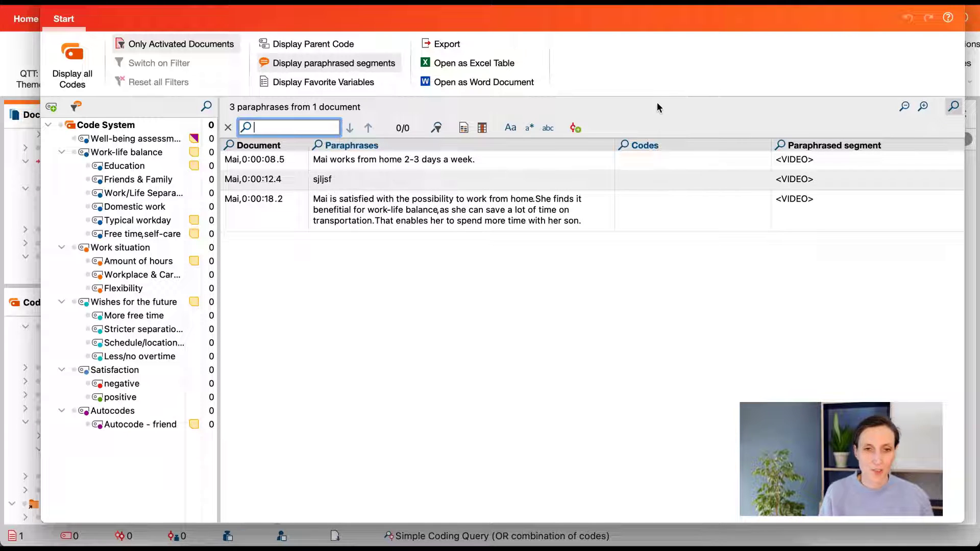
type("wo")
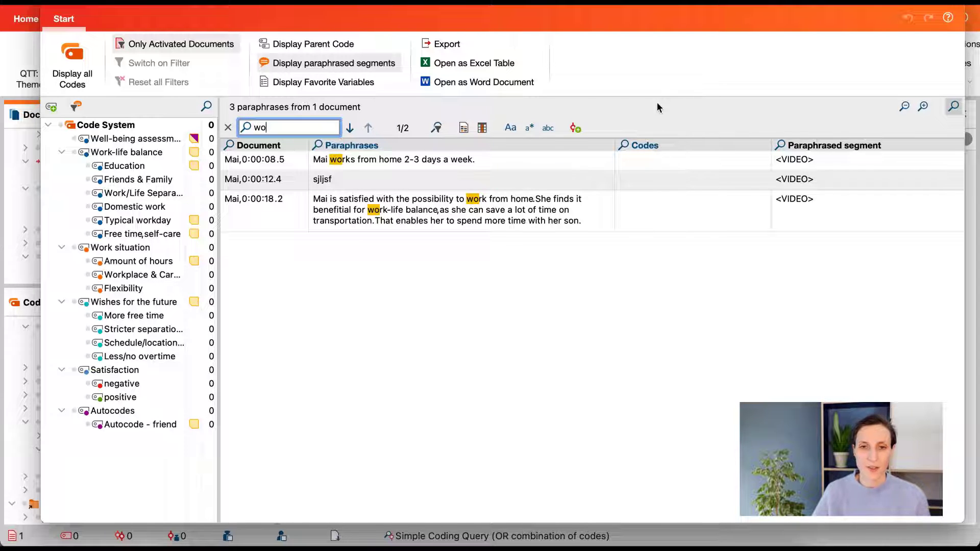
left_click(580, 128)
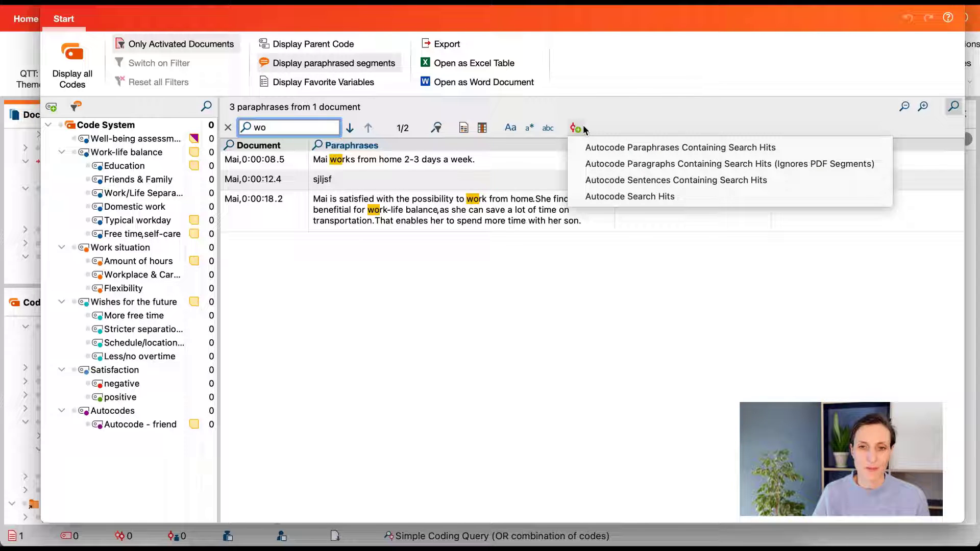
left_click(619, 128)
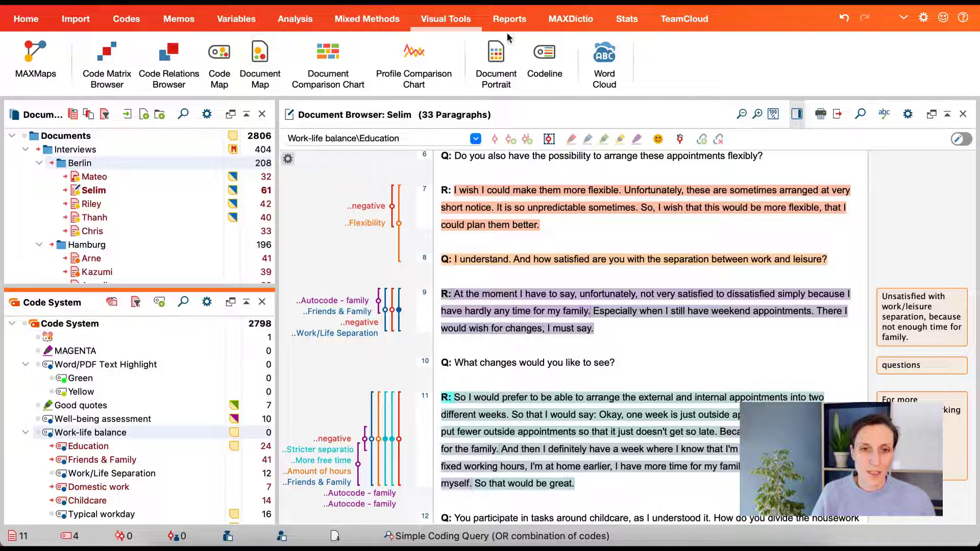
Step: Export document profiles for the activated documents and codes, including the selected favorite variables, as the Excel file "Document Profiles (2).xlsx"
left_click(507, 17)
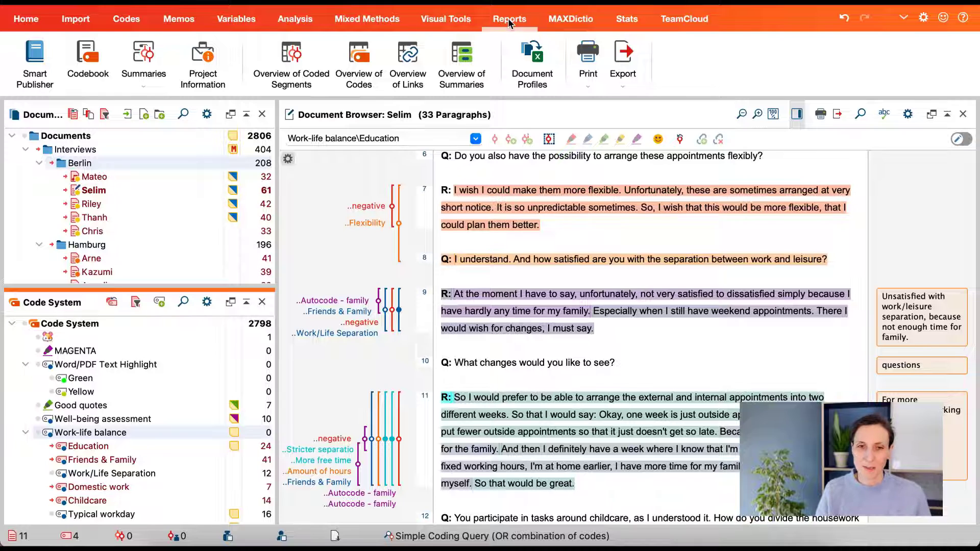
left_click(542, 56)
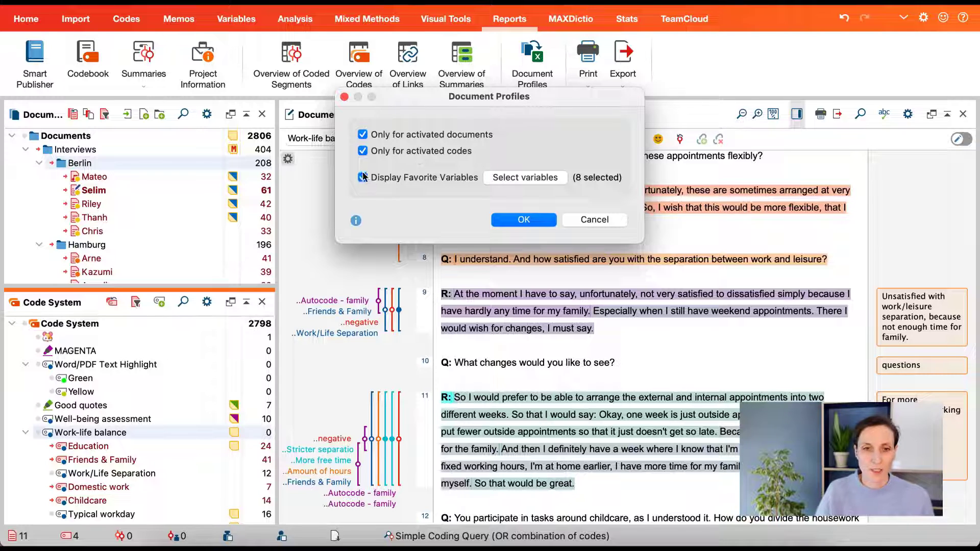
left_click(517, 179)
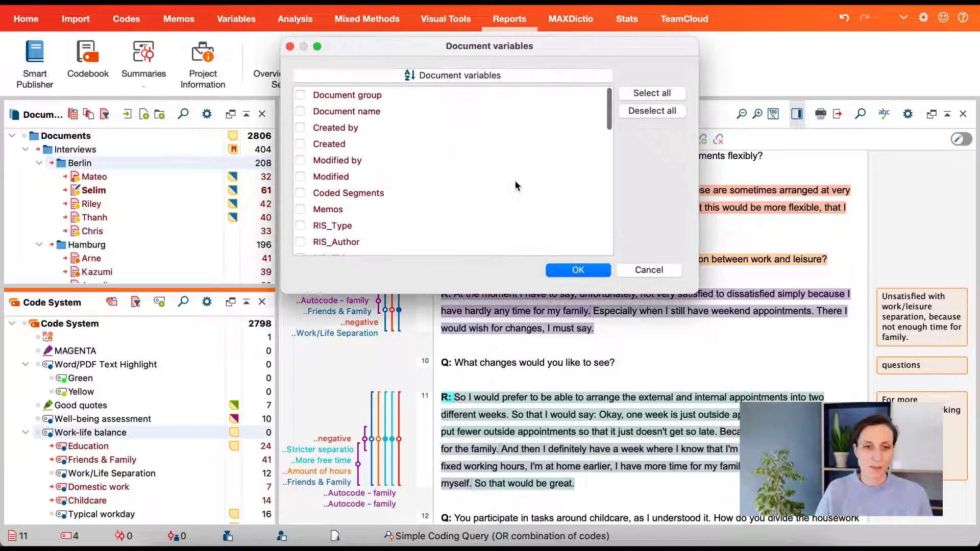
scroll(460, 176, "down", 5)
scroll(332, 109, "down", 3)
scroll(331, 161, "up", 4)
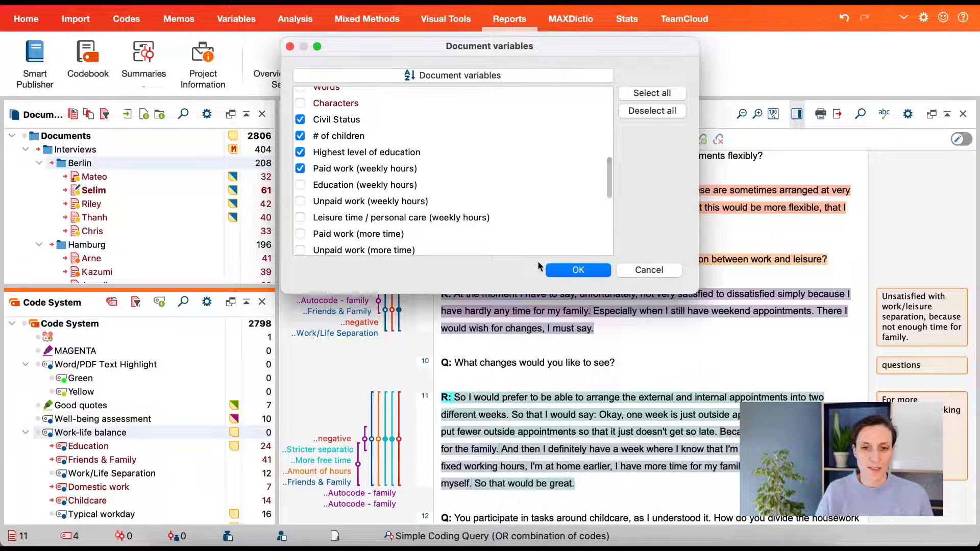
left_click(577, 270)
left_click(518, 220)
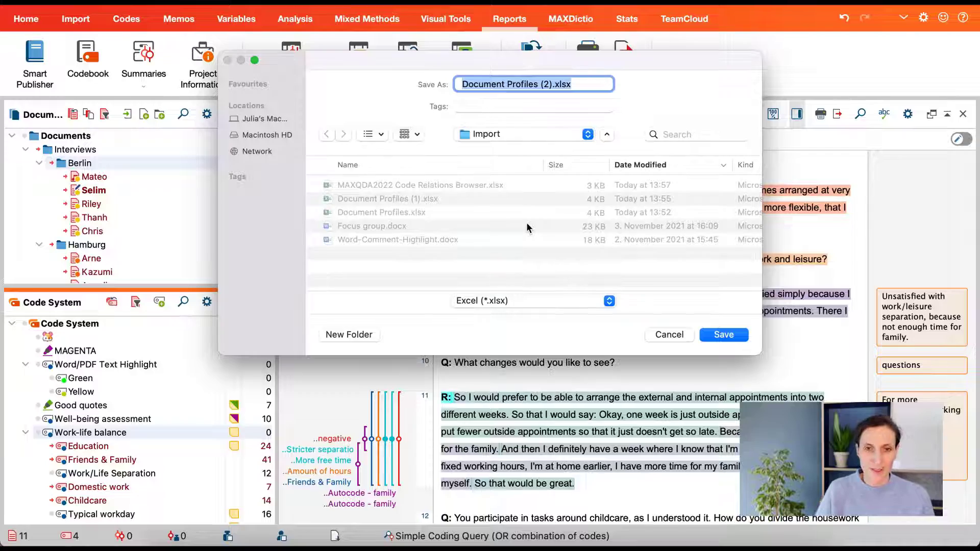
key("Return")
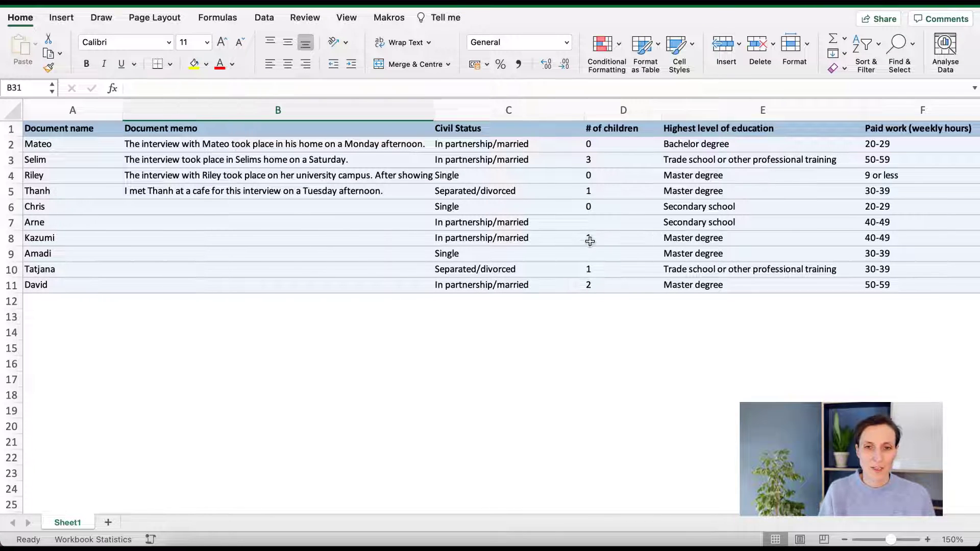
Step: Review the exported document profiles in Excel, from the memo and variable columns through the Work-life balance code columns
scroll(589, 241, "right", 3)
scroll(589, 241, "right", 8)
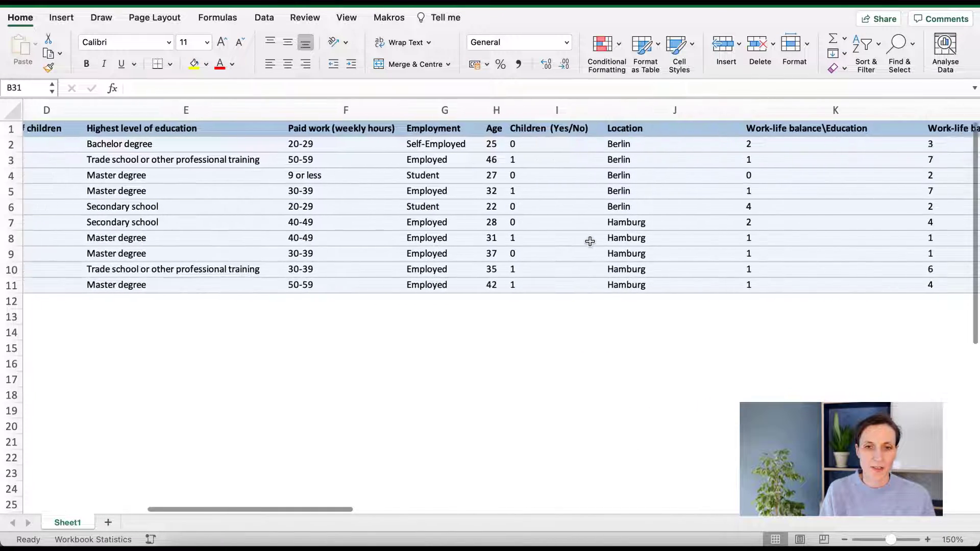
scroll(590, 241, "right", 5)
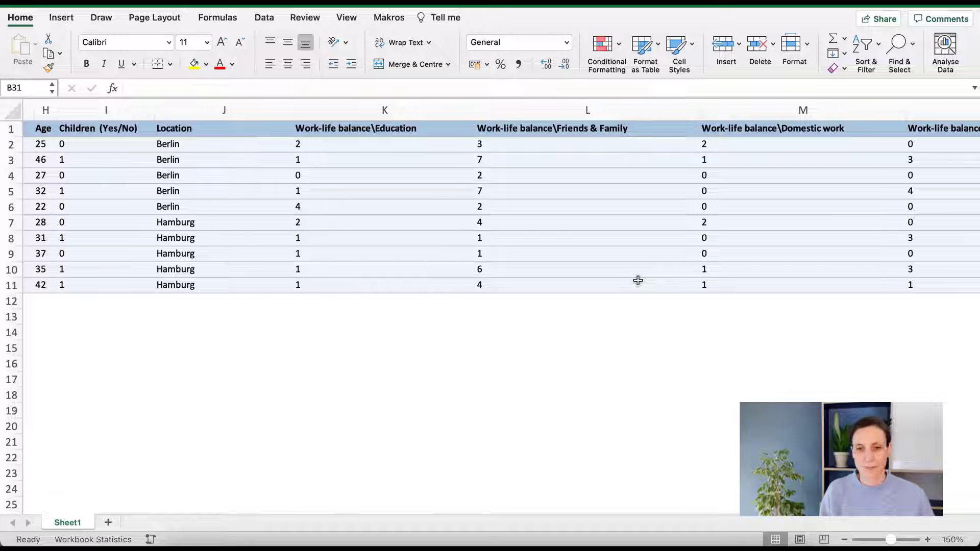
scroll(637, 280, "right", 3)
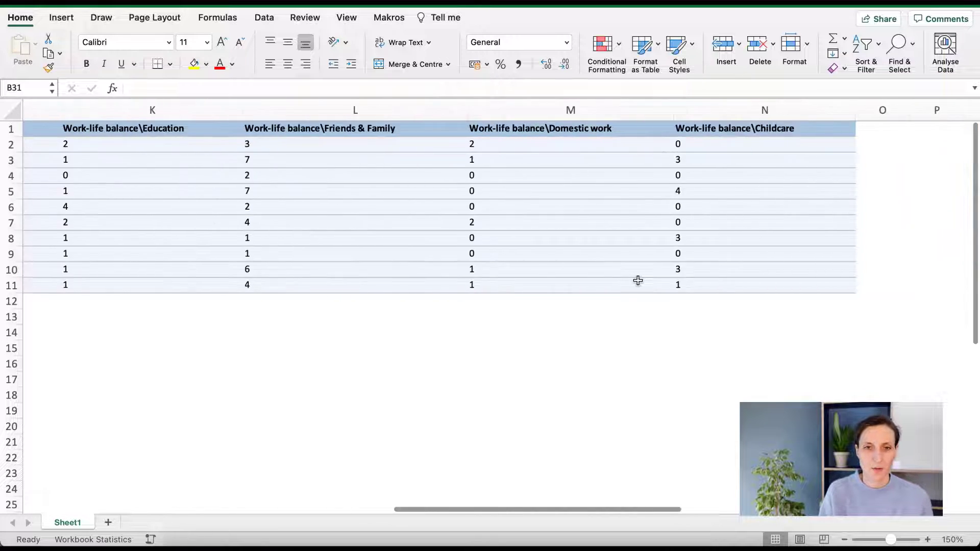
scroll(638, 281, "left", 10)
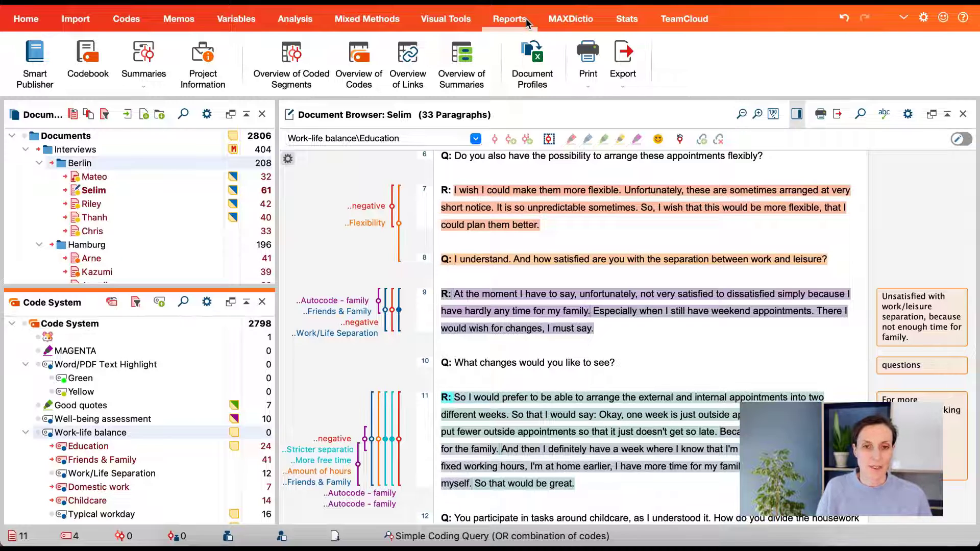
Step: Create a Code Relations Browser of activated codes in rows and columns, analyzing occurrence in the same document for activated documents only
left_click(467, 20)
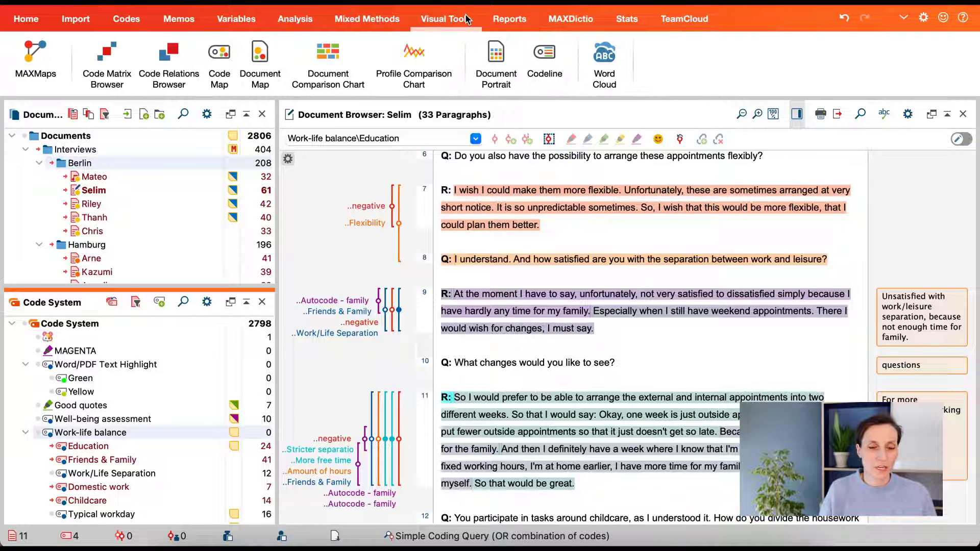
left_click(169, 72)
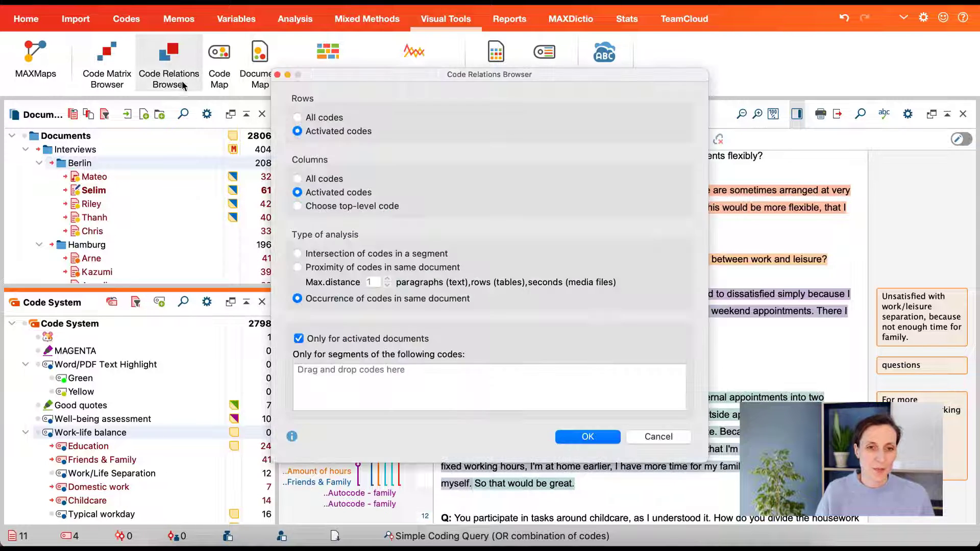
left_click(587, 437)
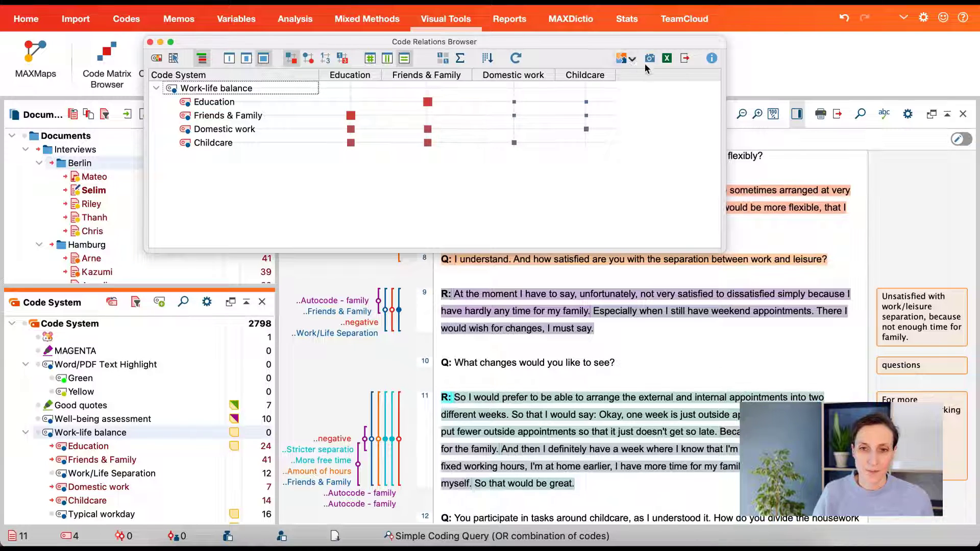
Step: Export the code relations table in the Adjacency Matrix (*.xlsx) format to the Import folder
left_click(684, 59)
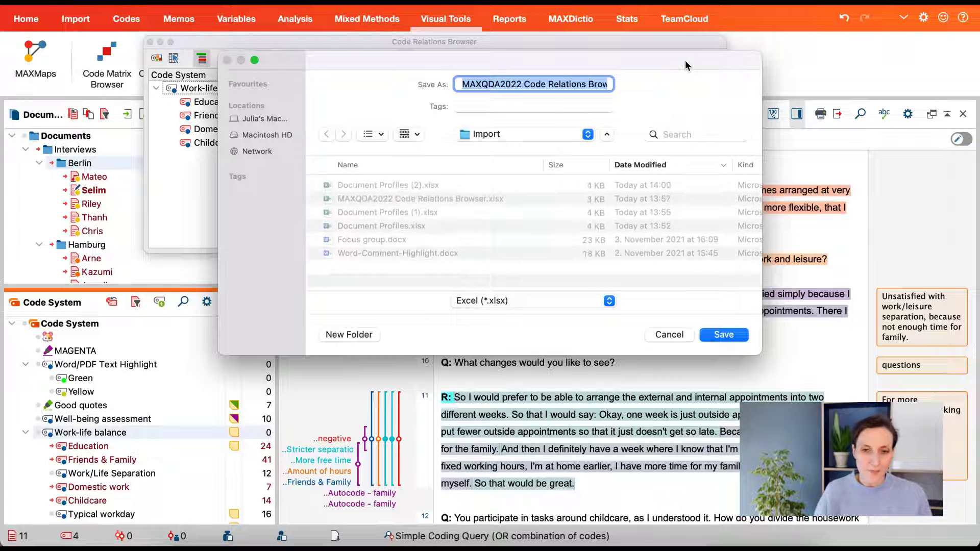
left_click(605, 301)
left_click(540, 363)
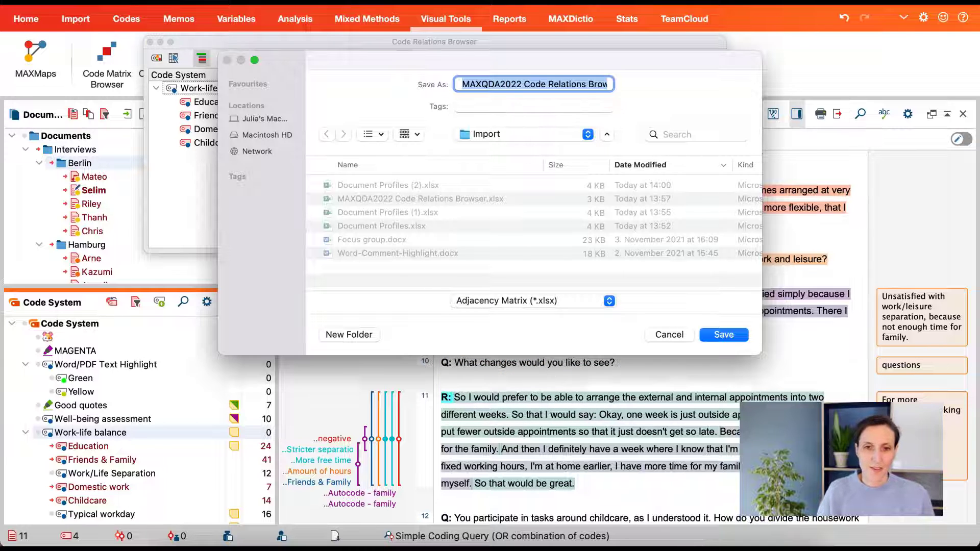
key("Return")
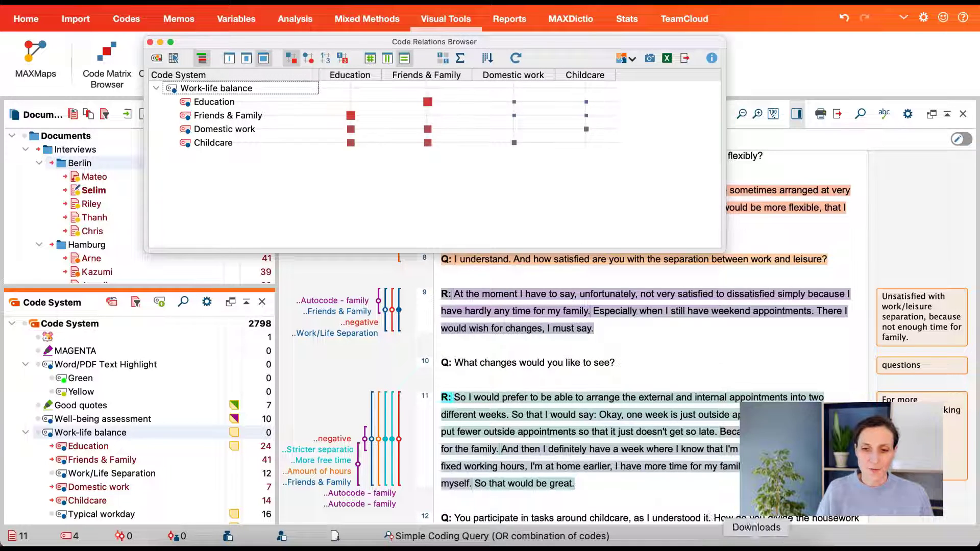